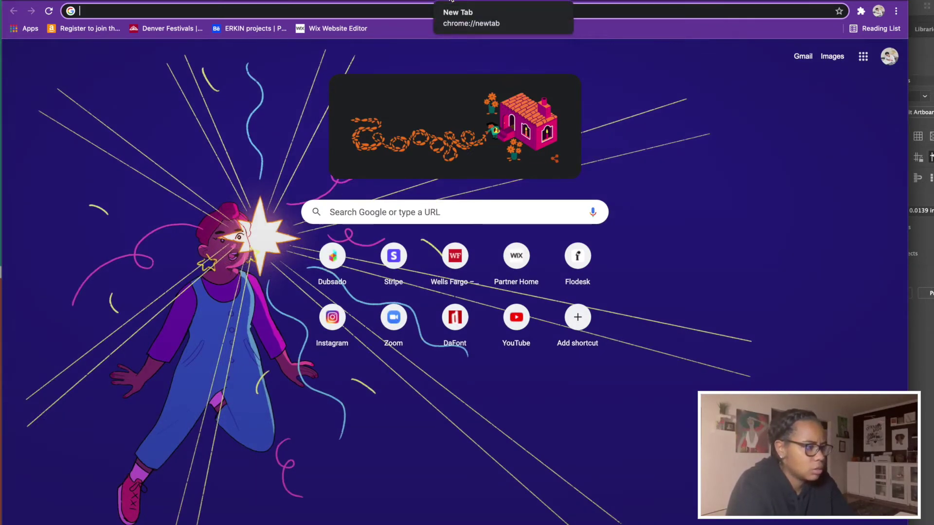
Step: Search the web for "maryland colors" and look through the results
{"action": "type", "text": "maryland col"}
{"action": "type", "text": "oor"}
{"action": "type", "text": "rs"}
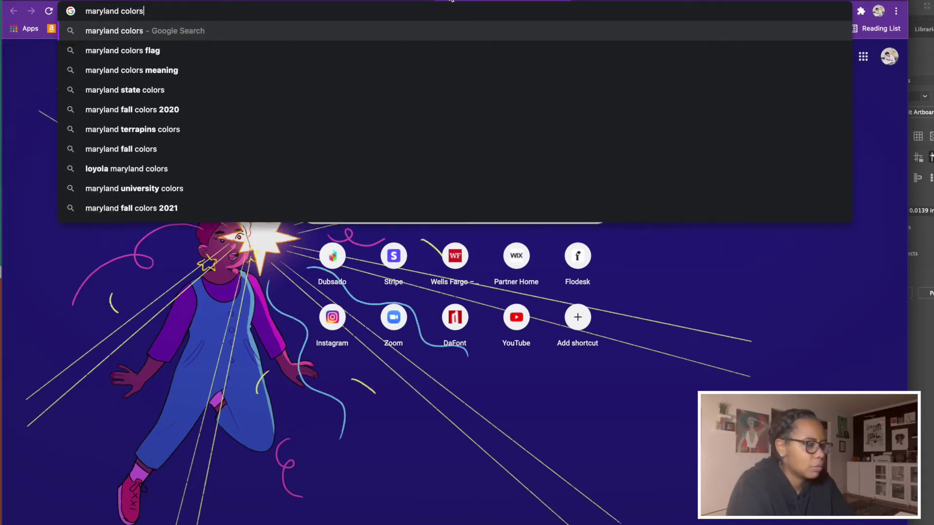
{"action": "key", "text": "Return"}
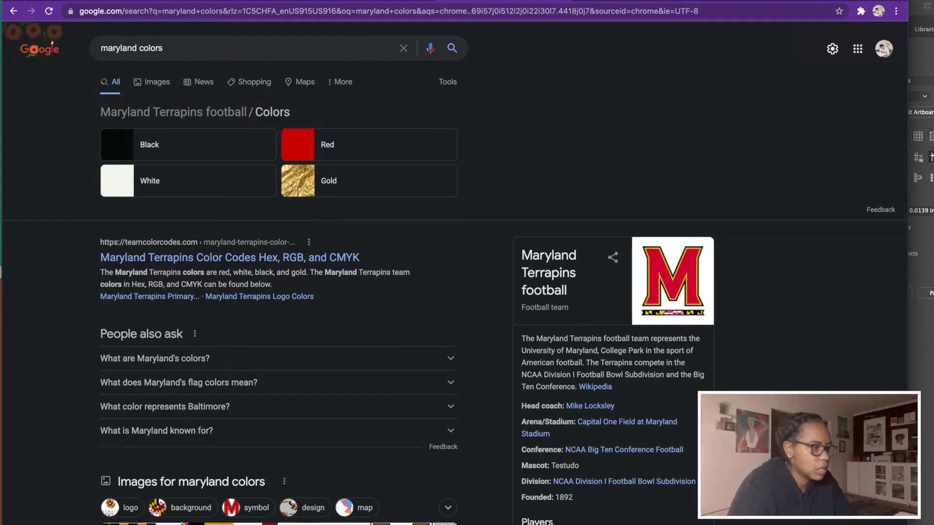
{"action": "scroll", "coordinate": [455, 273], "scroll_direction": "down", "scroll_amount": 2}
{"action": "scroll", "coordinate": [455, 273], "scroll_direction": "down", "scroll_amount": 1}
{"action": "scroll", "coordinate": [455, 273], "scroll_direction": "up", "scroll_amount": 2}
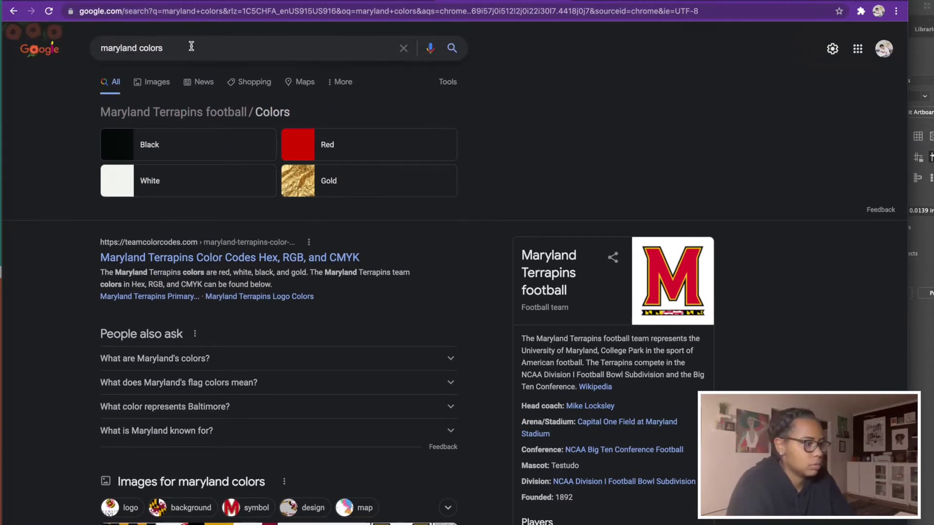
Step: Change the web search to "maryland state"
{"action": "left_click", "coordinate": [191, 47]}
{"action": "key", "text": "BackSpace"}
{"action": "key", "text": "BackSpace"}
{"action": "key", "text": "BackSpace"}
{"action": "key", "text": "BackSpace"}
{"action": "key", "text": "BackSpace"}
{"action": "key", "text": "BackSpace"}
{"action": "type", "text": "sta"}
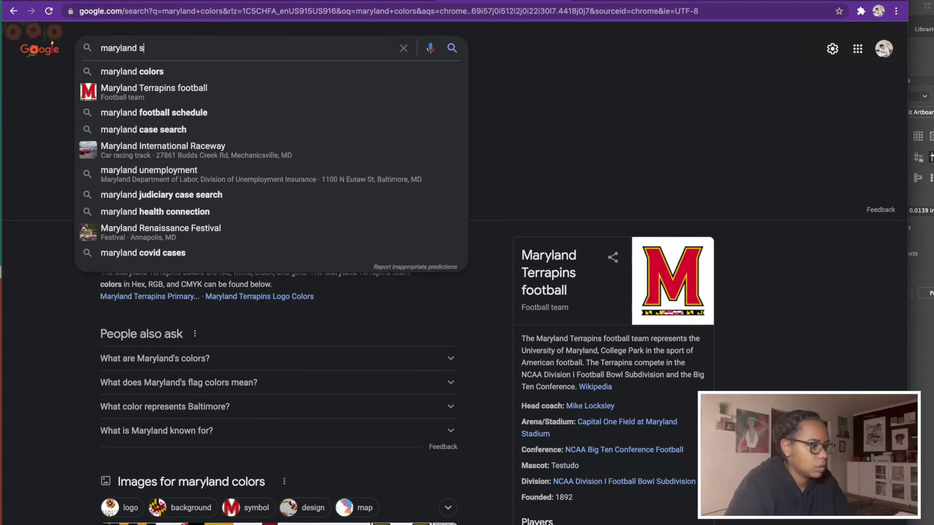
{"action": "type", "text": "te"}
{"action": "key", "text": "Return"}
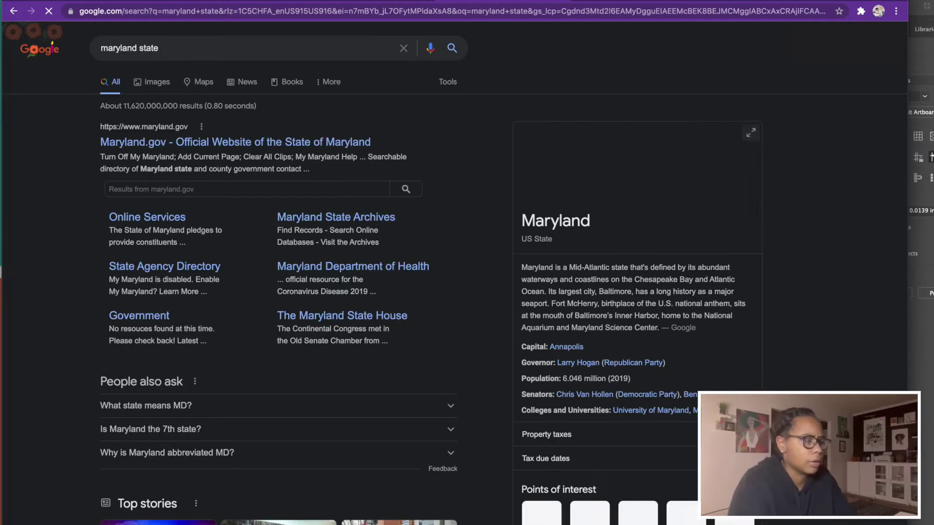
Step: Extend the search to "maryland state colors" and show the image results
{"action": "left_click", "coordinate": [177, 45]}
{"action": "type", "text": "c"}
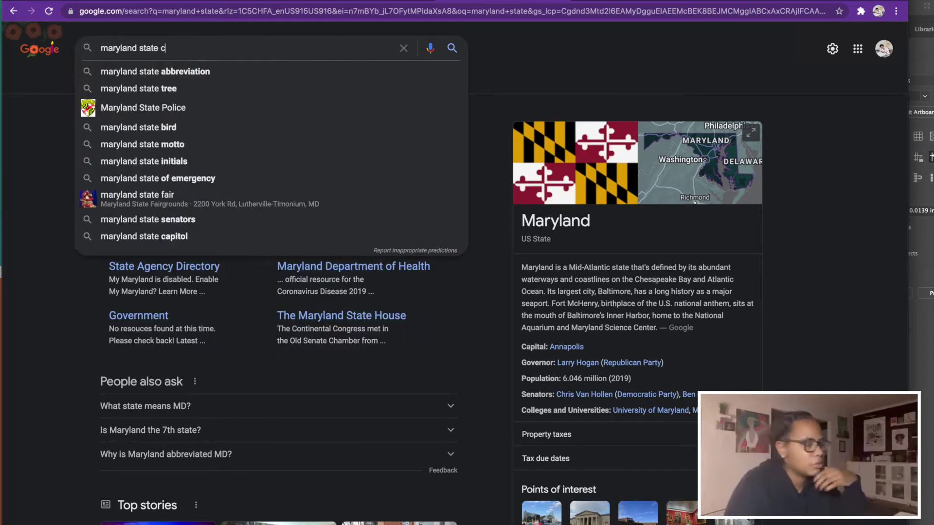
{"action": "type", "text": "olors"}
{"action": "key", "text": "Return"}
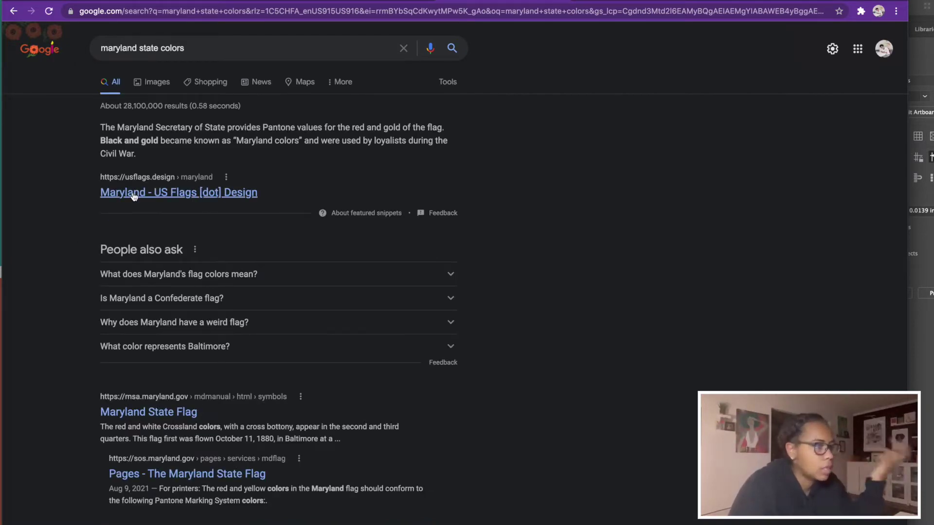
{"action": "left_click", "coordinate": [158, 84]}
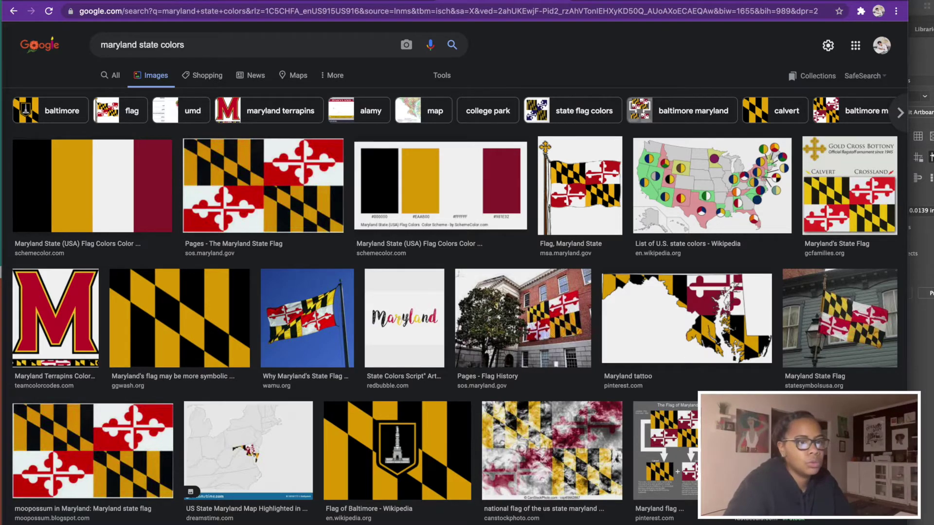
Step: Switch to Illustrator, draw a square about 1.18 in wide near the artboard's upper-left corner, and swap its fill and stroke for a black fill
{"action": "left_click", "coordinate": [917, 8]}
{"action": "left_click_drag", "start_coordinate": [52, 46], "coordinate": [7, 47]}
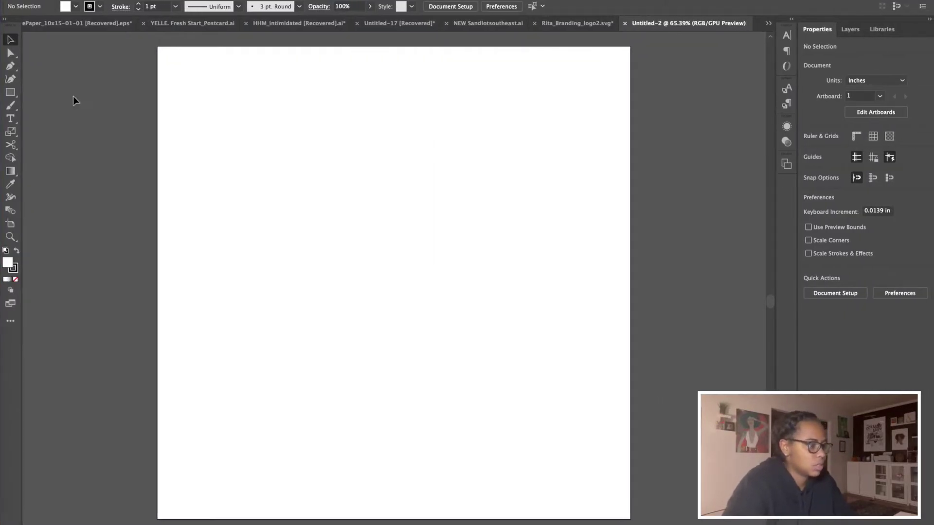
{"action": "left_click", "coordinate": [10, 96]}
{"action": "left_click_drag", "start_coordinate": [198, 82], "coordinate": [254, 138]}
{"action": "left_click", "coordinate": [18, 42]}
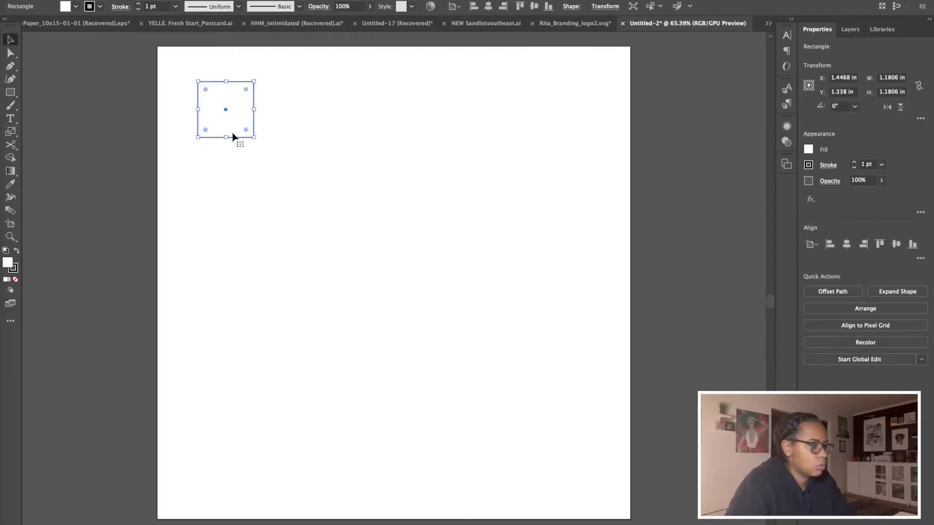
{"action": "left_click", "coordinate": [16, 251]}
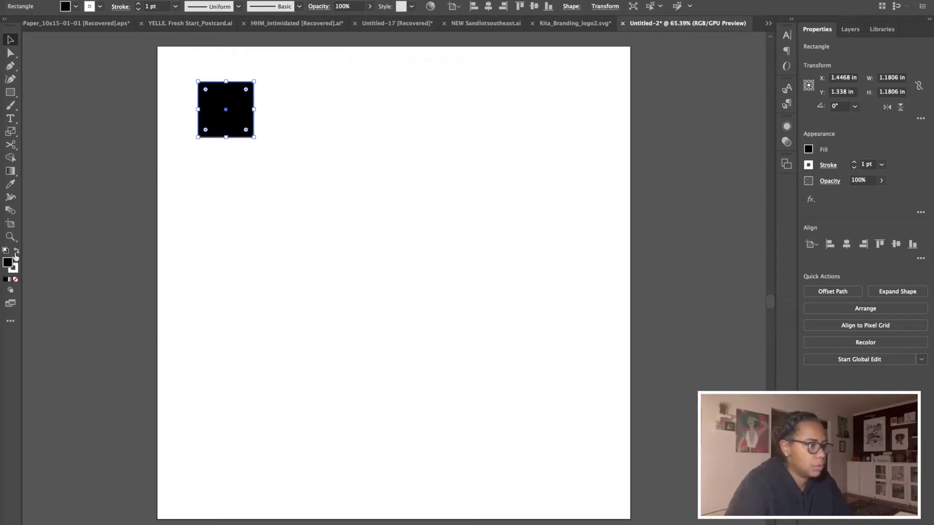
Step: Duplicate the black square and place the copy just to its right, aligned in the same row
{"action": "left_click", "coordinate": [199, 193]}
{"action": "left_click", "coordinate": [240, 125]}
{"action": "key", "text": "super+c"}
{"action": "key", "text": "super+v"}
{"action": "left_click", "coordinate": [403, 295]}
{"action": "left_click_drag", "start_coordinate": [403, 295], "coordinate": [300, 104]}
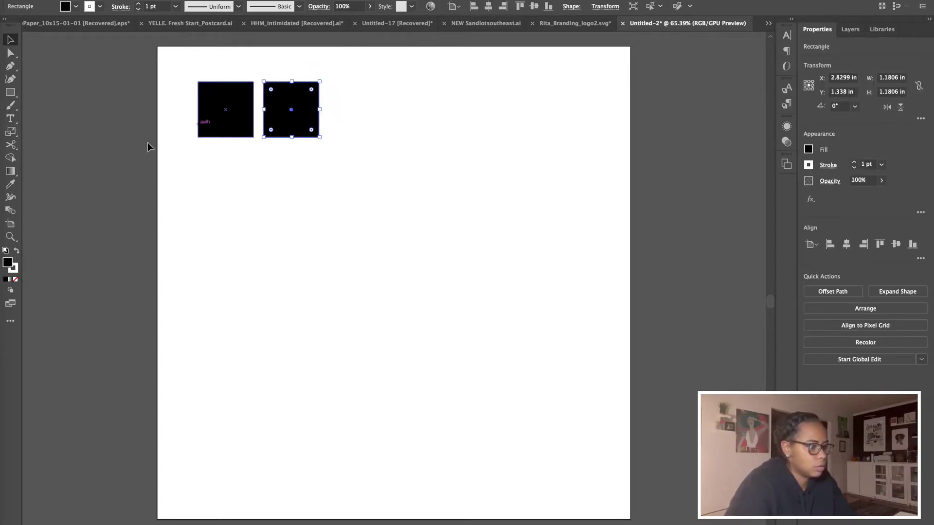
Step: Set the fill of the second square to red C90A0A
{"action": "double_click", "coordinate": [9, 264]}
{"action": "left_click_drag", "start_coordinate": [242, 370], "coordinate": [245, 342]}
{"action": "left_click_drag", "start_coordinate": [211, 373], "coordinate": [218, 375]}
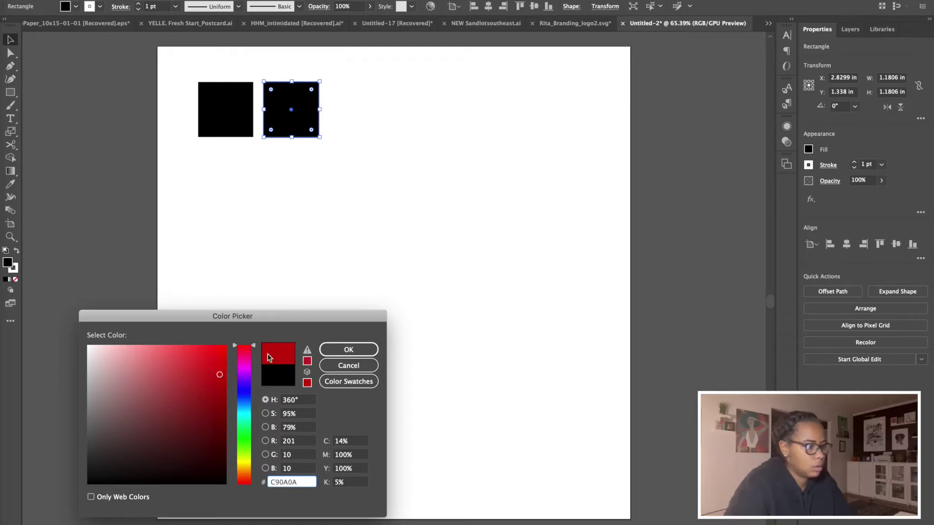
{"action": "left_click", "coordinate": [349, 349]}
Step: Duplicate the red square and place the copy to its right with the same spacing
{"action": "left_click", "coordinate": [390, 152]}
{"action": "left_click", "coordinate": [303, 109]}
{"action": "key", "text": "ctrl+c"}
{"action": "key", "text": "ctrl+v"}
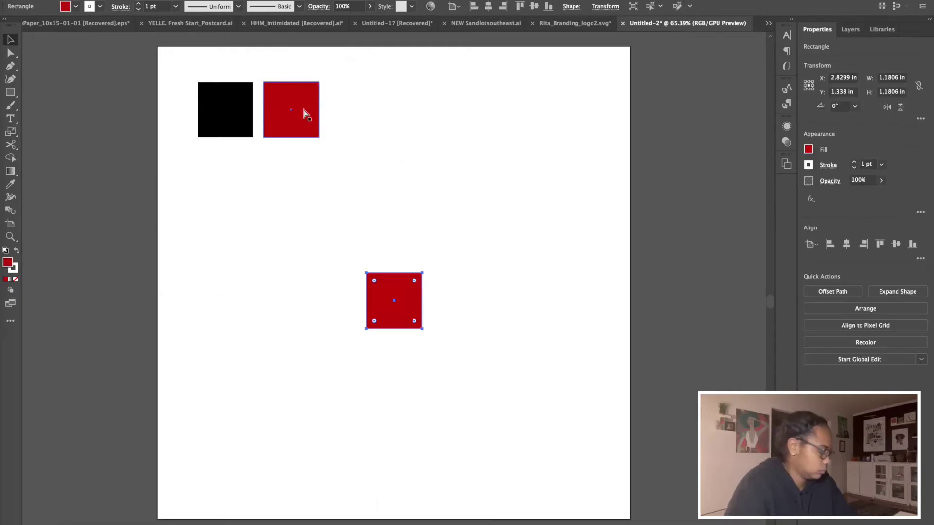
{"action": "left_click_drag", "start_coordinate": [402, 306], "coordinate": [358, 111]}
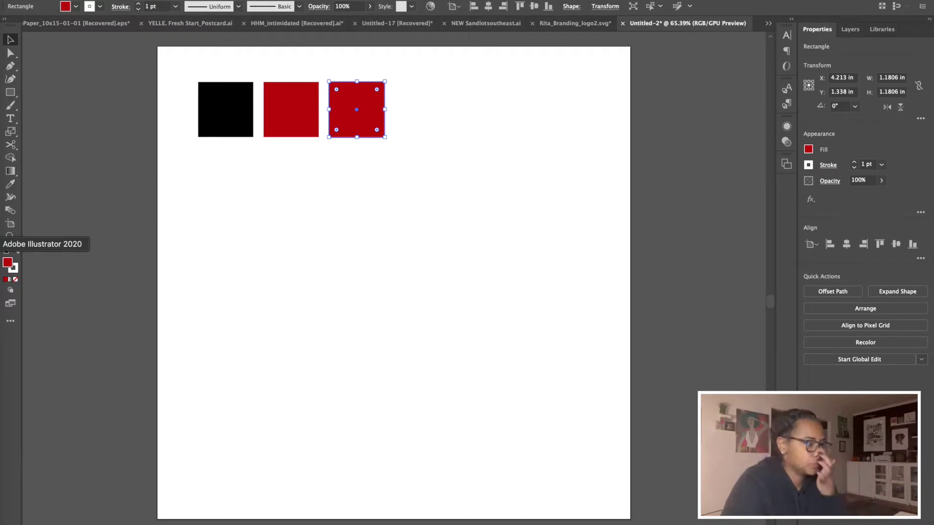
Step: Set the fill of the third square to golden yellow FFD00B
{"action": "left_click", "coordinate": [323, 175]}
{"action": "left_click", "coordinate": [348, 135]}
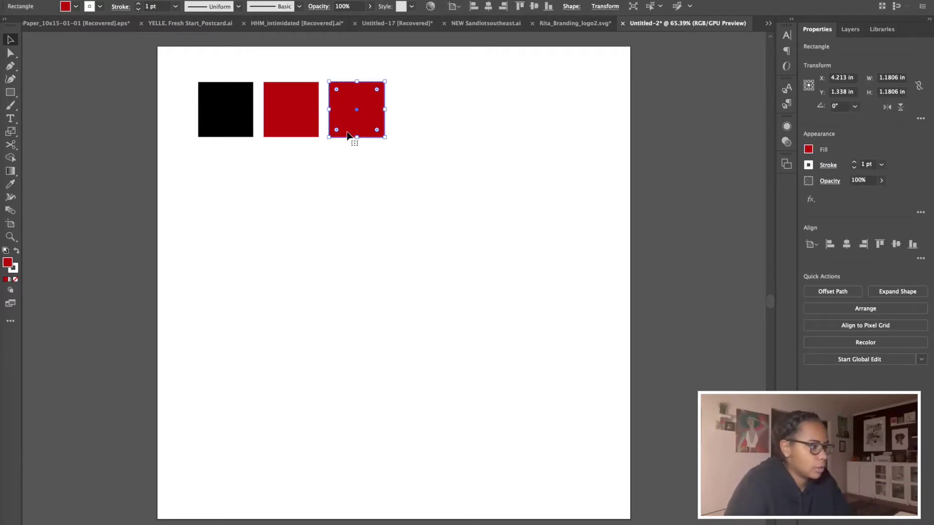
{"action": "double_click", "coordinate": [7, 264]}
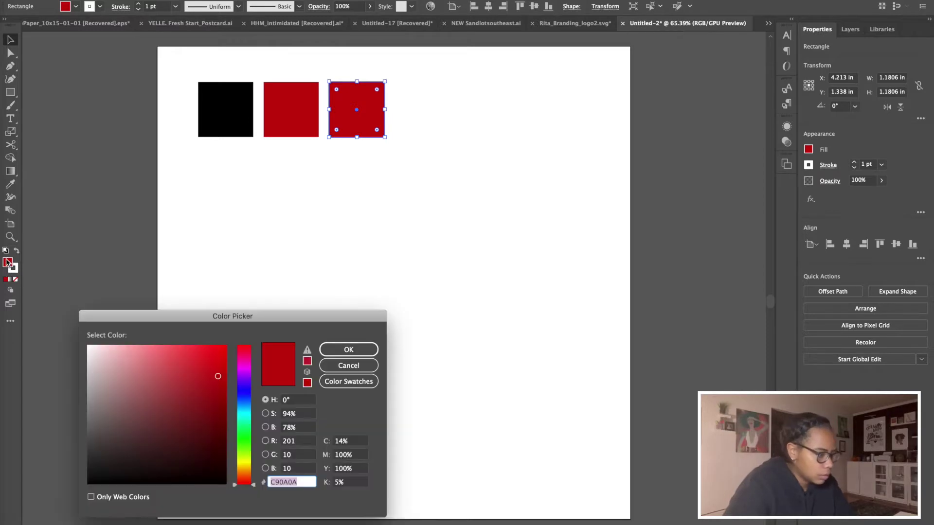
{"action": "left_click", "coordinate": [247, 460]}
{"action": "left_click_drag", "start_coordinate": [245, 463], "coordinate": [242, 468]}
{"action": "left_click_drag", "start_coordinate": [215, 343], "coordinate": [223, 329]}
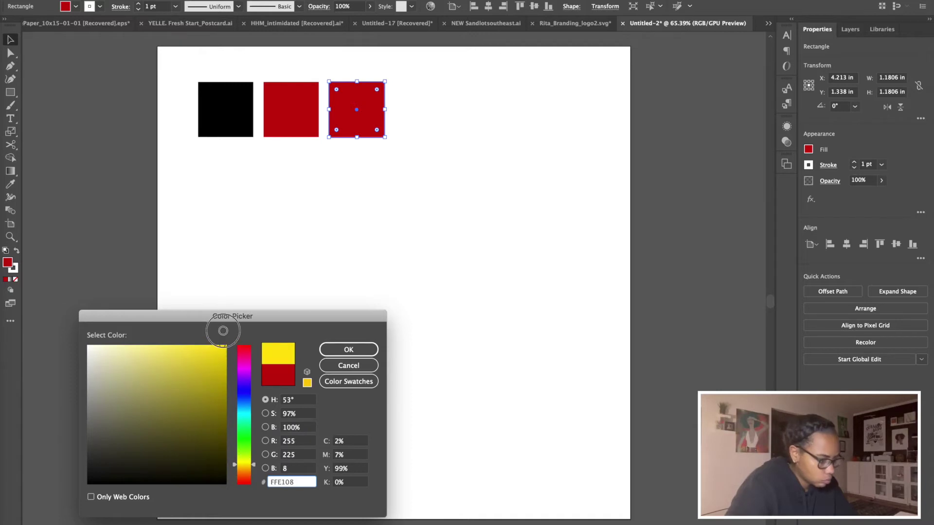
{"action": "left_click_drag", "start_coordinate": [240, 468], "coordinate": [240, 469]}
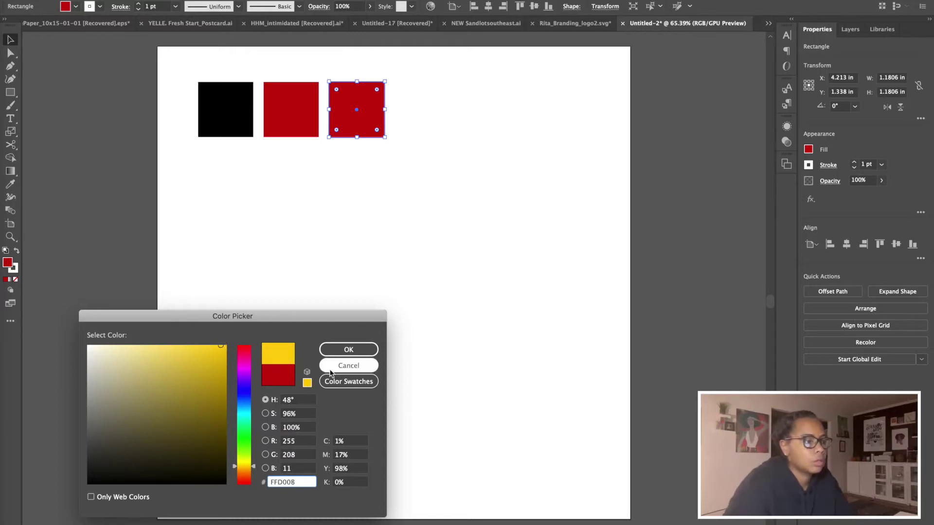
{"action": "left_click", "coordinate": [343, 350]}
{"action": "left_click", "coordinate": [461, 203]}
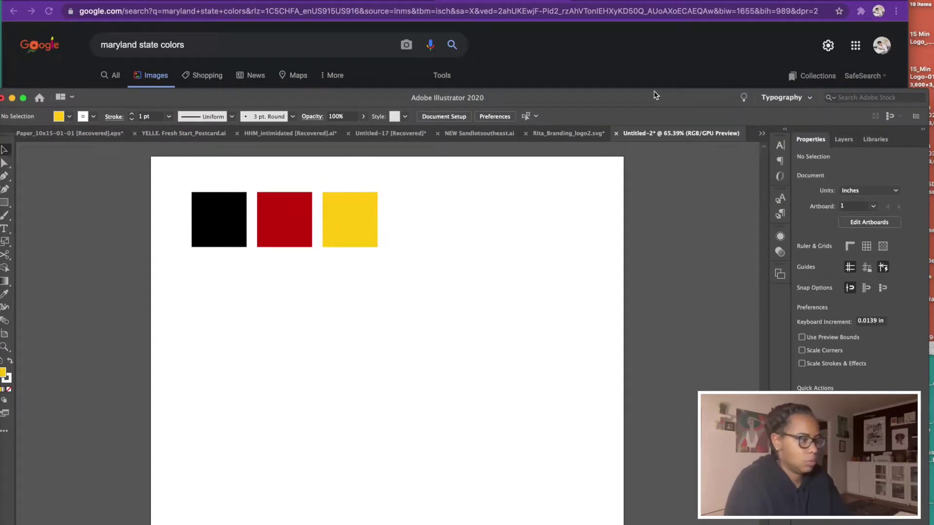
Step: Switch to the browser and search images for "old bay seasoning"
{"action": "left_click", "coordinate": [656, 84]}
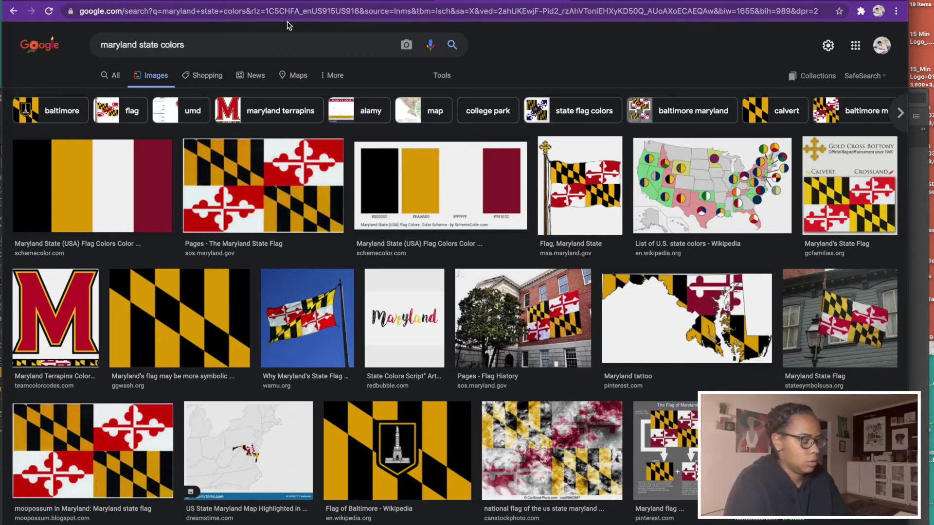
{"action": "triple_click", "coordinate": [294, 44]}
{"action": "type", "text": "old bay seasoni"}
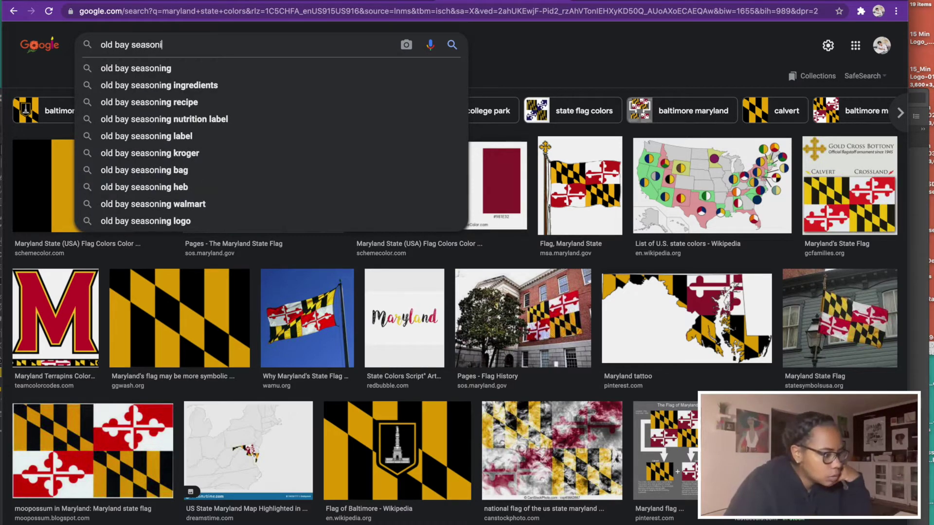
{"action": "type", "text": "ng"}
{"action": "key", "text": "Return"}
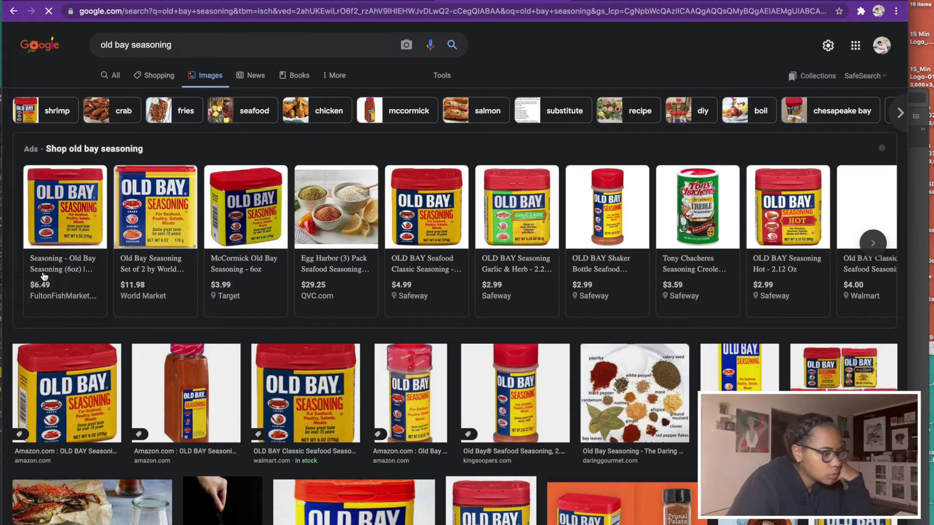
{"action": "mouse_move", "coordinate": [63, 288]}
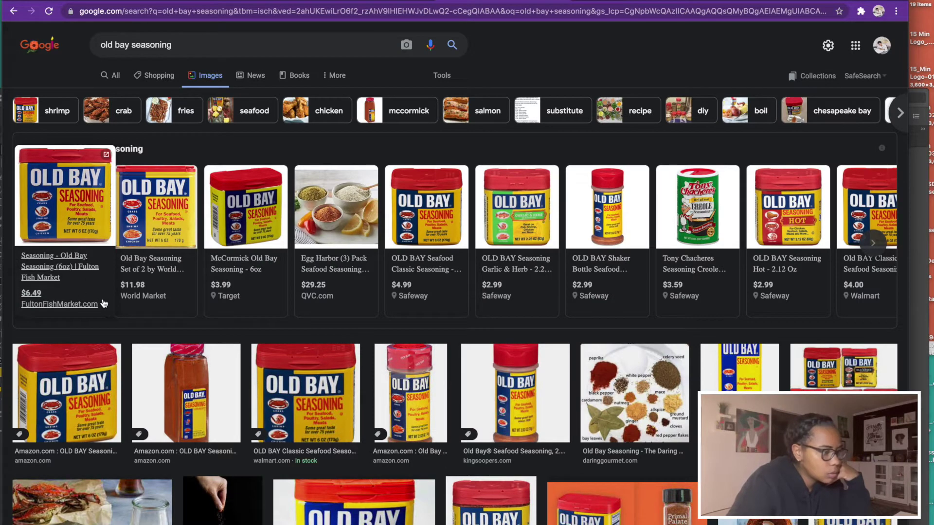
Step: Open the first regular Old Bay tin image result and bring its picture into the Illustrator document
{"action": "left_click", "coordinate": [55, 387]}
{"action": "left_click_drag", "start_coordinate": [288, 1], "coordinate": [244, 272]}
{"action": "left_click_drag", "start_coordinate": [650, 513], "coordinate": [492, 195]}
{"action": "left_click", "coordinate": [625, 279]}
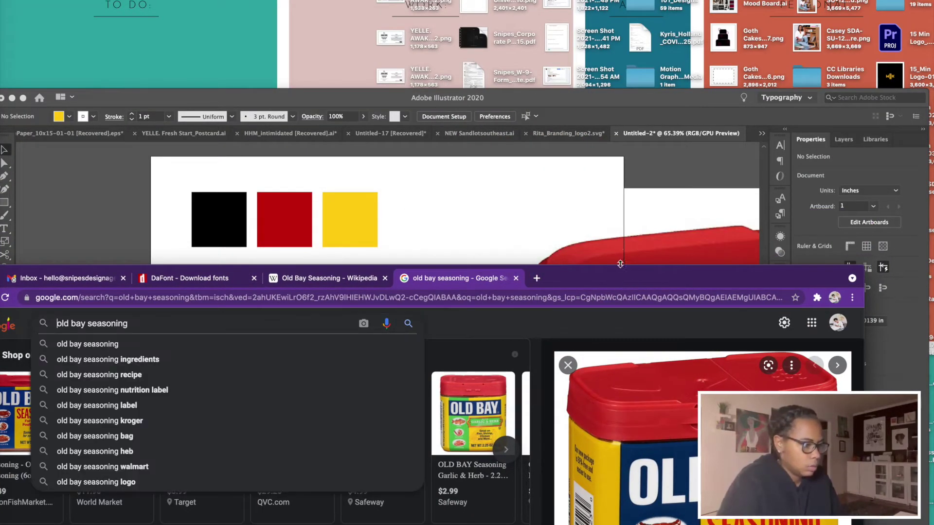
{"action": "left_click", "coordinate": [613, 247]}
{"action": "left_click", "coordinate": [382, 197]}
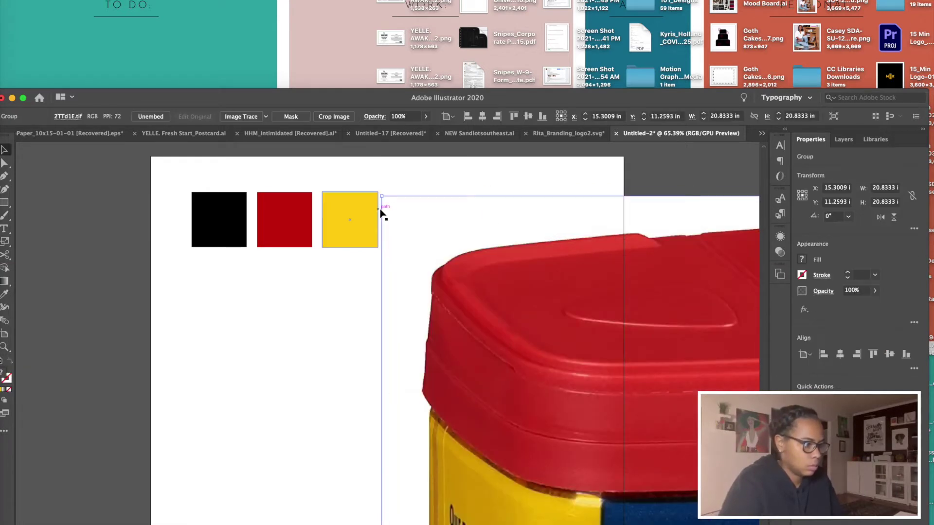
Step: Scale the Old Bay tin image down to about 4.2 in square and place it beside the colour squares at the artboard's upper right
{"action": "left_click_drag", "start_coordinate": [384, 199], "coordinate": [580, 411]}
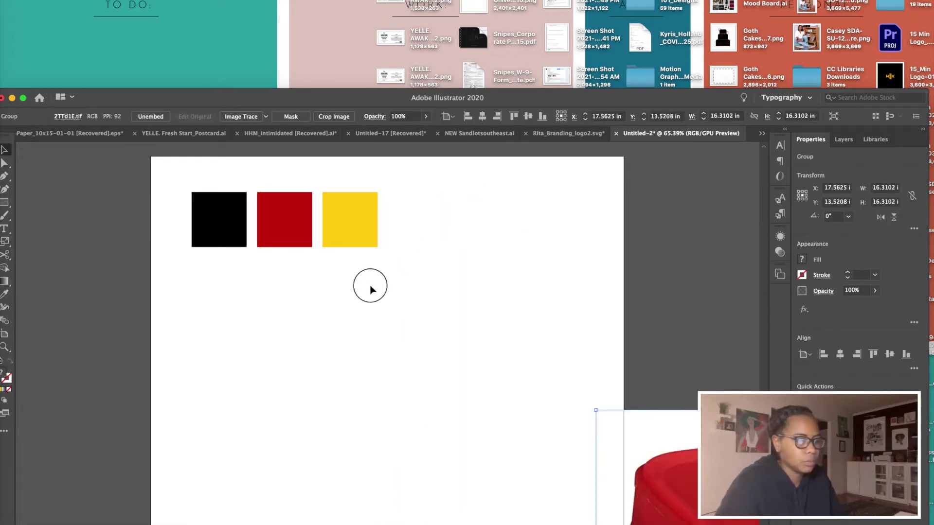
{"action": "key", "text": "super+z"}
{"action": "left_click_drag", "start_coordinate": [309, 200], "coordinate": [563, 452]}
{"action": "left_click_drag", "start_coordinate": [672, 507], "coordinate": [481, 351]}
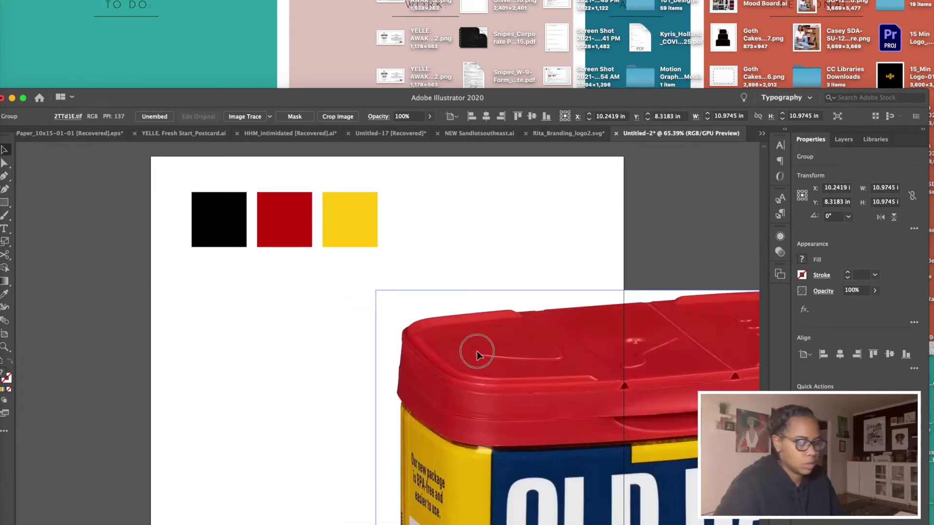
{"action": "left_click_drag", "start_coordinate": [409, 310], "coordinate": [527, 476]}
{"action": "left_click_drag", "start_coordinate": [615, 507], "coordinate": [465, 234]}
{"action": "left_click_drag", "start_coordinate": [535, 315], "coordinate": [548, 262]}
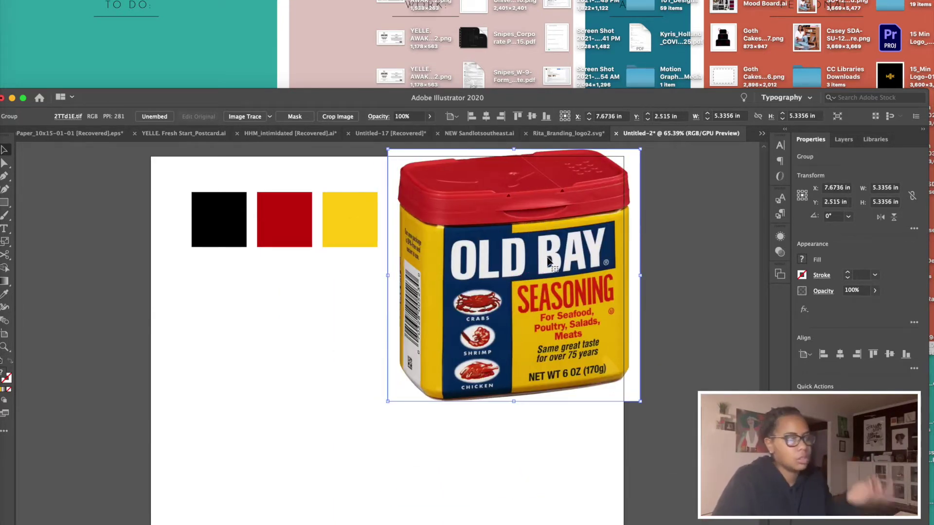
{"action": "left_click_drag", "start_coordinate": [640, 402], "coordinate": [587, 360]}
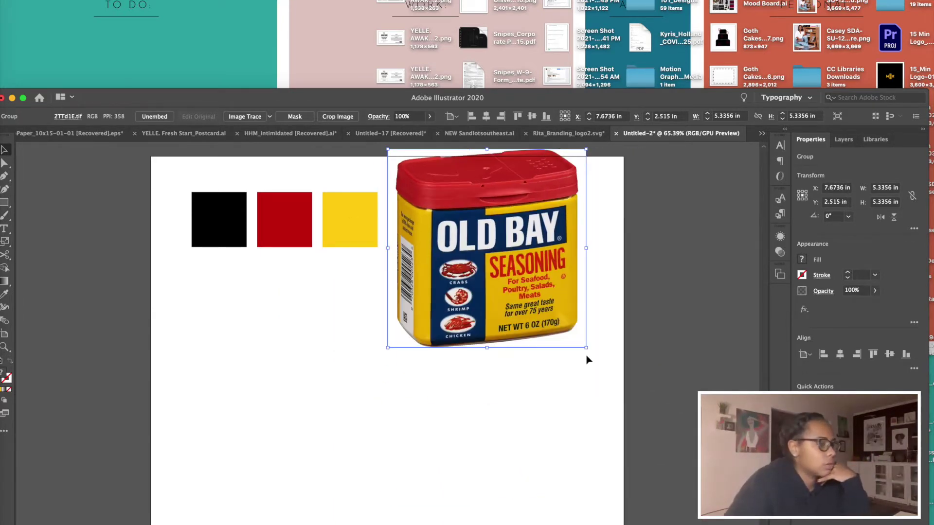
{"action": "left_click", "coordinate": [614, 326]}
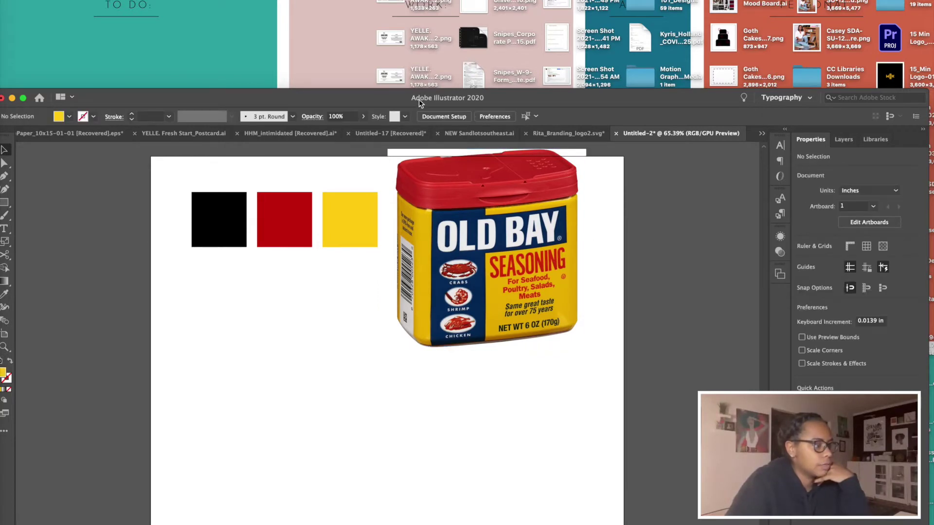
Step: Realign the Illustrator window with the screen and shift the Old Bay image slightly right, away from the yellow square
{"action": "left_click_drag", "start_coordinate": [520, 97], "coordinate": [529, 3]}
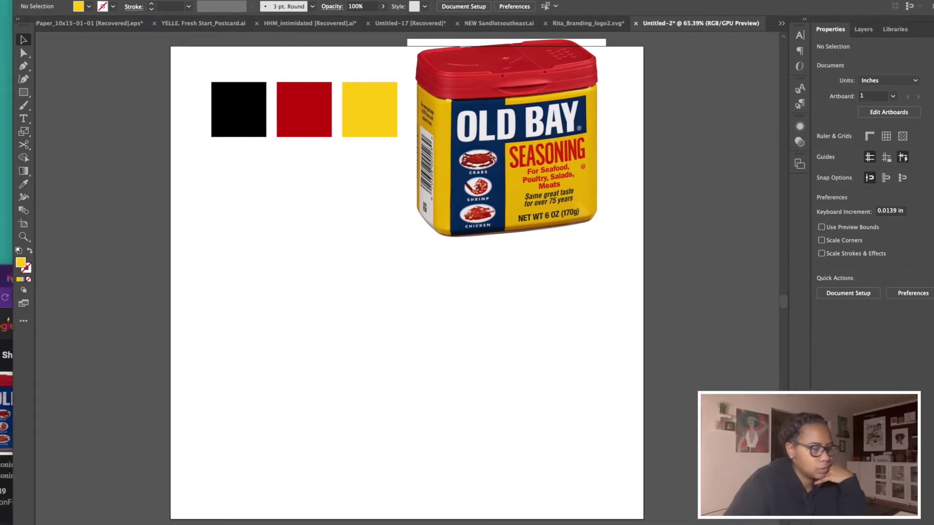
{"action": "left_click", "coordinate": [21, 279]}
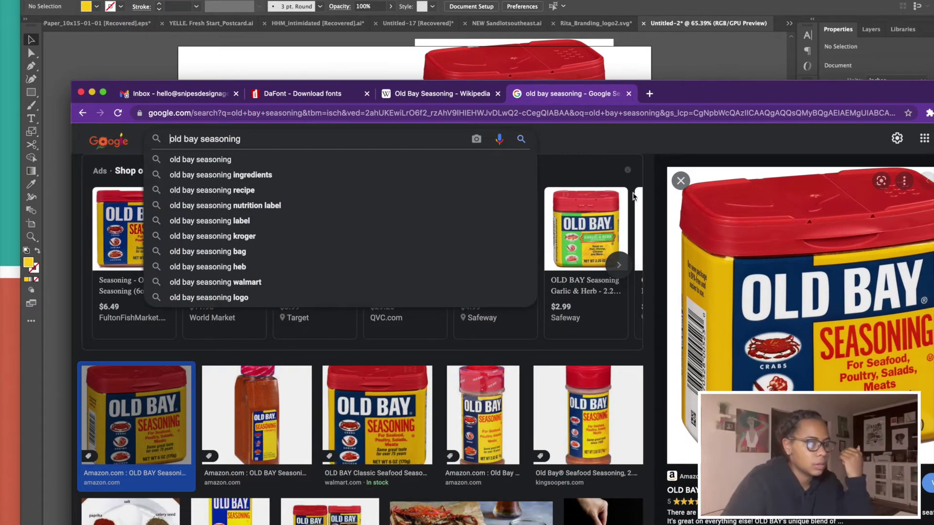
{"action": "left_click", "coordinate": [651, 68]}
{"action": "left_click_drag", "start_coordinate": [535, 136], "coordinate": [547, 138]}
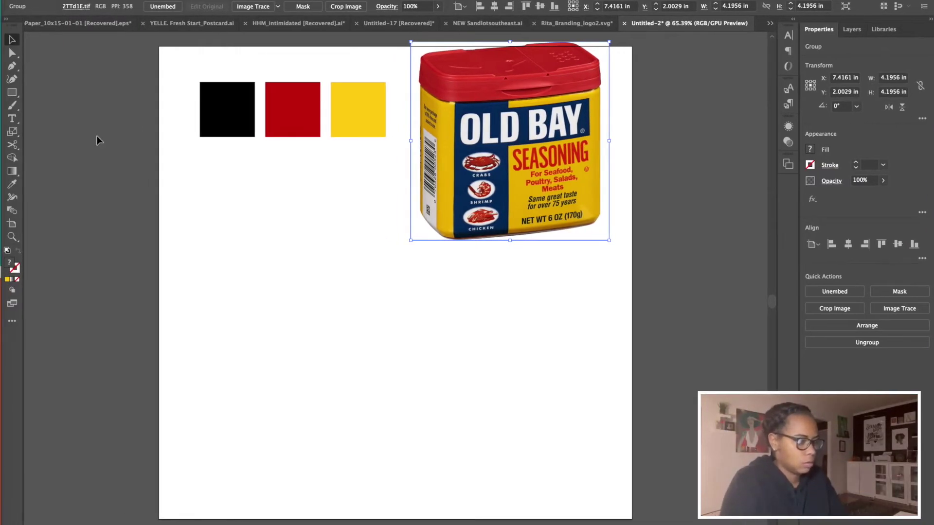
Step: Add the text "OLD BAY" to the artboard, scale it to about 59 pt and place it below the colour squares
{"action": "left_click", "coordinate": [13, 121]}
{"action": "left_click", "coordinate": [207, 306]}
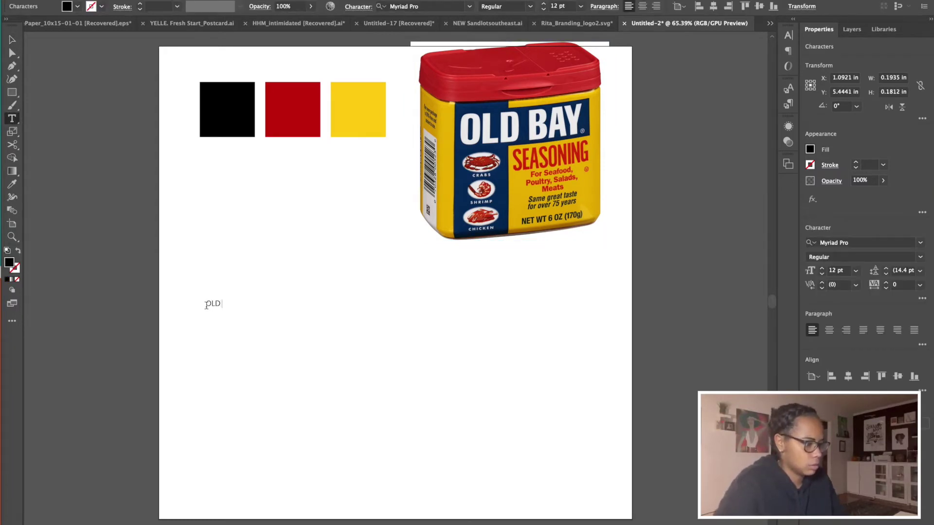
{"action": "left_click", "coordinate": [13, 41]}
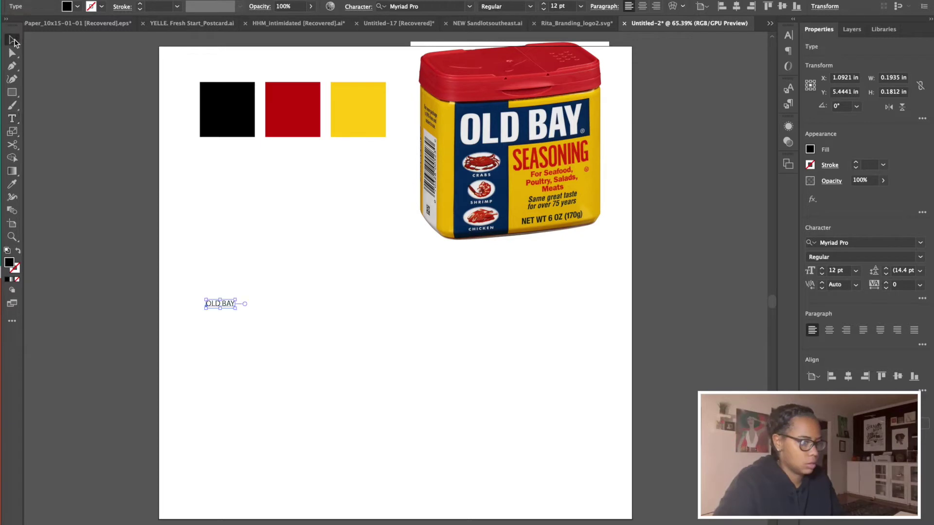
{"action": "left_click_drag", "start_coordinate": [229, 310], "coordinate": [350, 337]}
{"action": "left_click", "coordinate": [290, 227]}
{"action": "left_click_drag", "start_coordinate": [299, 321], "coordinate": [292, 241]}
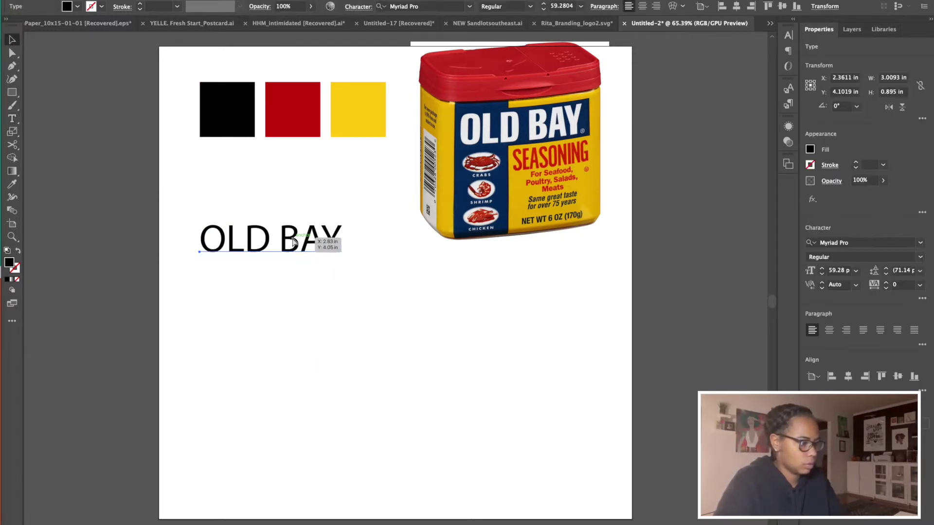
Step: Make three copies of the OLD BAY text and stack them in a column beneath the original
{"action": "key", "text": "ctrl+c"}
{"action": "key", "text": "ctrl+v"}
{"action": "left_click_drag", "start_coordinate": [359, 316], "coordinate": [264, 307]}
{"action": "key", "text": "ctrl+v"}
{"action": "left_click_drag", "start_coordinate": [351, 312], "coordinate": [239, 361]}
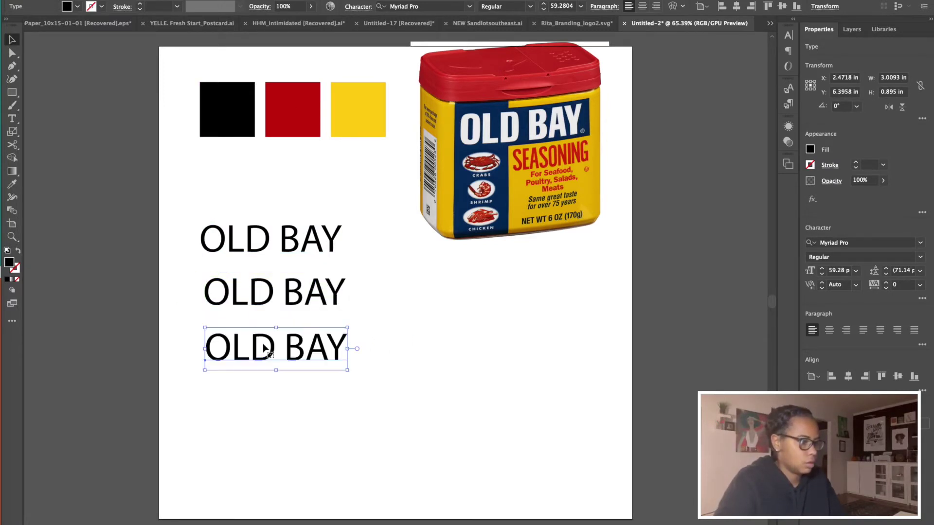
{"action": "left_click_drag", "start_coordinate": [357, 303], "coordinate": [249, 406]}
Step: Set the first OLD BAY line in Futura Condensed ExtraBold
{"action": "left_click", "coordinate": [221, 227]}
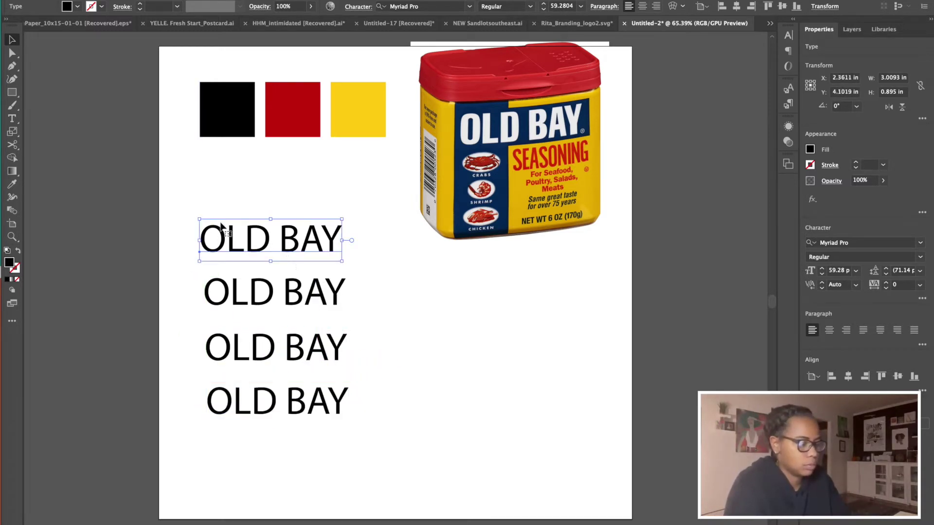
{"action": "left_click", "coordinate": [403, 5]}
{"action": "type", "text": "FUTU"}
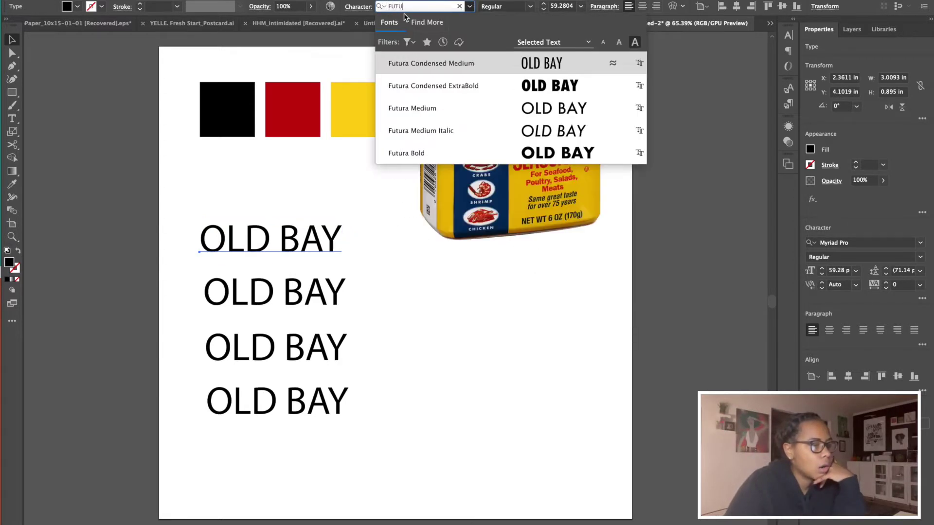
{"action": "left_click", "coordinate": [490, 84]}
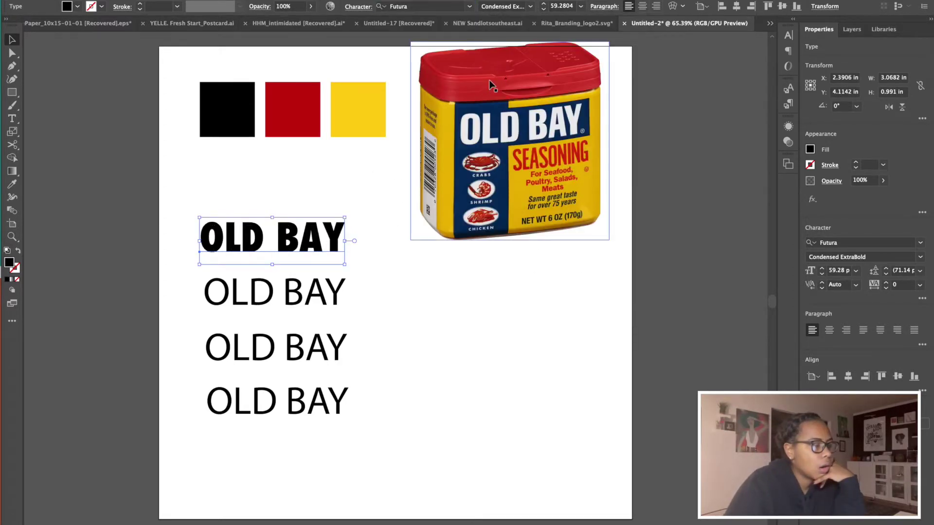
{"action": "left_click", "coordinate": [419, 279]}
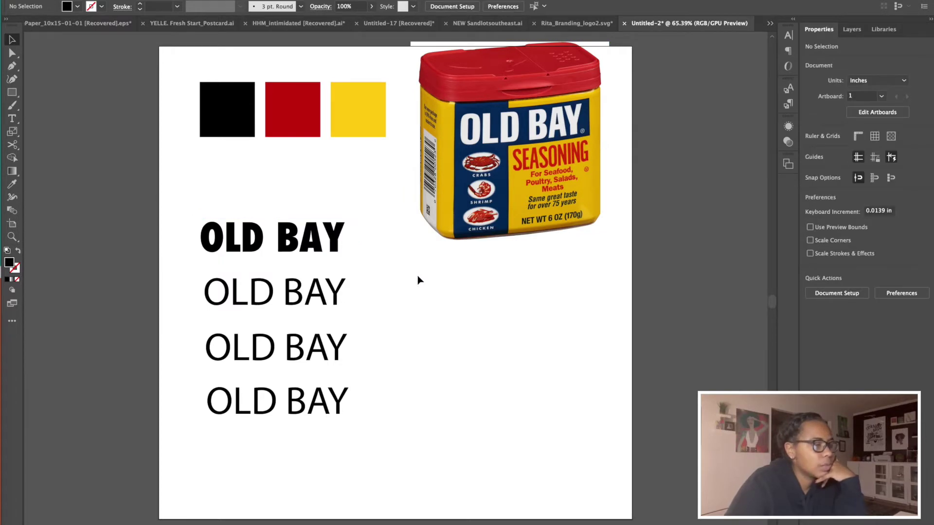
{"action": "left_click", "coordinate": [301, 247]}
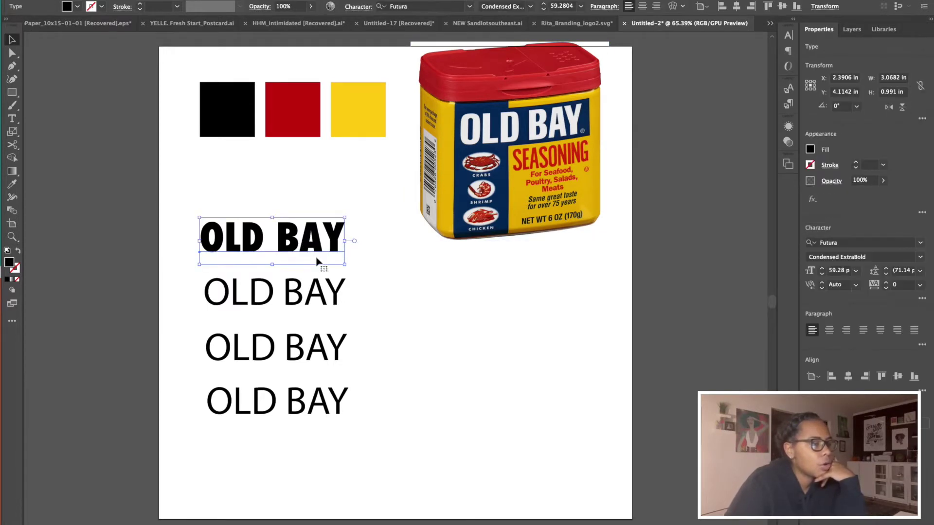
{"action": "left_click", "coordinate": [305, 281]}
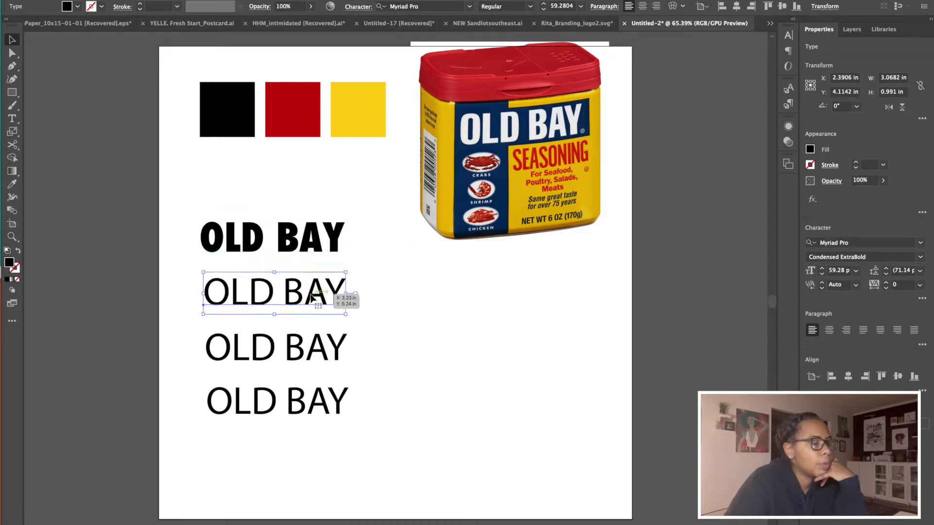
{"action": "left_click", "coordinate": [462, 9]}
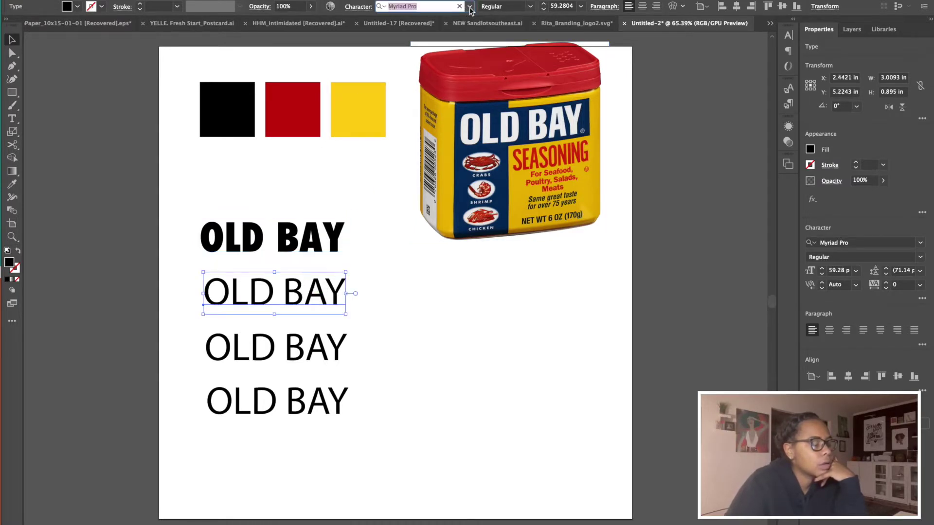
{"action": "left_click", "coordinate": [470, 8]}
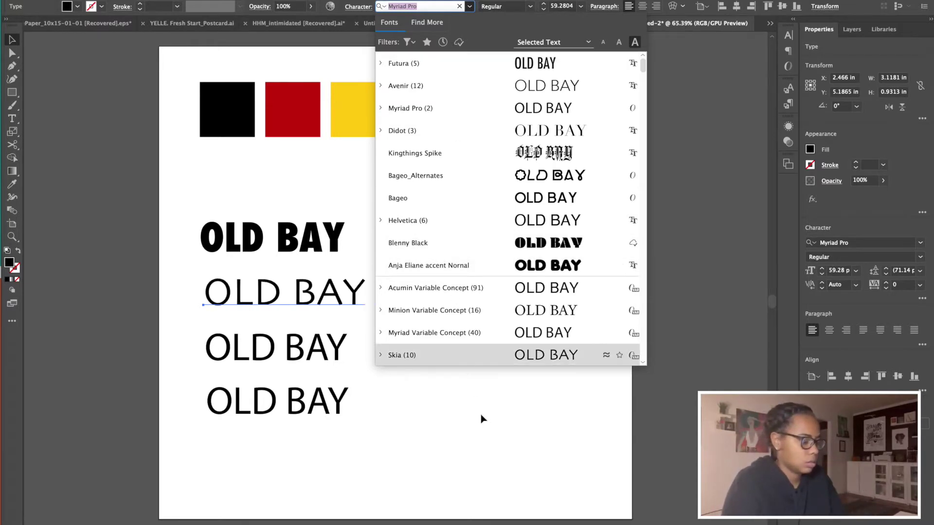
Step: Replace the second line's text with "Old Bay" in upper and lower case
{"action": "triple_click", "coordinate": [311, 297]}
{"action": "type", "text": "O"}
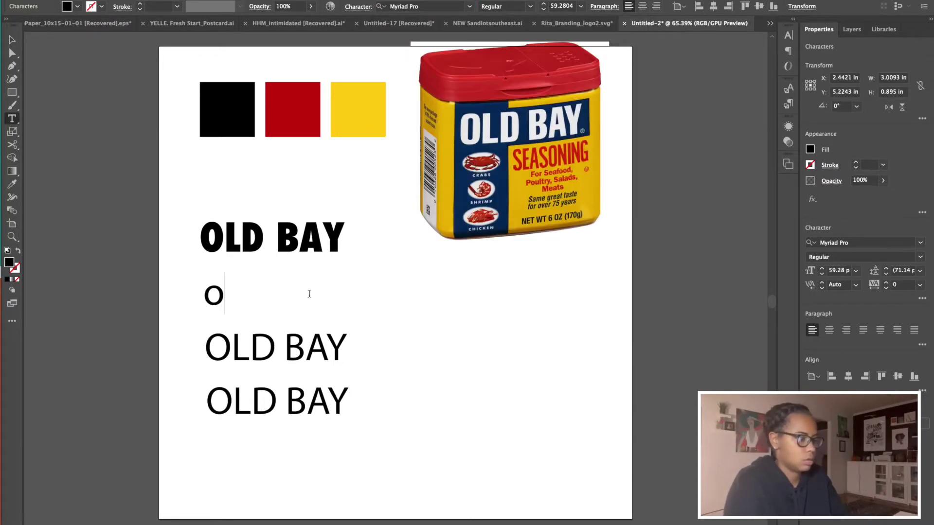
{"action": "key", "text": "BackSpace"}
{"action": "type", "text": "Old"}
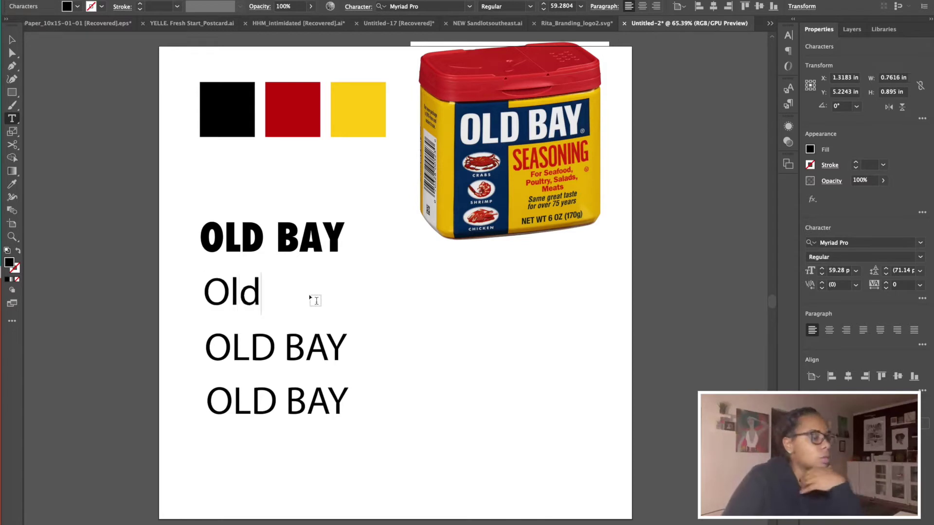
{"action": "type", "text": " Bay"}
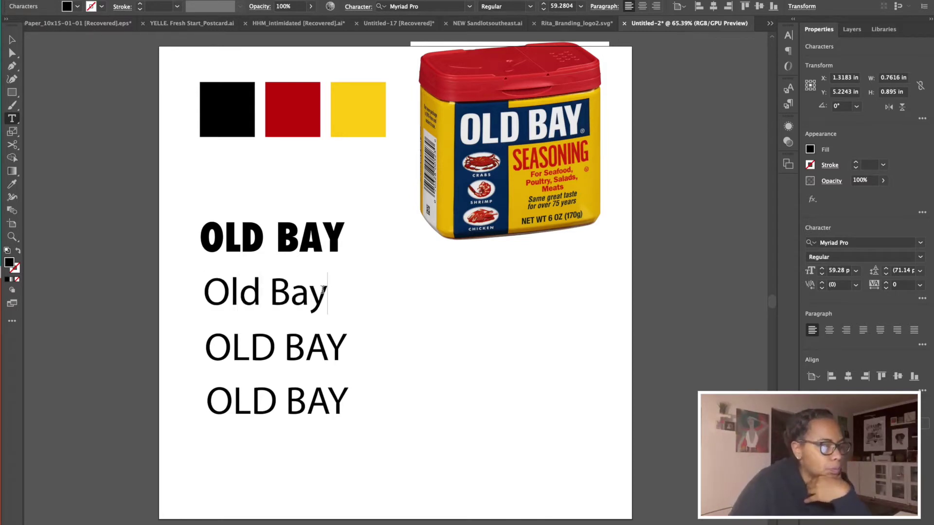
Step: Browse the font list for the second line and set it in Arfelick Feather
{"action": "left_click_drag", "start_coordinate": [323, 289], "coordinate": [186, 287]}
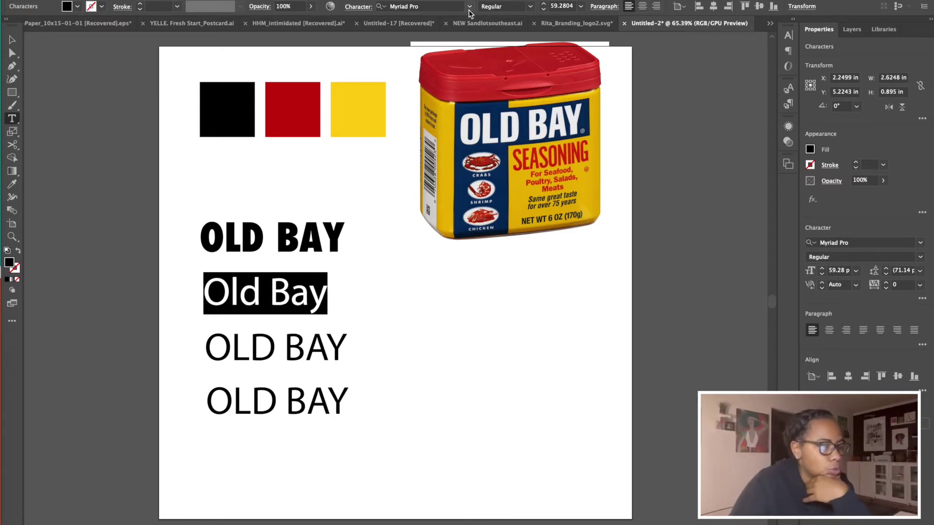
{"action": "left_click", "coordinate": [470, 6]}
{"action": "key", "text": "Down"}
{"action": "key", "text": "Down"}
{"action": "key", "text": "Down"}
{"action": "key", "text": "Down"}
{"action": "key", "text": "Down"}
{"action": "key", "text": "Down"}
{"action": "key", "text": "Down"}
{"action": "key", "text": "Down"}
{"action": "key", "text": "Down"}
{"action": "key", "text": "Down"}
{"action": "key", "text": "Down"}
{"action": "key", "text": "Down"}
{"action": "key", "text": "Down"}
{"action": "key", "text": "Down"}
{"action": "key", "text": "Down"}
{"action": "key", "text": "Down"}
{"action": "key", "text": "Down"}
{"action": "key", "text": "Down"}
{"action": "key", "text": "Down"}
{"action": "key", "text": "Down"}
{"action": "key", "text": "Down"}
{"action": "key", "text": "Down"}
{"action": "key", "text": "Down"}
{"action": "key", "text": "Down"}
{"action": "key", "text": "Down"}
{"action": "key", "text": "Down"}
{"action": "key", "text": "Down"}
{"action": "key", "text": "Down"}
{"action": "key", "text": "Down"}
{"action": "key", "text": "Down"}
{"action": "key", "text": "Down"}
{"action": "key", "text": "Down"}
{"action": "key", "text": "Down"}
{"action": "key", "text": "Down"}
{"action": "key", "text": "Down"}
{"action": "key", "text": "Down"}
{"action": "key", "text": "Down"}
{"action": "key", "text": "Down"}
{"action": "key", "text": "Down"}
{"action": "key", "text": "Down"}
{"action": "key", "text": "Down"}
{"action": "key", "text": "Down"}
{"action": "key", "text": "Down"}
{"action": "key", "text": "Down"}
{"action": "key", "text": "Down"}
{"action": "key", "text": "Down"}
{"action": "key", "text": "Down"}
{"action": "key", "text": "Down"}
{"action": "key", "text": "Down"}
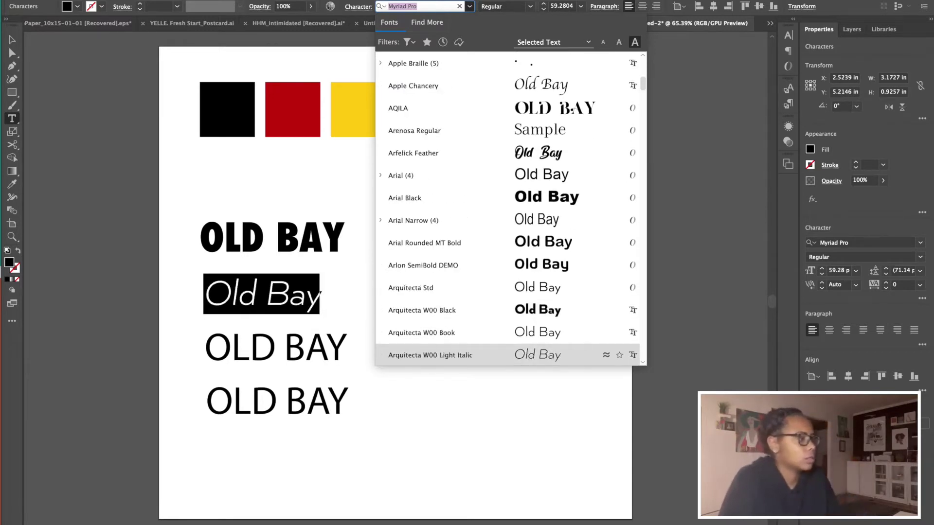
{"action": "key", "text": "Down"}
{"action": "left_click", "coordinate": [419, 127]}
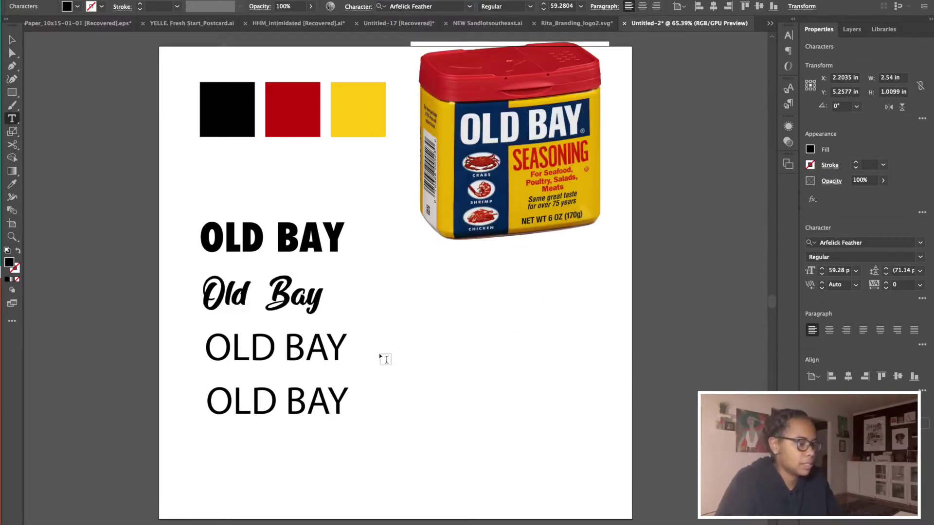
Step: Enlarge the script Old Bay line until it is slightly wider than the line above it
{"action": "left_click", "coordinate": [11, 40]}
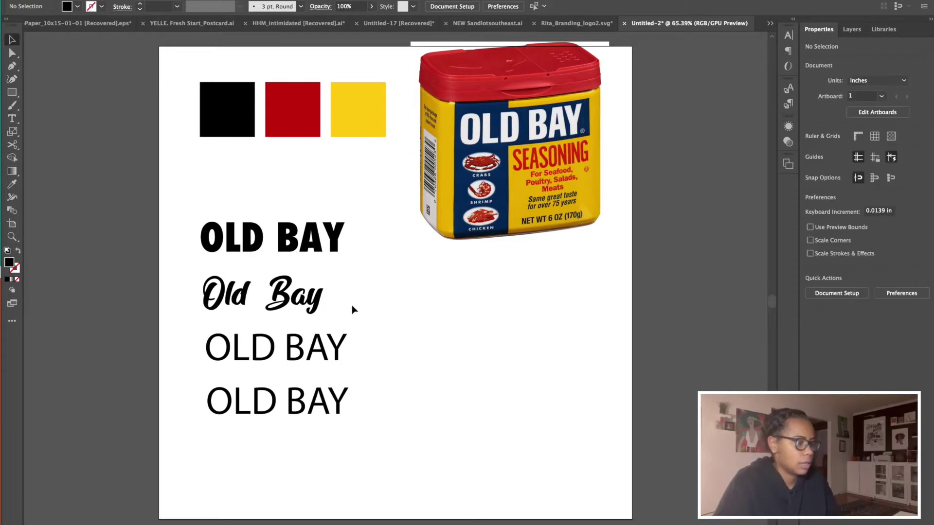
{"action": "left_click", "coordinate": [312, 297]}
{"action": "left_click_drag", "start_coordinate": [323, 295], "coordinate": [330, 295]}
{"action": "left_click_drag", "start_coordinate": [324, 301], "coordinate": [343, 315]}
{"action": "left_click", "coordinate": [427, 330]}
Step: Browse the font list for the third OLD BAY line and set it in Notulen Serif Display ExtBd
{"action": "left_click", "coordinate": [343, 348]}
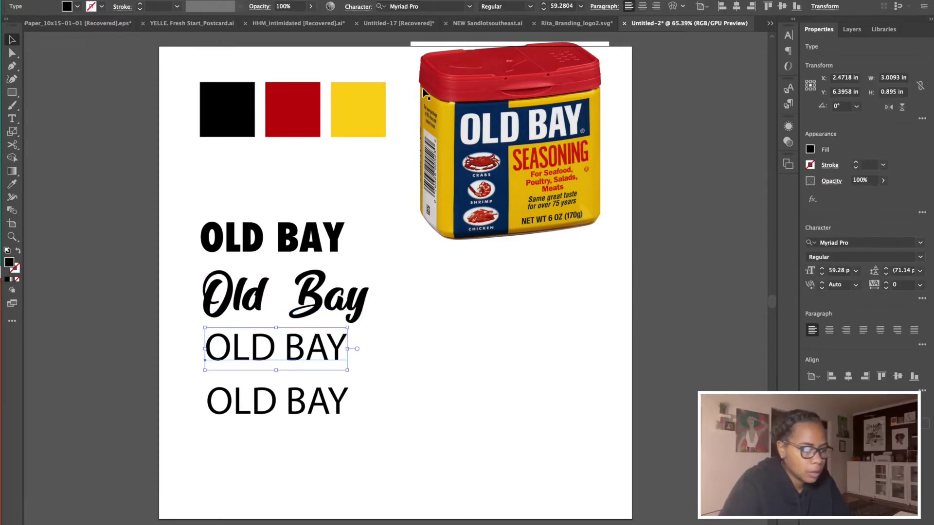
{"action": "left_click", "coordinate": [470, 6]}
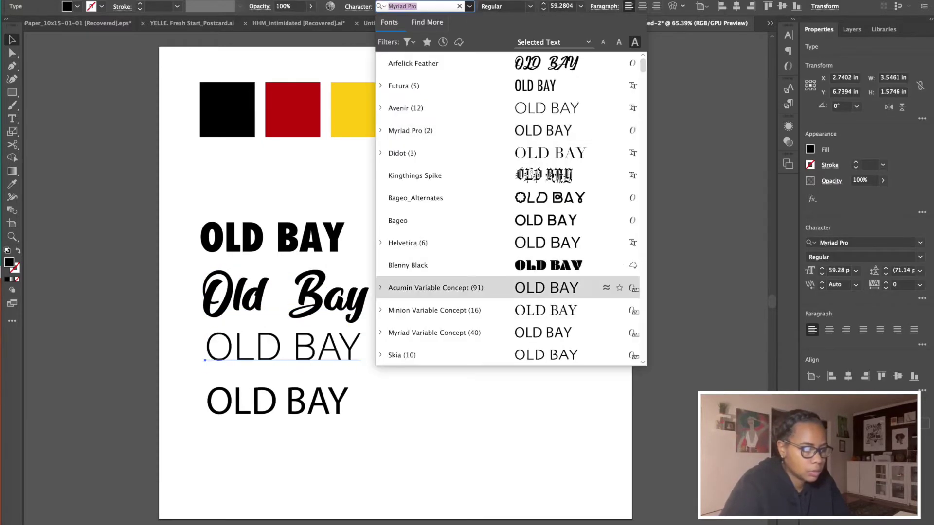
{"action": "left_click_drag", "start_coordinate": [642, 68], "coordinate": [647, 206]}
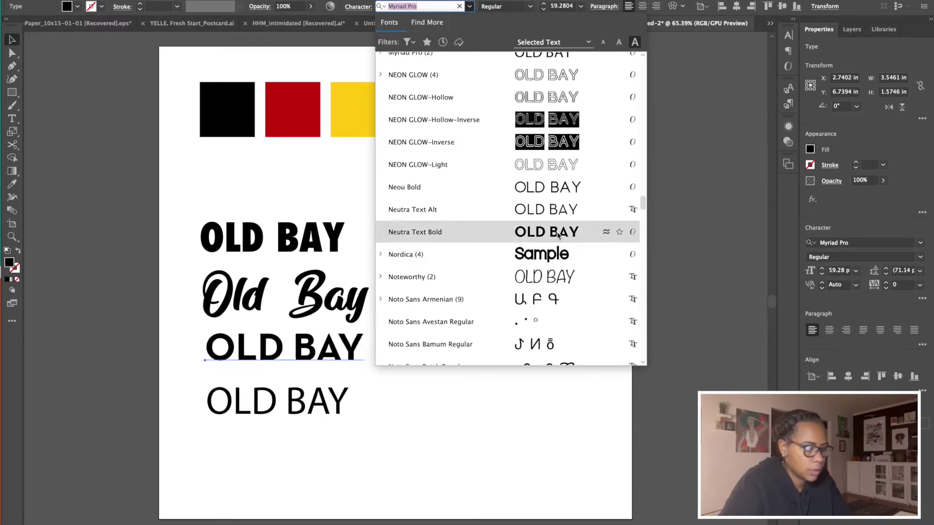
{"action": "left_click", "coordinate": [381, 255]}
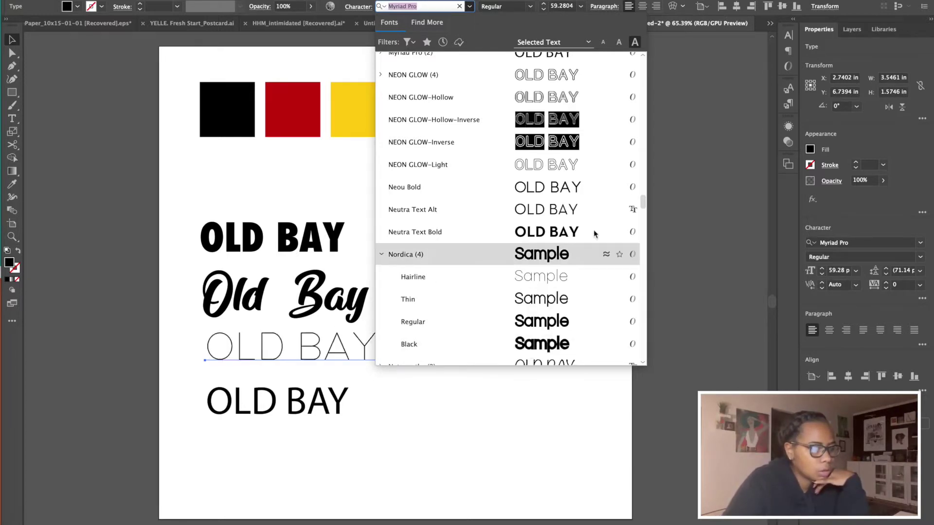
{"action": "left_click_drag", "start_coordinate": [644, 203], "coordinate": [643, 231]}
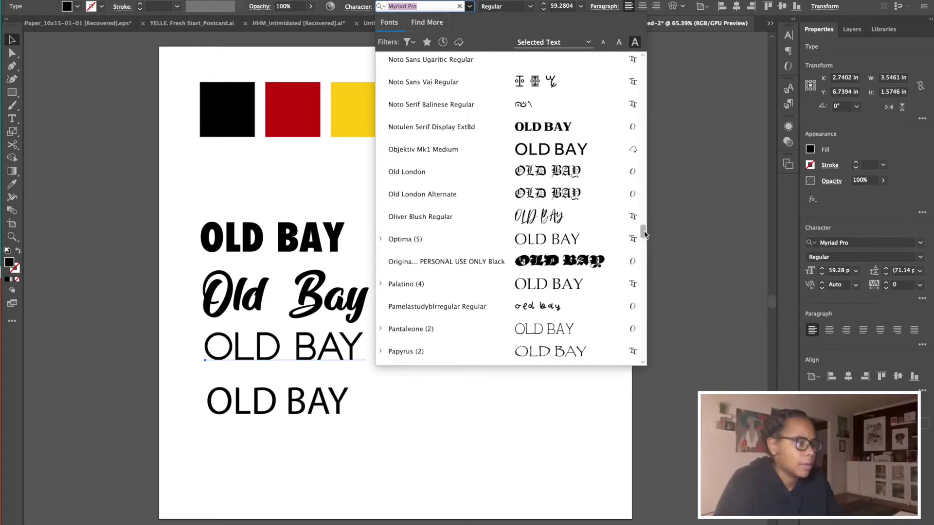
{"action": "left_click", "coordinate": [545, 129]}
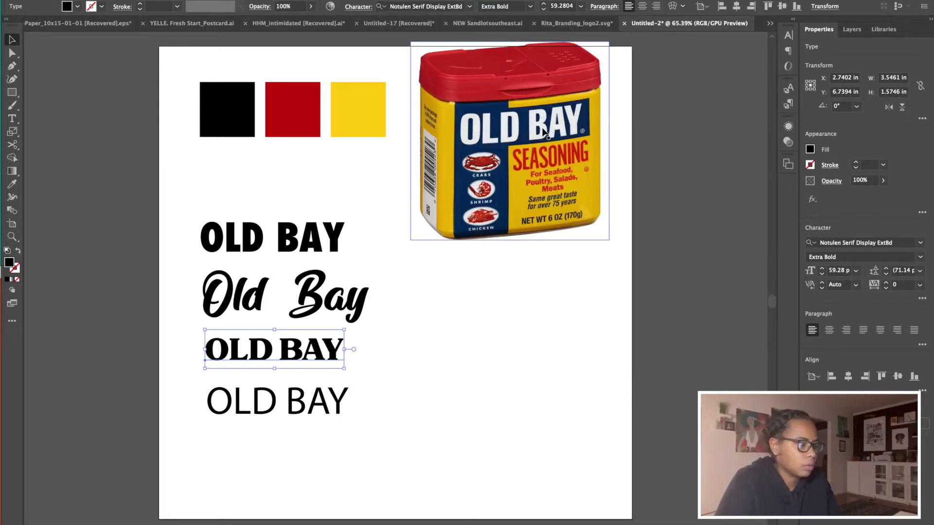
{"action": "left_click", "coordinate": [507, 311]}
Step: Enlarge the third line to about 80 pt and shift the fourth line down to clear it
{"action": "left_click", "coordinate": [335, 354]}
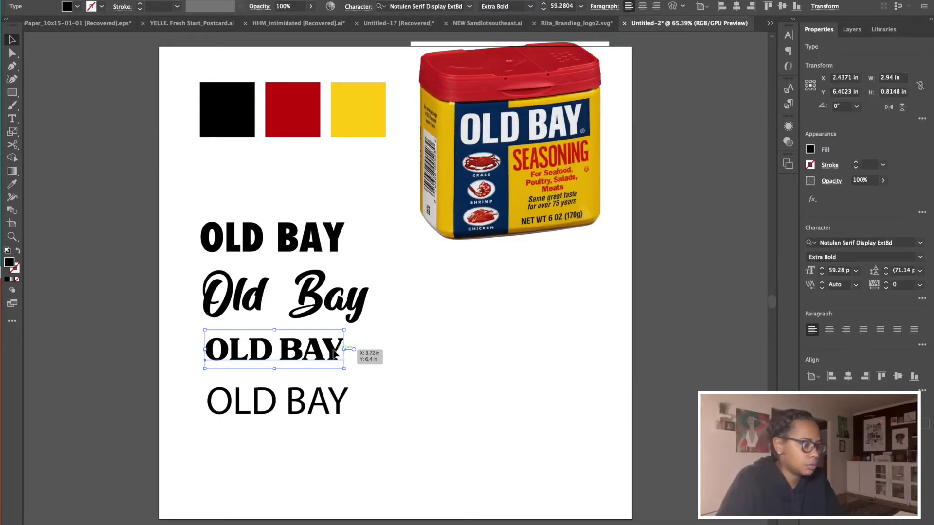
{"action": "left_click_drag", "start_coordinate": [345, 368], "coordinate": [391, 395]}
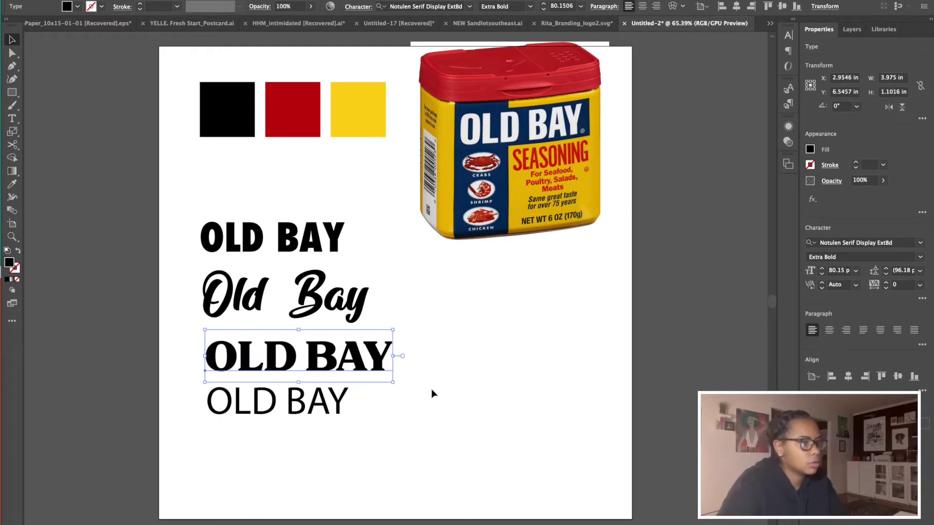
{"action": "left_click", "coordinate": [433, 392]}
{"action": "left_click_drag", "start_coordinate": [251, 403], "coordinate": [250, 424]}
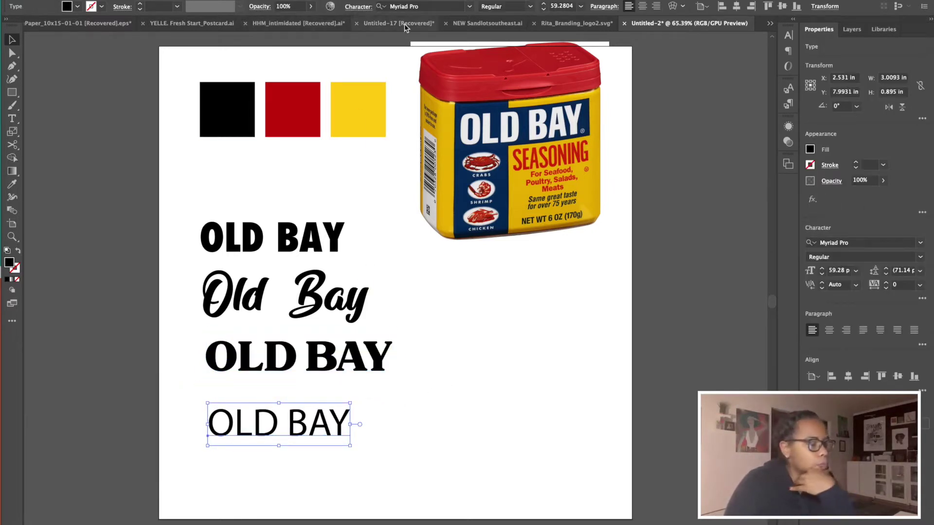
Step: Browse the font list for the fourth OLD BAY line and set it in Akira Expanded Super Bold
{"action": "left_click", "coordinate": [469, 6]}
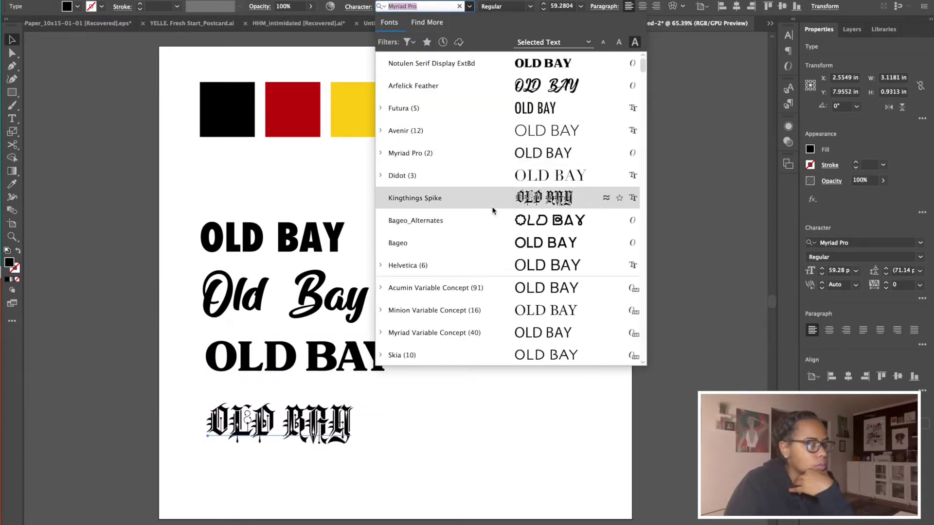
{"action": "scroll", "coordinate": [491, 332], "scroll_direction": "down", "scroll_amount": 5}
{"action": "scroll", "coordinate": [491, 344], "scroll_direction": "down", "scroll_amount": 10}
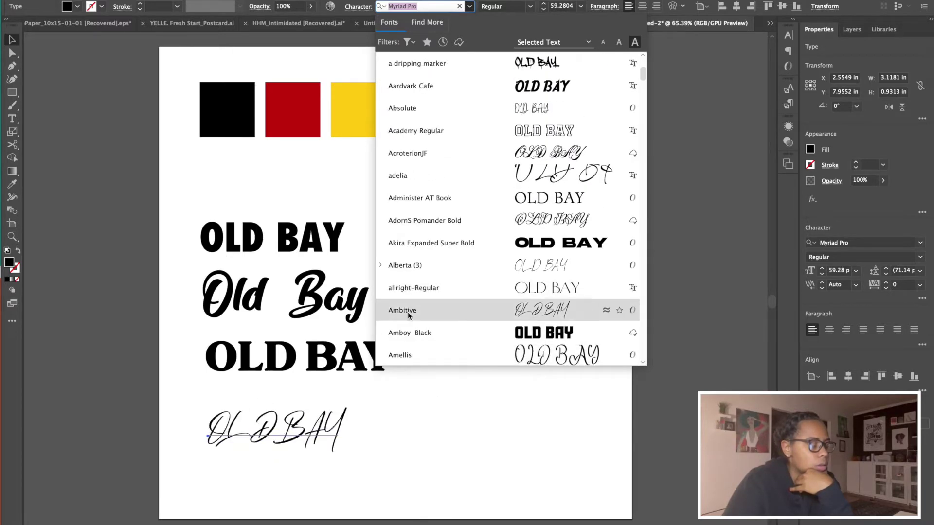
{"action": "left_click", "coordinate": [464, 254]}
{"action": "key", "text": "Escape"}
Step: Duplicate the fourth OLD BAY line just below it, browse the font list, and set the copy in Mount Hills
{"action": "left_click_drag", "start_coordinate": [402, 404], "coordinate": [394, 468]}
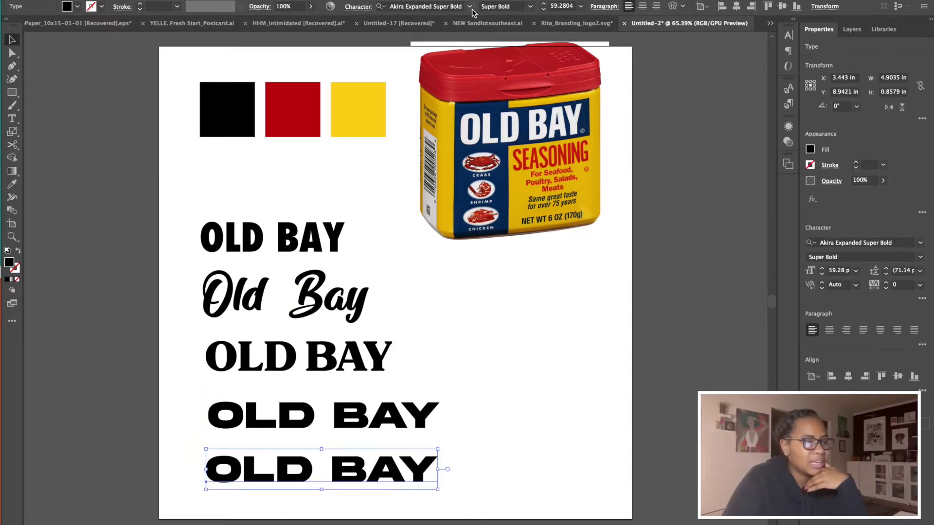
{"action": "left_click", "coordinate": [470, 6]}
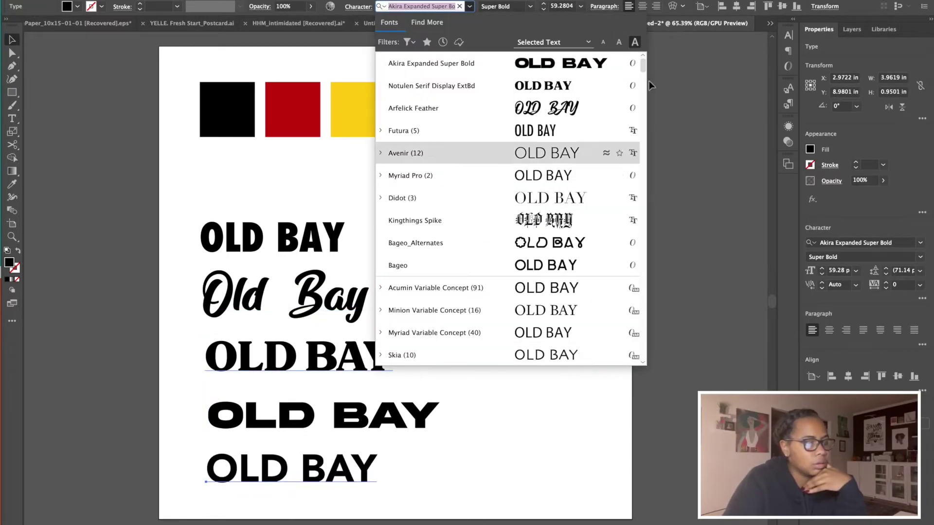
{"action": "left_click_drag", "start_coordinate": [644, 68], "coordinate": [610, 214]}
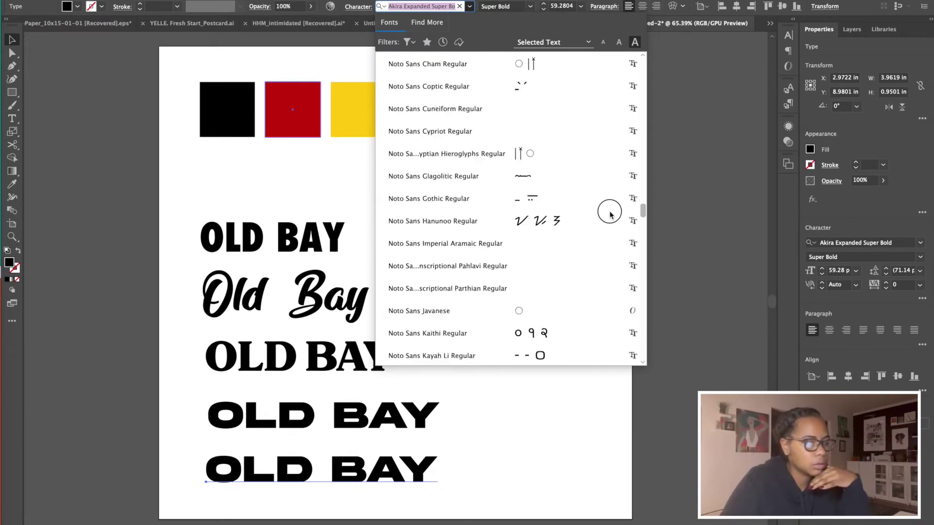
{"action": "scroll", "coordinate": [611, 214], "scroll_direction": "down", "scroll_amount": 15}
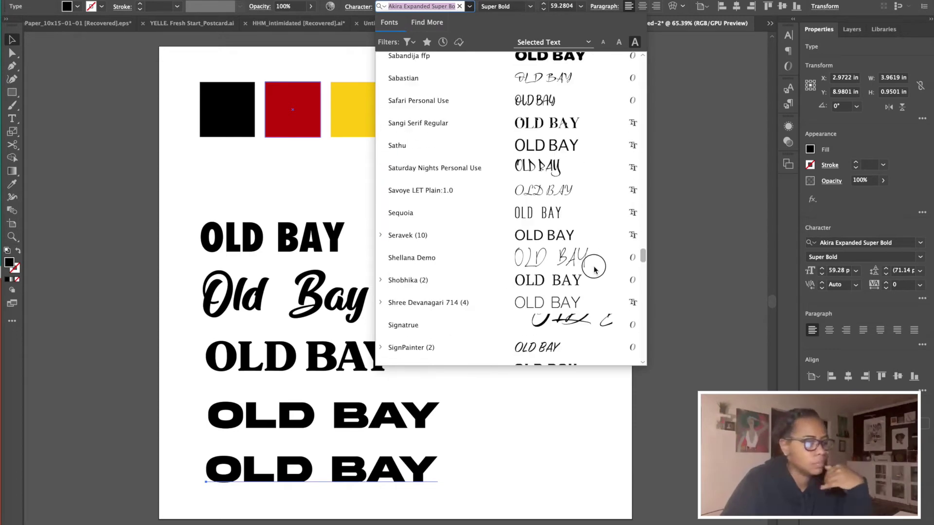
{"action": "scroll", "coordinate": [595, 269], "scroll_direction": "down", "scroll_amount": 10}
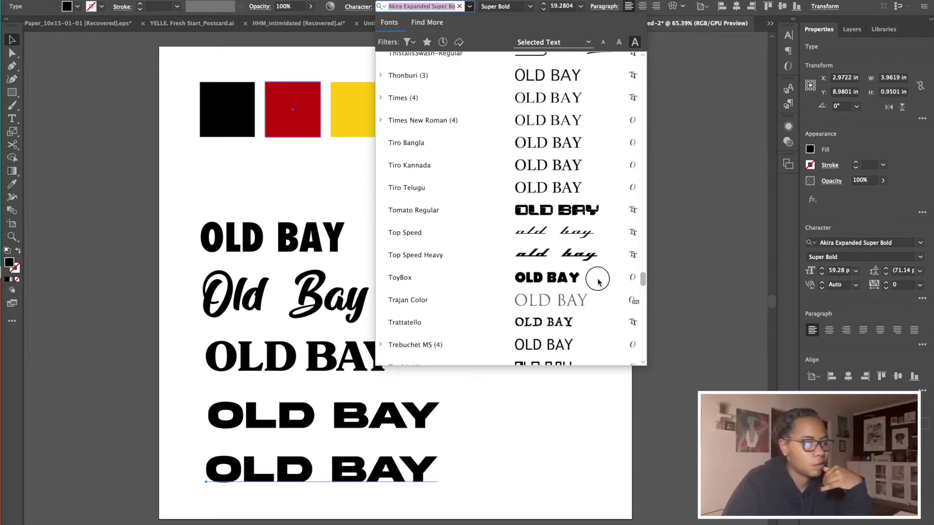
{"action": "scroll", "coordinate": [598, 281], "scroll_direction": "down", "scroll_amount": 8}
{"action": "scroll", "coordinate": [595, 292], "scroll_direction": "down", "scroll_amount": 15}
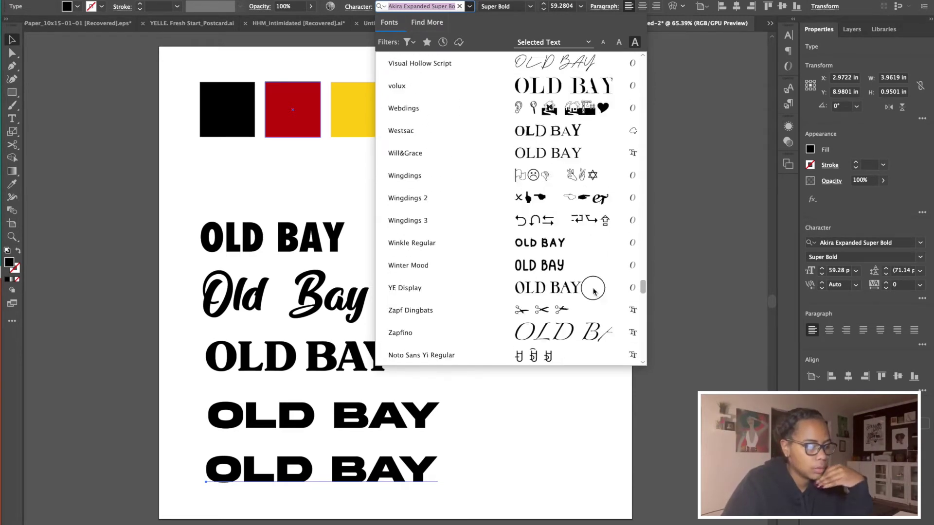
{"action": "scroll", "coordinate": [591, 307], "scroll_direction": "down", "scroll_amount": 15}
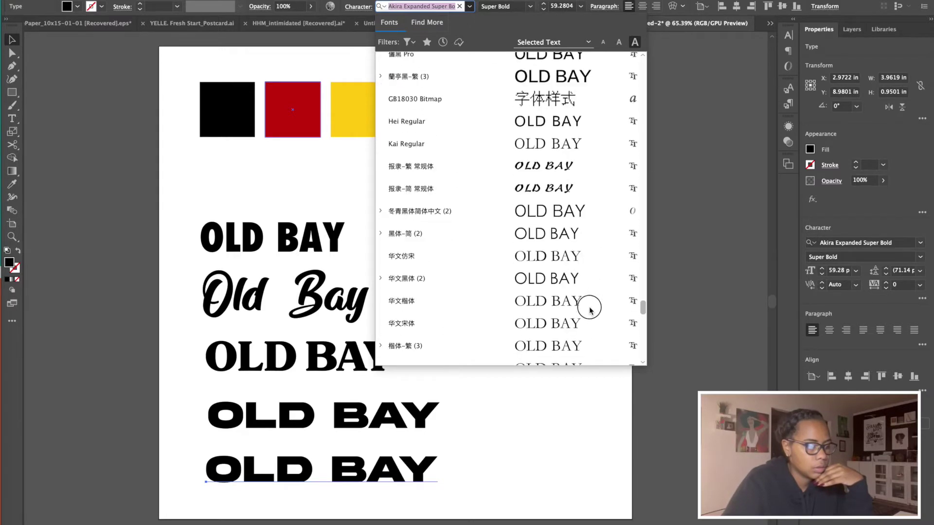
{"action": "scroll", "coordinate": [591, 312], "scroll_direction": "down", "scroll_amount": 15}
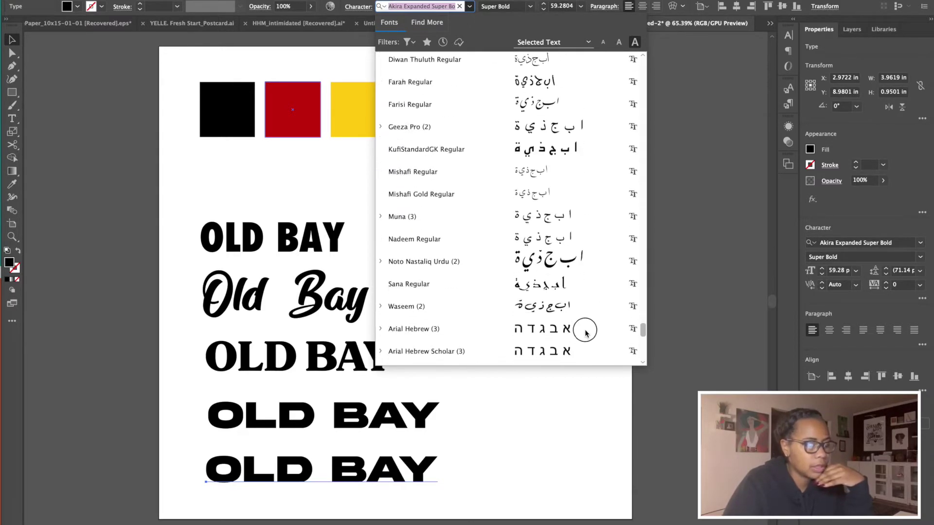
{"action": "scroll", "coordinate": [596, 233], "scroll_direction": "up", "scroll_amount": 15}
{"action": "scroll", "coordinate": [596, 199], "scroll_direction": "down", "scroll_amount": 10}
{"action": "scroll", "coordinate": [595, 206], "scroll_direction": "up", "scroll_amount": 1}
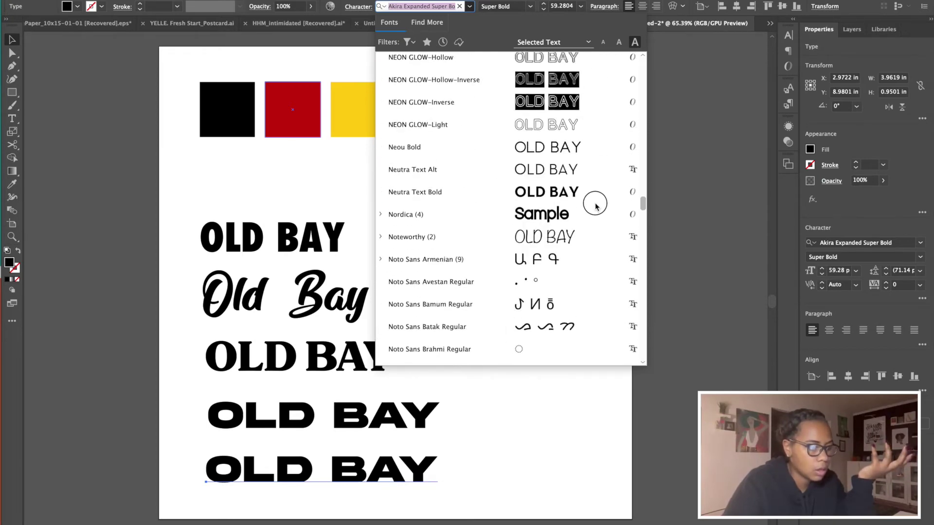
{"action": "scroll", "coordinate": [596, 202], "scroll_direction": "up", "scroll_amount": 8}
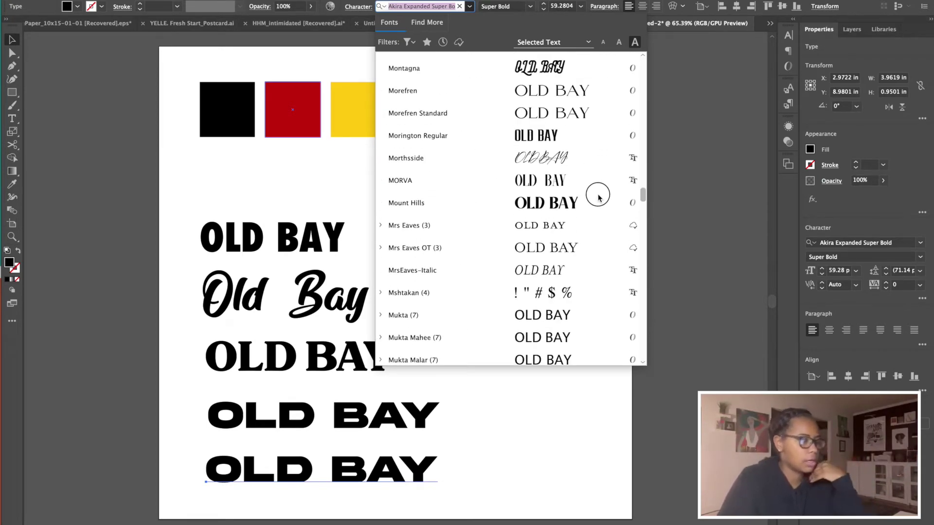
{"action": "left_click", "coordinate": [571, 205]}
{"action": "left_click", "coordinate": [585, 440]}
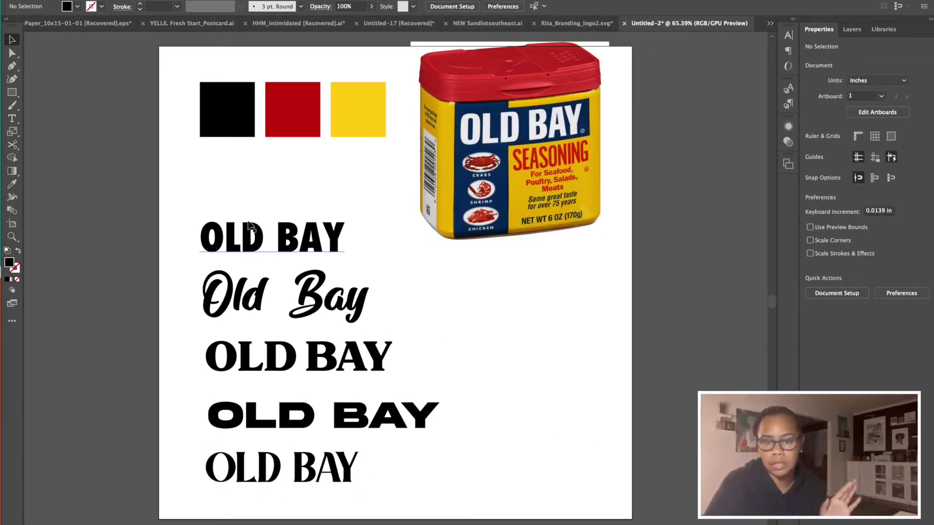
Step: Delete the condensed first OLD BAY line and move the Notulen Serif line into its place above the script line
{"action": "left_click", "coordinate": [258, 234]}
{"action": "key", "text": "Delete"}
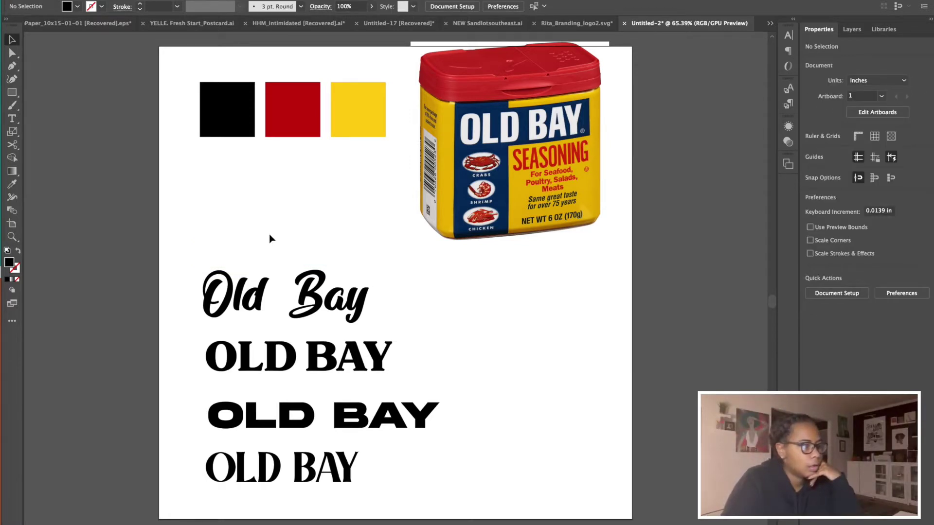
{"action": "left_click_drag", "start_coordinate": [358, 304], "coordinate": [359, 296]}
{"action": "left_click_drag", "start_coordinate": [341, 340], "coordinate": [347, 205]}
Step: Move the Akira Expanded line up and right, and reposition the Mount Hills line below it with more space
{"action": "left_click_drag", "start_coordinate": [344, 429], "coordinate": [372, 389]}
{"action": "left_click_drag", "start_coordinate": [321, 469], "coordinate": [350, 425]}
{"action": "left_click_drag", "start_coordinate": [383, 390], "coordinate": [444, 388]}
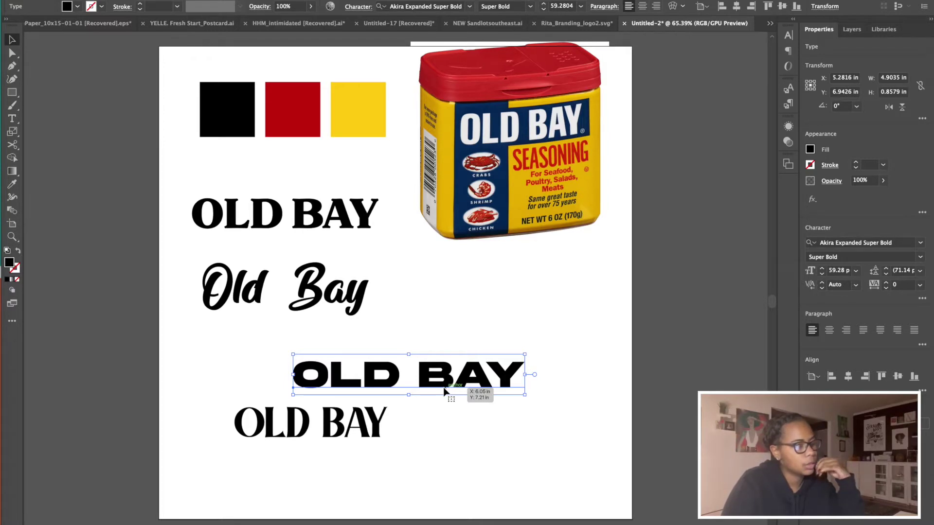
{"action": "left_click", "coordinate": [354, 438]}
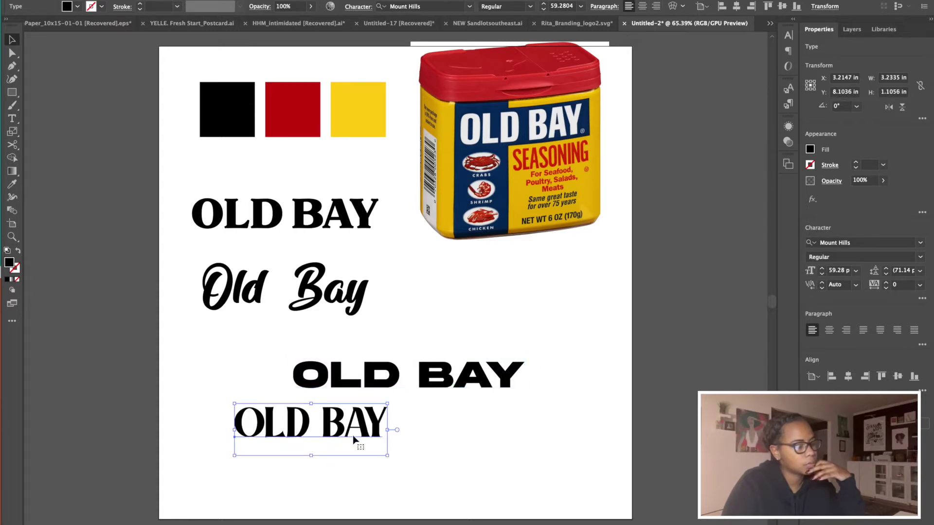
{"action": "left_click_drag", "start_coordinate": [354, 442], "coordinate": [347, 452]}
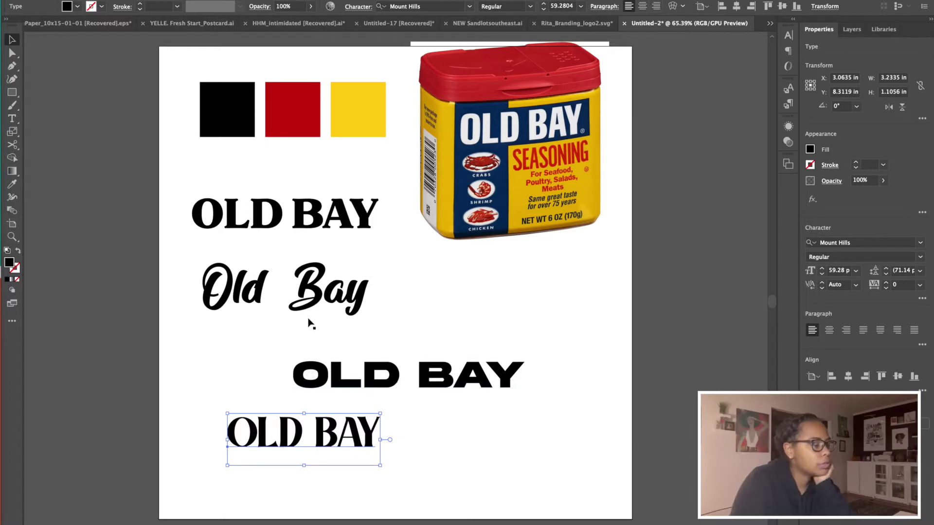
Step: Delete the Notulen Serif OLD BAY line above the script line
{"action": "left_click", "coordinate": [347, 224]}
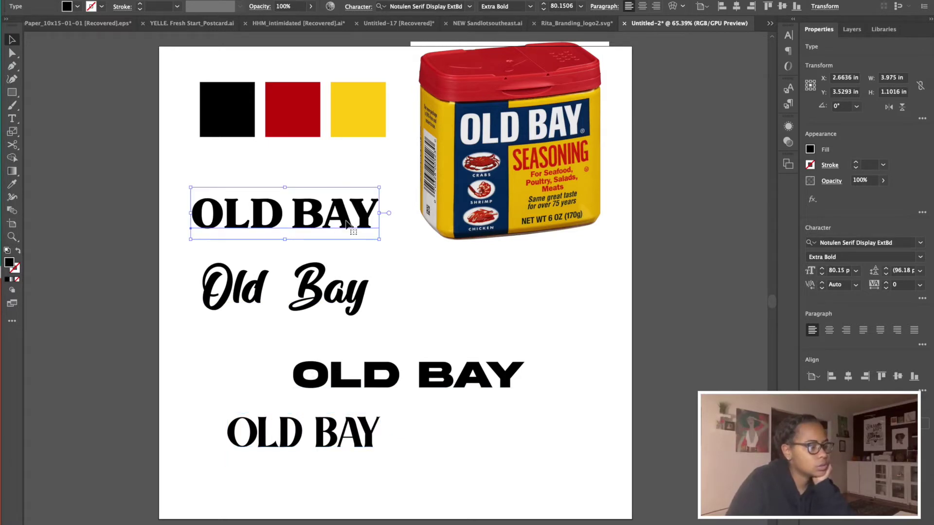
{"action": "key", "text": "Delete"}
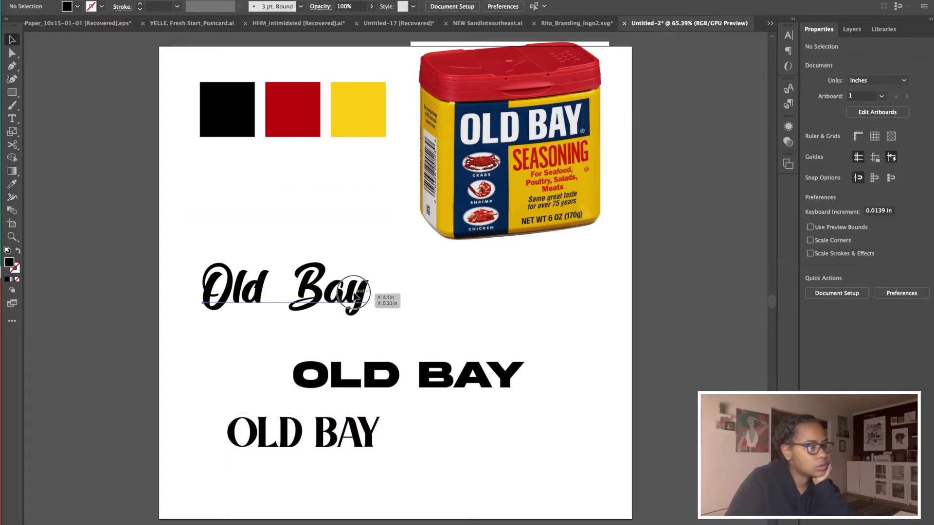
{"action": "left_click", "coordinate": [354, 294]}
{"action": "left_click", "coordinate": [316, 435]}
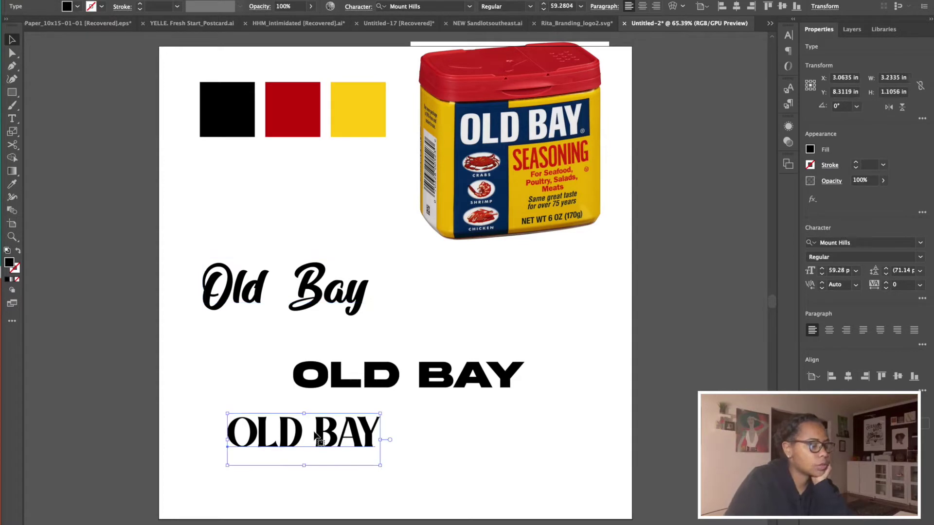
Step: Try deleting the Akira Expanded line and moving the Mount Hills line up beneath the script, and undo both edits
{"action": "left_click", "coordinate": [393, 369]}
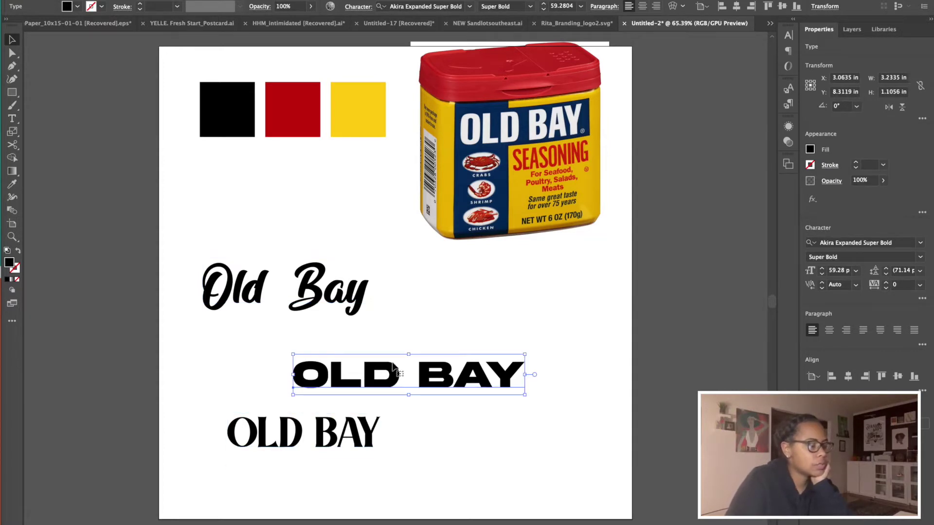
{"action": "key", "text": "Delete"}
{"action": "left_click_drag", "start_coordinate": [360, 405], "coordinate": [418, 322]}
{"action": "left_click_drag", "start_coordinate": [480, 396], "coordinate": [258, 280]}
{"action": "left_click", "coordinate": [579, 367]}
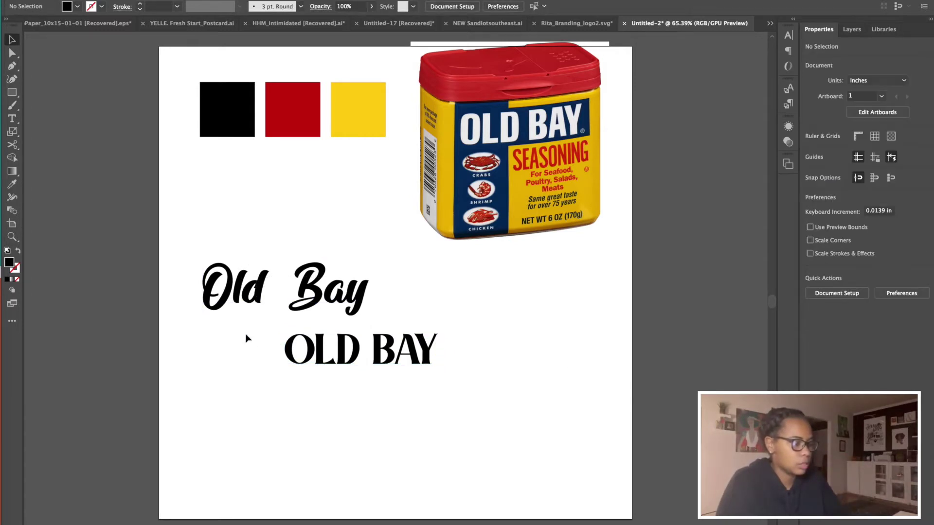
{"action": "left_click", "coordinate": [340, 368]}
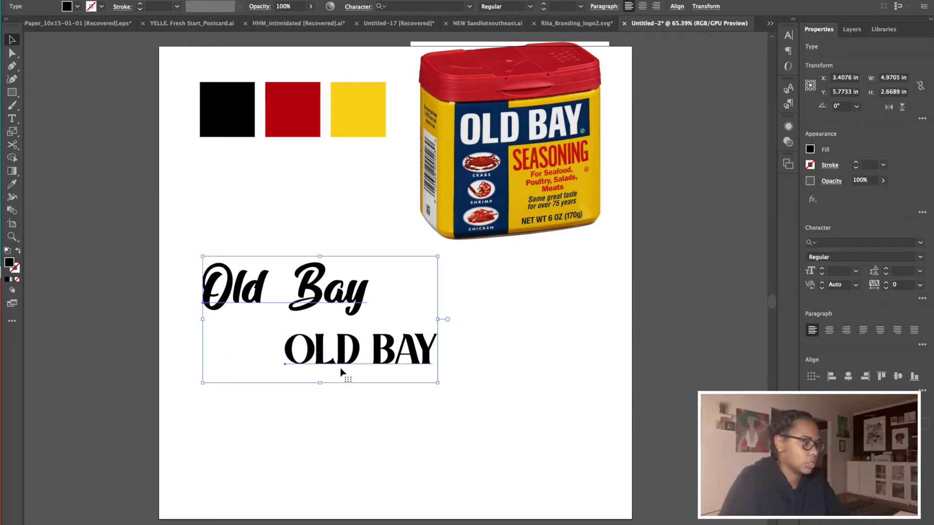
{"action": "key", "text": "ctrl+z"}
{"action": "key", "text": "ctrl+z"}
Step: Move the Akira Expanded line off the artboard's left edge and shift the script Old Bay line slightly down and right
{"action": "left_click_drag", "start_coordinate": [371, 379], "coordinate": [51, 295]}
{"action": "left_click_drag", "start_coordinate": [169, 301], "coordinate": [125, 269]}
{"action": "double_click", "coordinate": [329, 319]}
{"action": "key", "text": "shift+Right"}
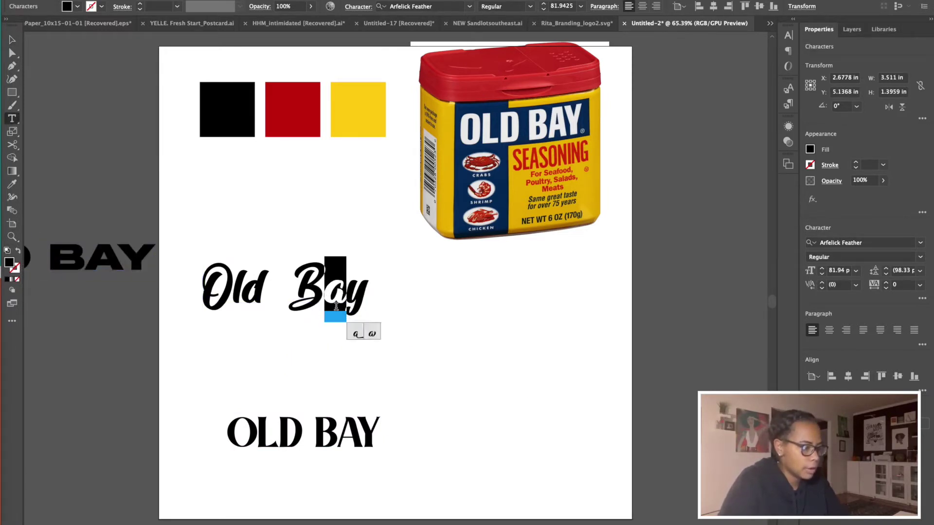
{"action": "left_click", "coordinate": [11, 41]}
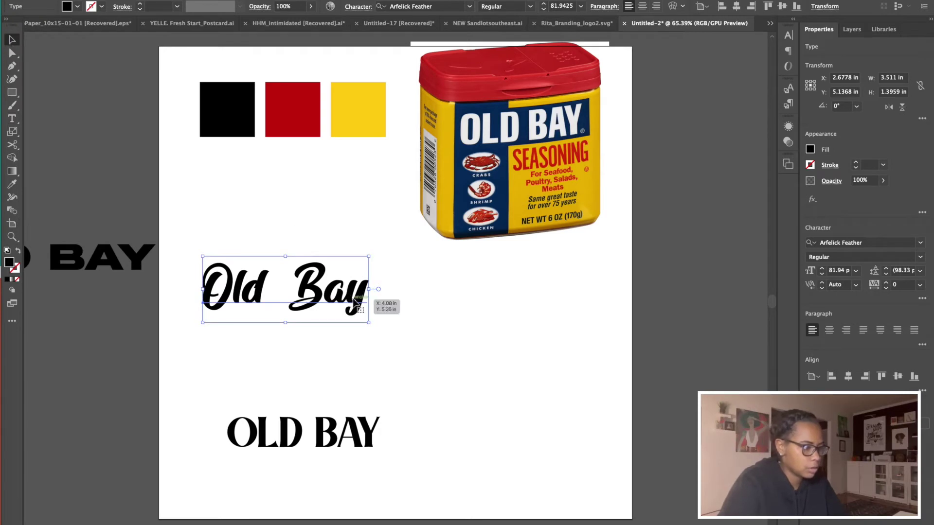
{"action": "mouse_move", "coordinate": [347, 302]}
{"action": "left_mouse_down"}
{"action": "mouse_move", "coordinate": [354, 314]}
{"action": "mouse_move", "coordinate": [335, 305]}
{"action": "left_mouse_up"}
Step: Try the swash alternate glyph on the letter a in the script word Bay
{"action": "key", "text": "t"}
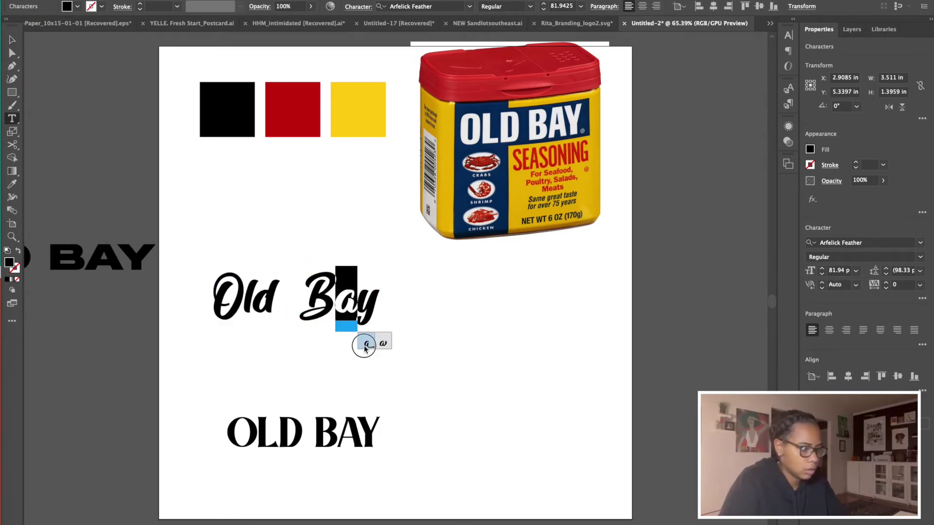
{"action": "left_click", "coordinate": [365, 346]}
{"action": "left_click", "coordinate": [364, 345]}
Step: Compare the alternate glyphs for the letter y in Bay and apply the one with the trailing swash to its right
{"action": "left_click_drag", "start_coordinate": [378, 307], "coordinate": [359, 306]}
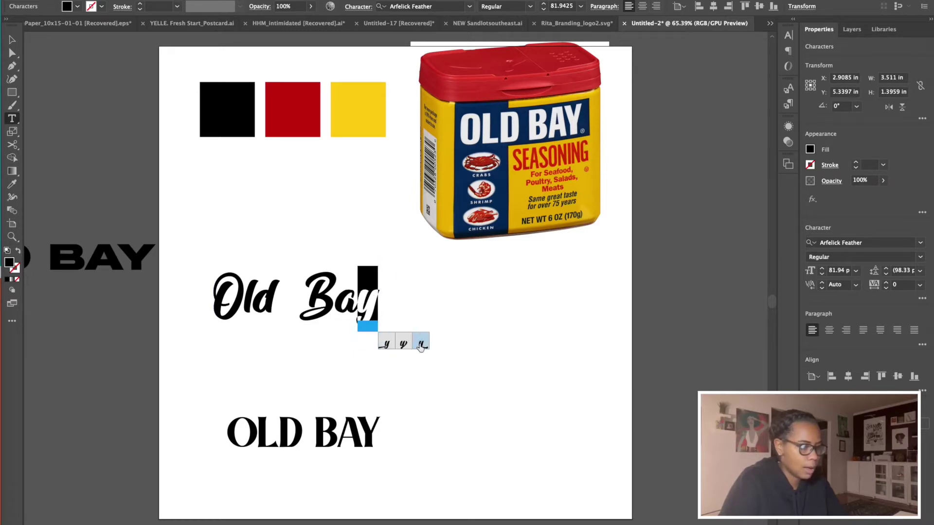
{"action": "left_click", "coordinate": [387, 345]}
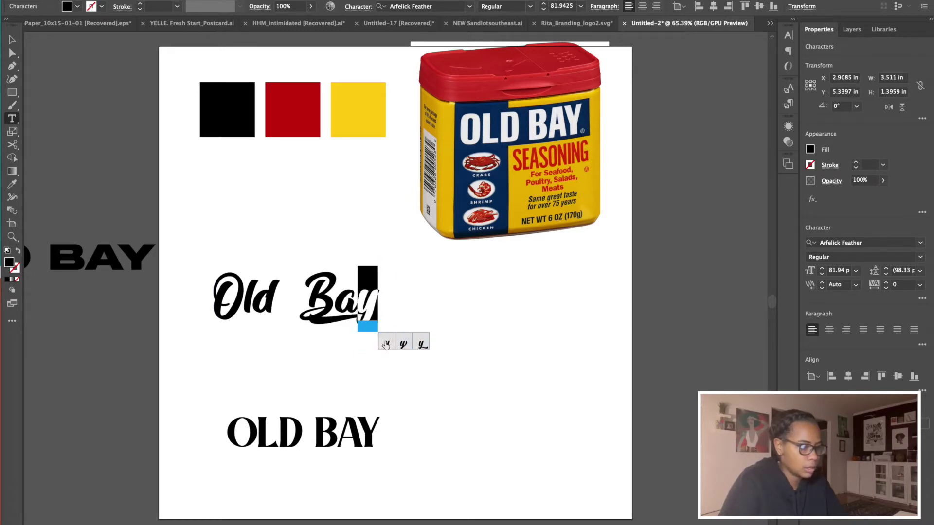
{"action": "left_click", "coordinate": [423, 344]}
{"action": "left_click", "coordinate": [405, 346]}
{"action": "left_click", "coordinate": [386, 344]}
{"action": "left_click", "coordinate": [407, 345]}
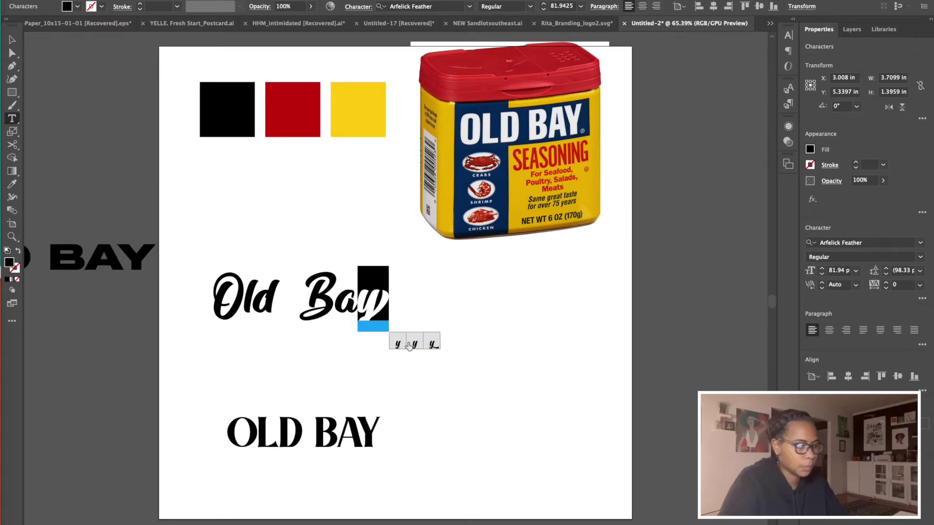
{"action": "left_click", "coordinate": [431, 343]}
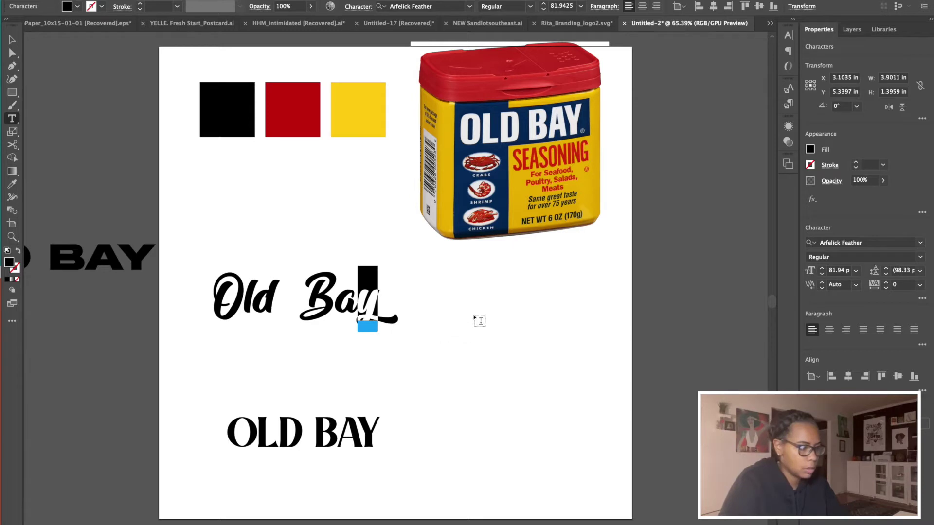
Step: Try the swash alternate glyph on the capital B in Bay and undo it
{"action": "left_click", "coordinate": [374, 291]}
{"action": "left_click_drag", "start_coordinate": [332, 289], "coordinate": [307, 287]}
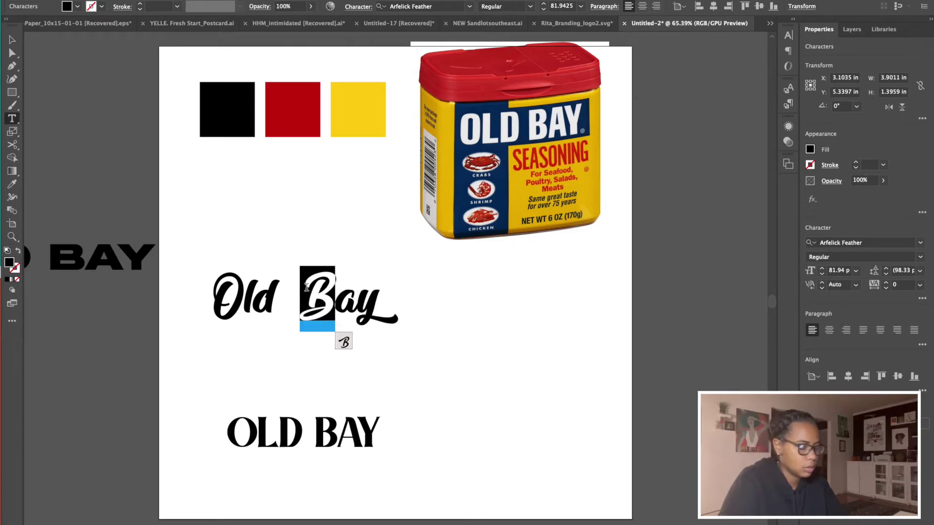
{"action": "left_click", "coordinate": [344, 342]}
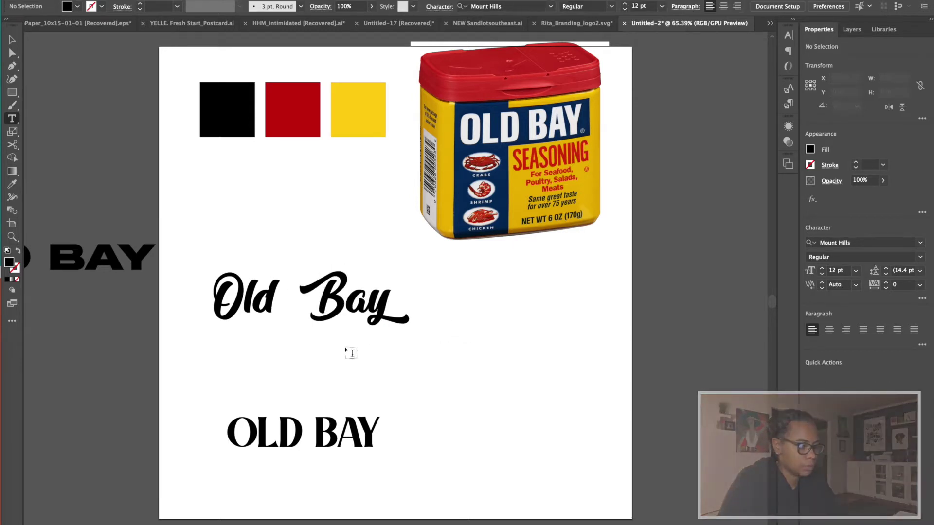
{"action": "key", "text": "ctrl+z"}
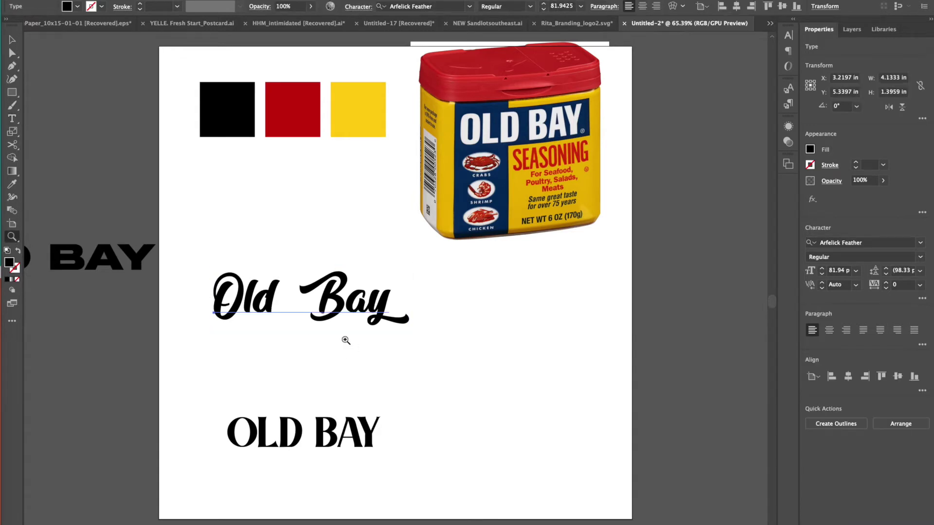
{"action": "key", "text": "ctrl+z"}
Step: Apply the alternate glyph with the leading swash to the capital O in the script word Old
{"action": "left_click", "coordinate": [355, 304]}
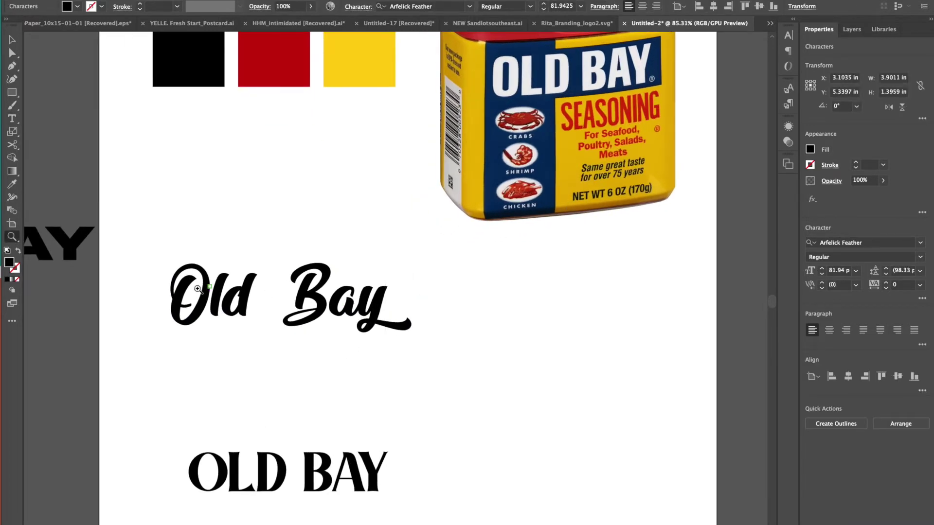
{"action": "key", "text": "v"}
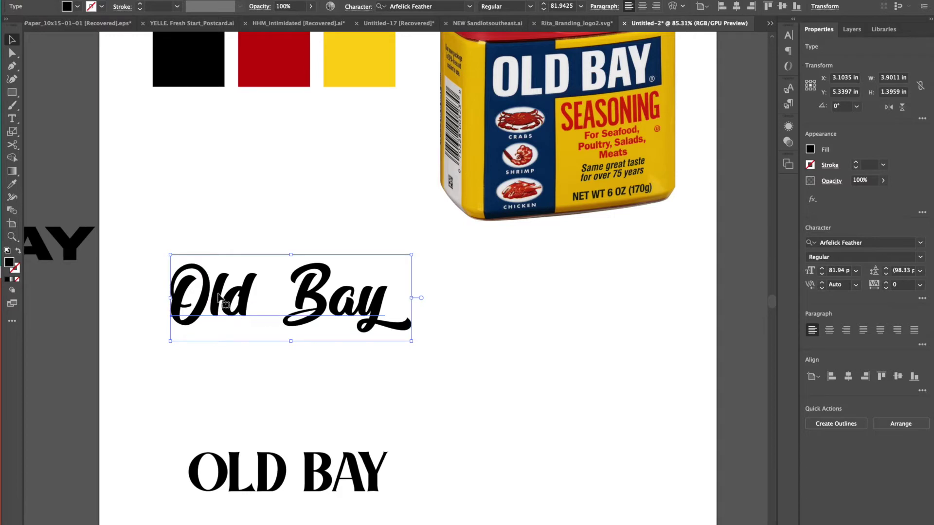
{"action": "key", "text": "t"}
{"action": "left_click_drag", "start_coordinate": [208, 290], "coordinate": [179, 289]}
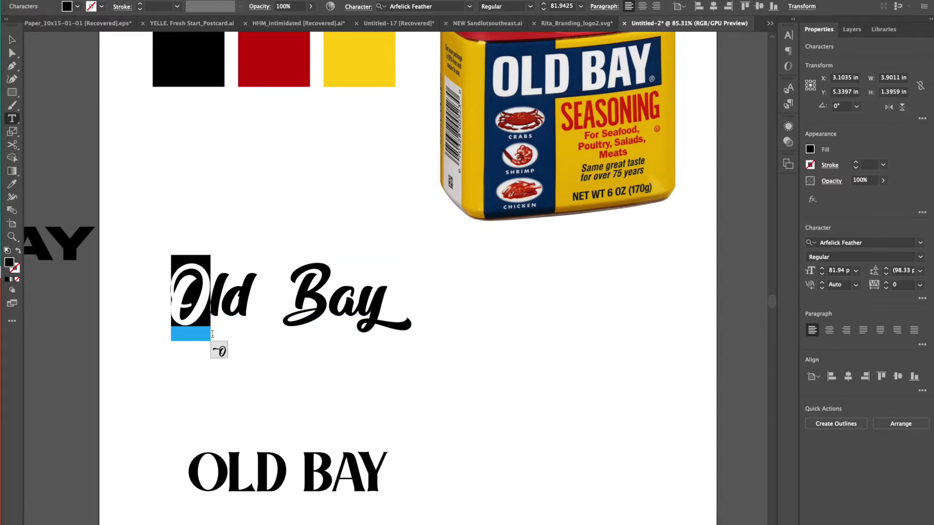
{"action": "left_click", "coordinate": [222, 350]}
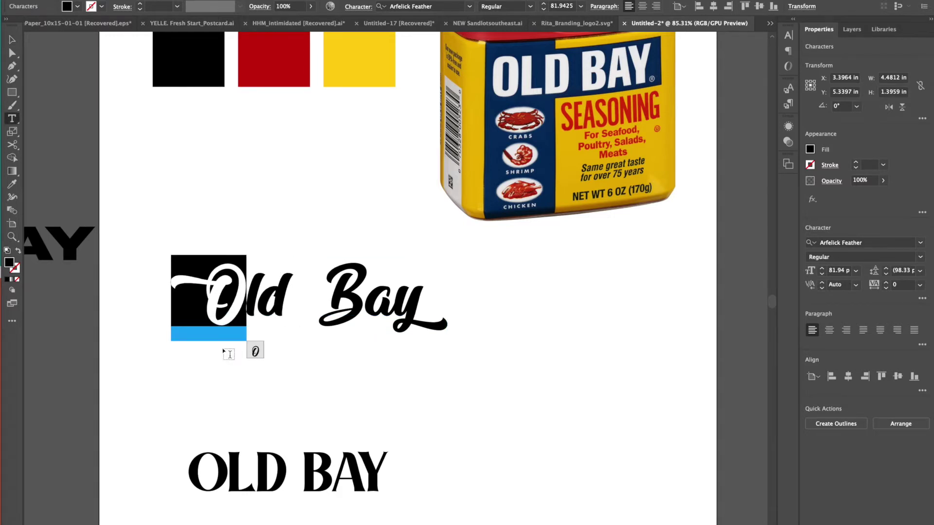
Step: Switch the capital O in Old back to its plain glyph and try an alternate glyph on the letter l
{"action": "left_click", "coordinate": [255, 351]}
{"action": "left_click_drag", "start_coordinate": [223, 297], "coordinate": [211, 296]}
{"action": "left_click", "coordinate": [231, 301]}
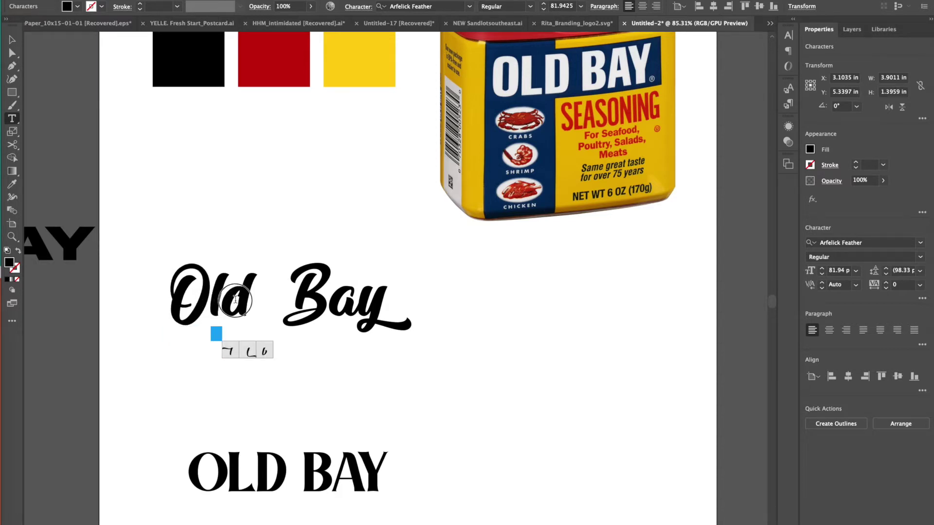
{"action": "left_click_drag", "start_coordinate": [228, 298], "coordinate": [210, 295]}
{"action": "left_click", "coordinate": [263, 354]}
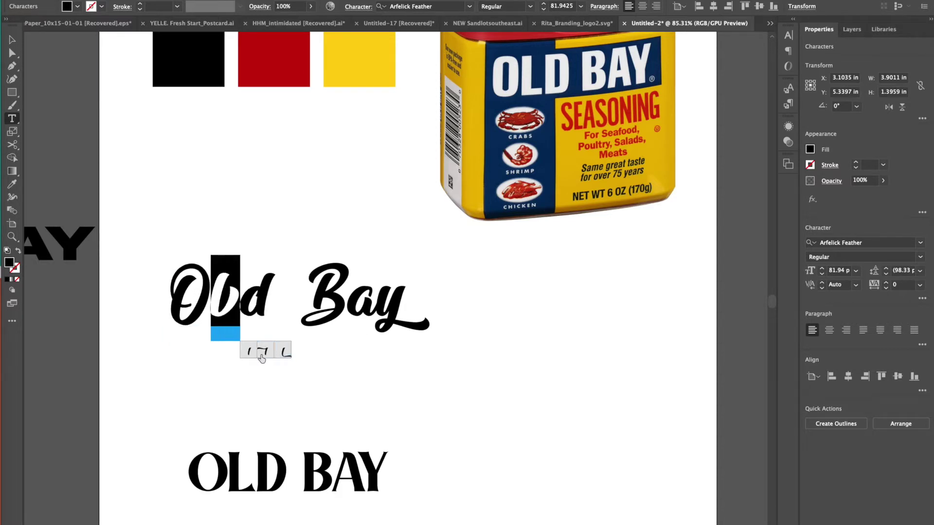
{"action": "left_click", "coordinate": [262, 356]}
Step: Compare the alternate glyphs for the letter d in Old and apply the one with the short looped end stroke
{"action": "left_click", "coordinate": [246, 300]}
{"action": "left_click_drag", "start_coordinate": [246, 300], "coordinate": [231, 302]}
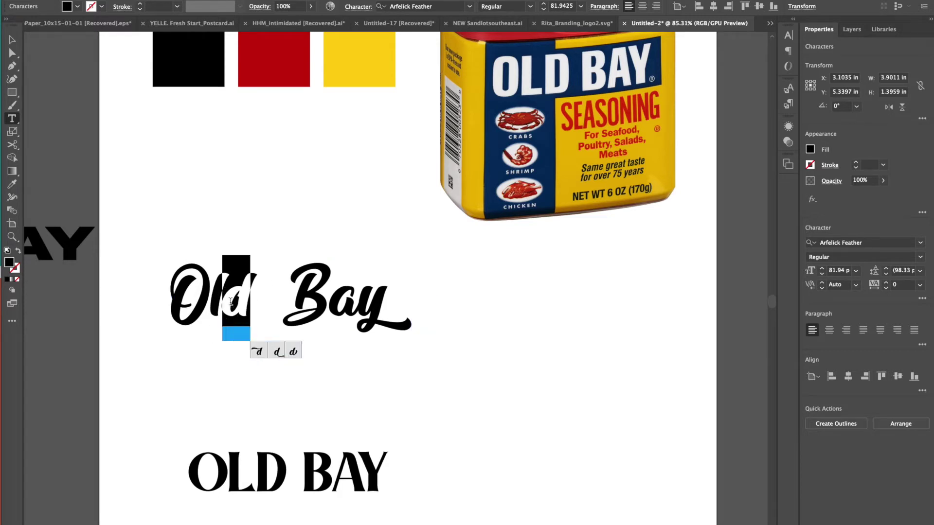
{"action": "left_click", "coordinate": [285, 353]}
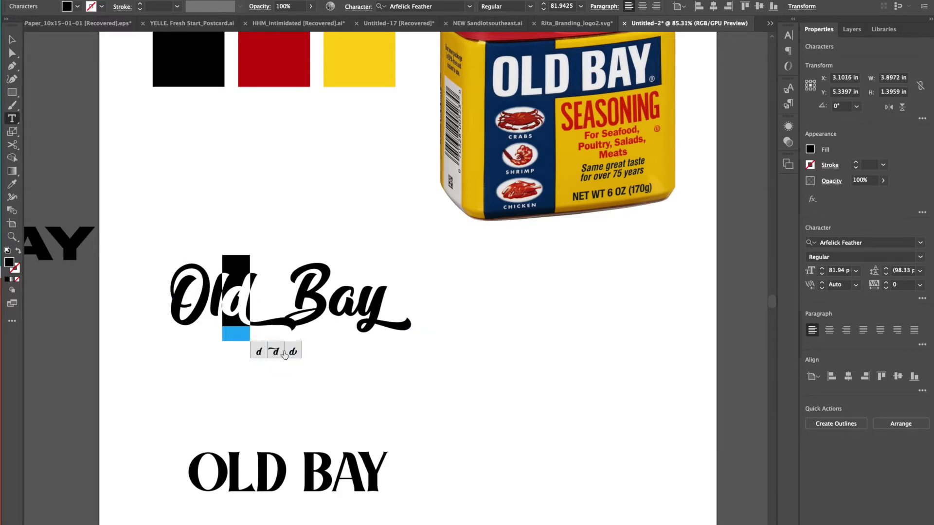
{"action": "left_click", "coordinate": [286, 354]}
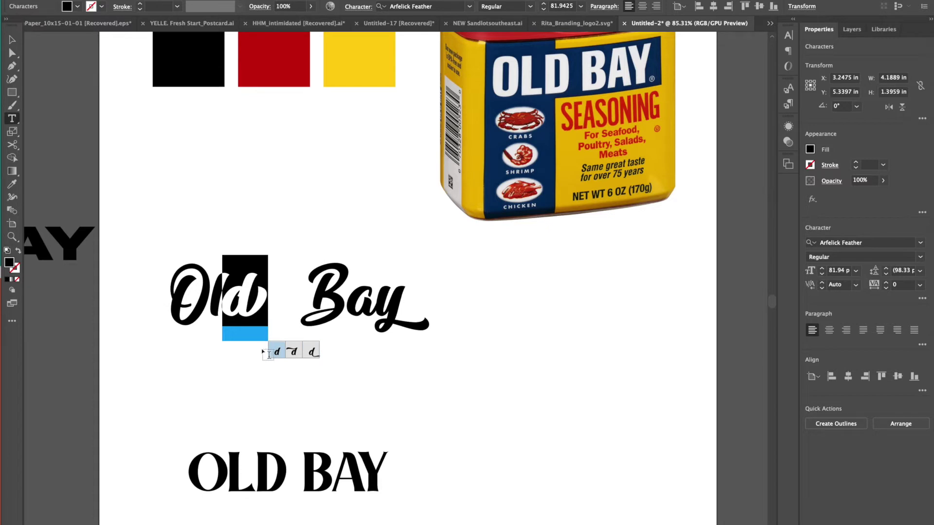
{"action": "left_click", "coordinate": [275, 353]}
{"action": "left_click", "coordinate": [292, 353]}
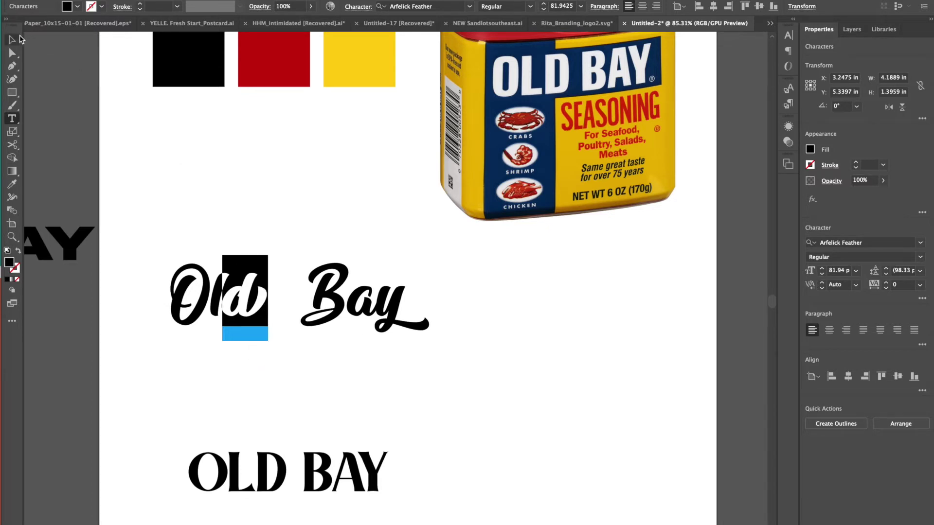
{"action": "left_click", "coordinate": [18, 39]}
{"action": "left_click", "coordinate": [315, 217]}
Step: Clear the artboard by moving the can photo to its right and the color swatches and Old Bay wordmarks to its left
{"action": "key", "text": "ctrl+minus"}
{"action": "key", "text": "ctrl+minus"}
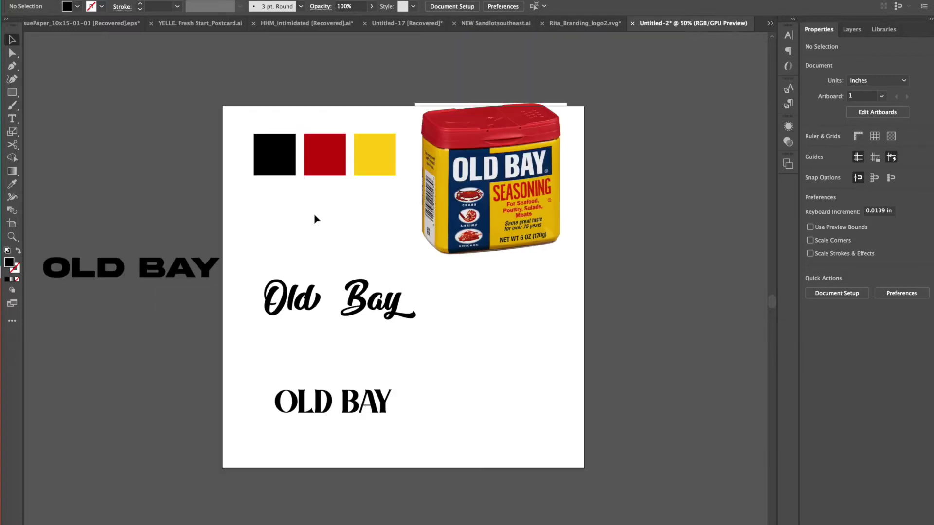
{"action": "left_click_drag", "start_coordinate": [468, 149], "coordinate": [649, 155]}
{"action": "left_click_drag", "start_coordinate": [257, 113], "coordinate": [186, 121]}
{"action": "left_click_drag", "start_coordinate": [197, 267], "coordinate": [190, 267]}
{"action": "left_click_drag", "start_coordinate": [263, 263], "coordinate": [408, 424]}
{"action": "left_click_drag", "start_coordinate": [383, 390], "coordinate": [171, 443]}
{"action": "left_click", "coordinate": [292, 341]}
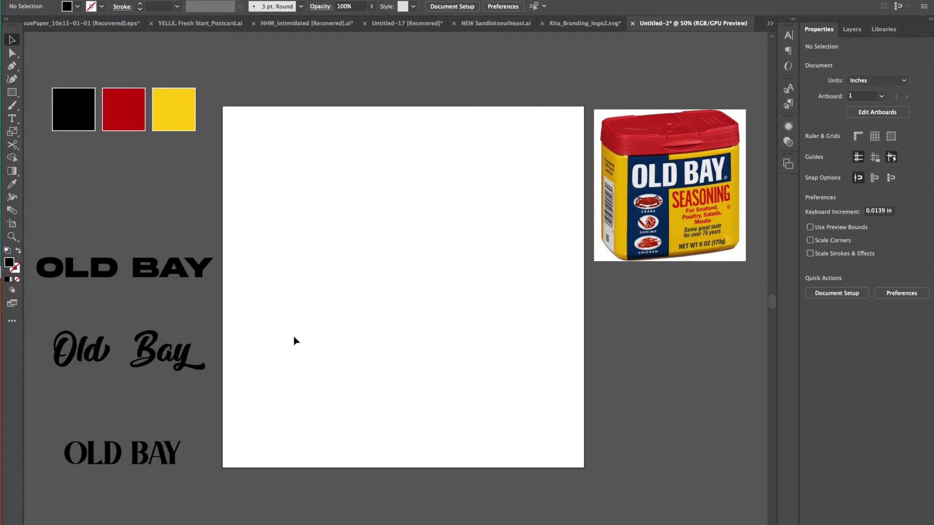
Step: Draw a black rectangle about 7.27 in wide and 8.45 in high on the empty artboard
{"action": "left_click", "coordinate": [12, 92]}
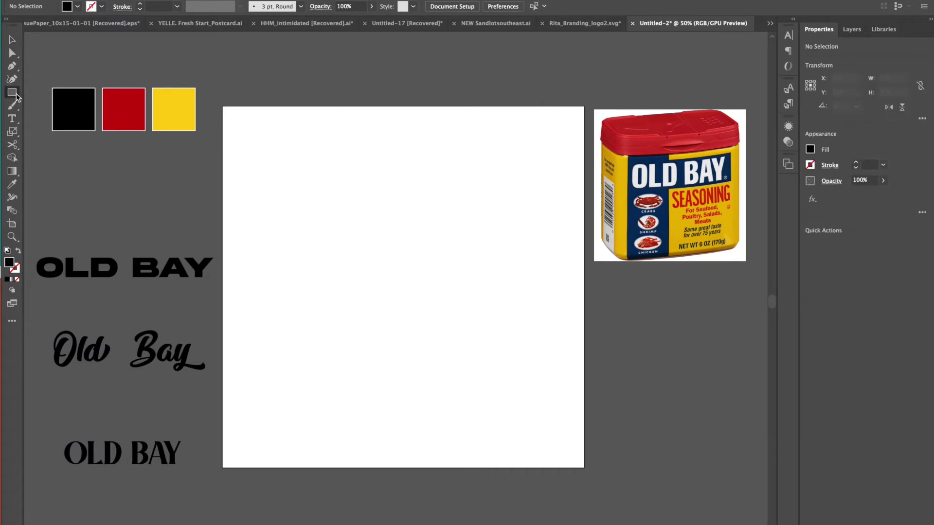
{"action": "left_click_drag", "start_coordinate": [251, 136], "coordinate": [513, 442]}
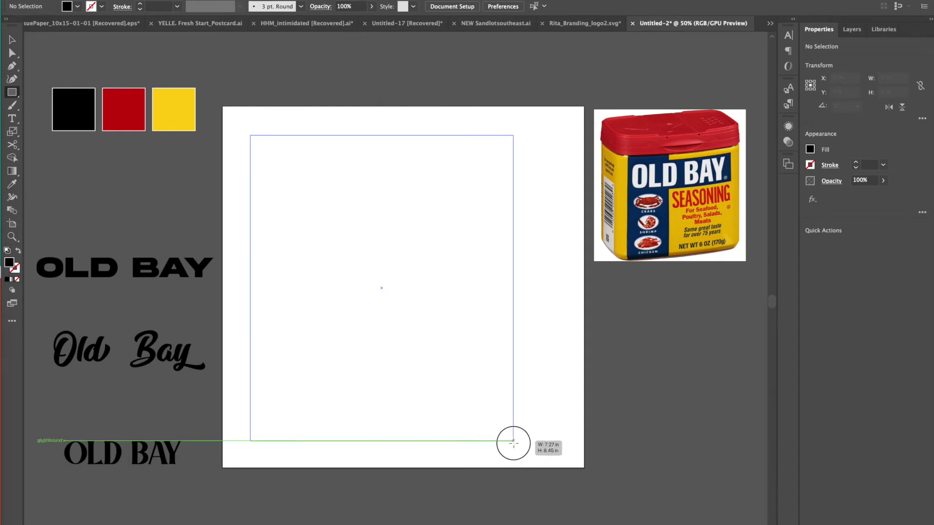
{"action": "left_click_drag", "start_coordinate": [513, 443], "coordinate": [514, 443]}
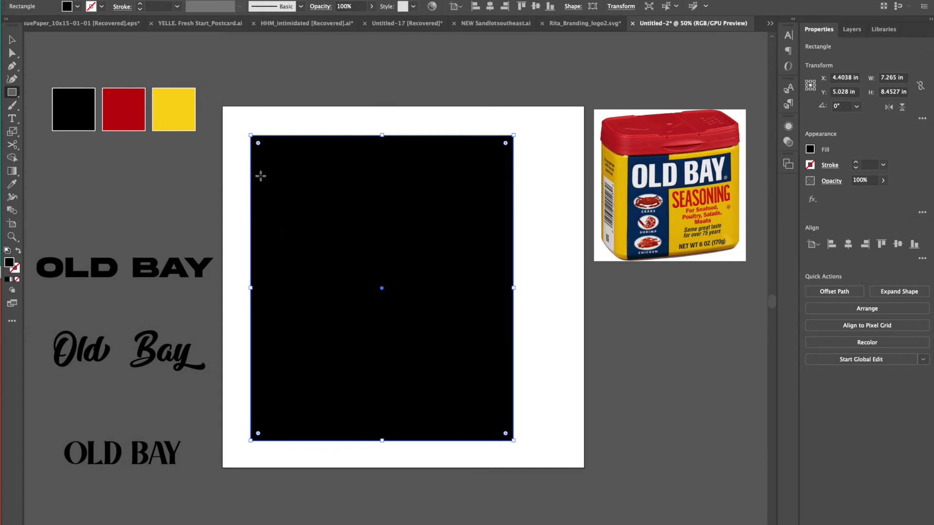
{"action": "left_click", "coordinate": [13, 43]}
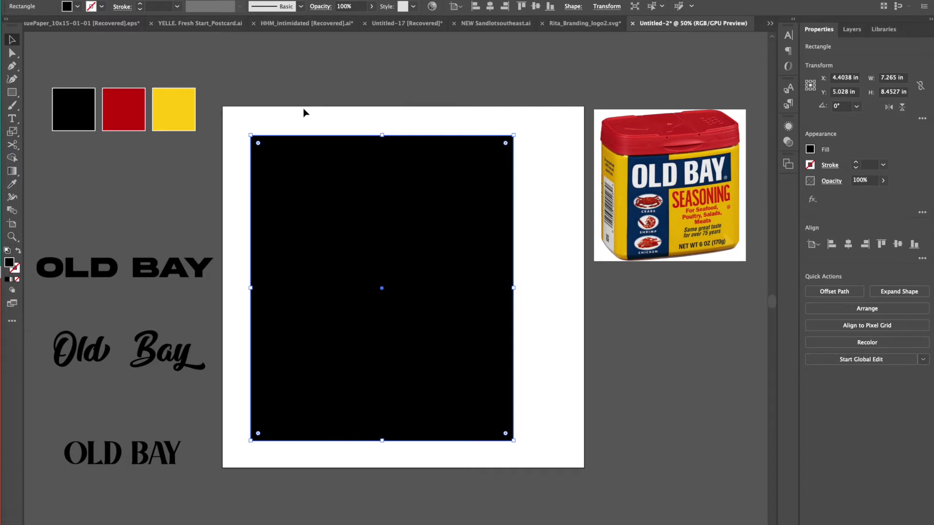
{"action": "left_click", "coordinate": [310, 124]}
{"action": "left_click", "coordinate": [323, 171]}
Step: Duplicate the yellow swatch and place the copy directly below the red swatch
{"action": "left_click", "coordinate": [157, 120]}
{"action": "key", "text": "ctrl+c"}
{"action": "key", "text": "ctrl+v"}
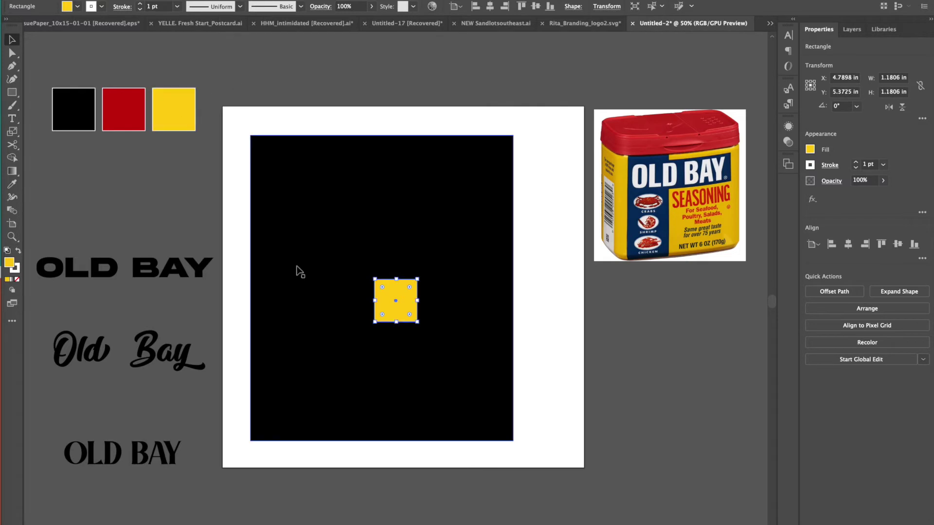
{"action": "left_click_drag", "start_coordinate": [392, 291], "coordinate": [120, 148]}
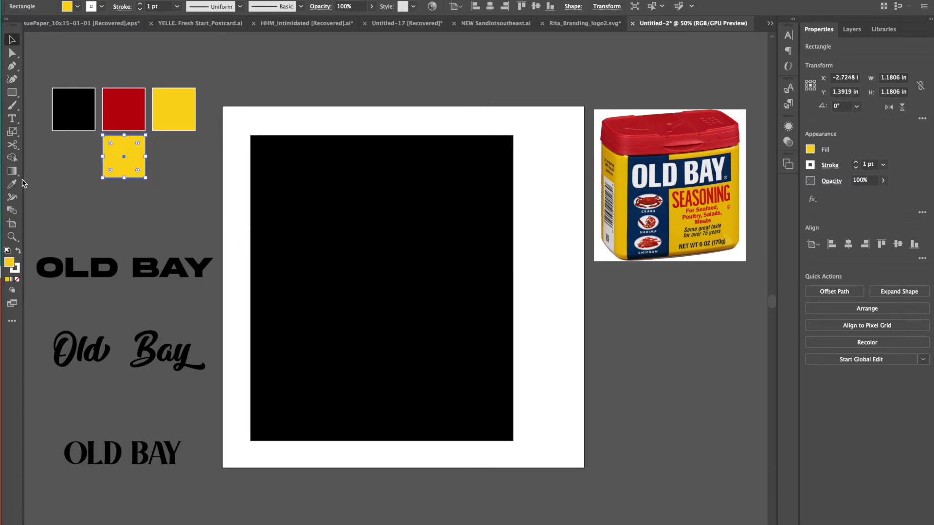
Step: Change the fill of the duplicated yellow swatch to a light sandy tan
{"action": "double_click", "coordinate": [9, 264]}
{"action": "mouse_move", "coordinate": [210, 358]}
{"action": "left_mouse_down"}
{"action": "mouse_move", "coordinate": [112, 356]}
{"action": "mouse_move", "coordinate": [113, 384]}
{"action": "mouse_move", "coordinate": [97, 354]}
{"action": "mouse_move", "coordinate": [119, 347]}
{"action": "left_mouse_up"}
{"action": "left_click_drag", "start_coordinate": [252, 466], "coordinate": [250, 474]}
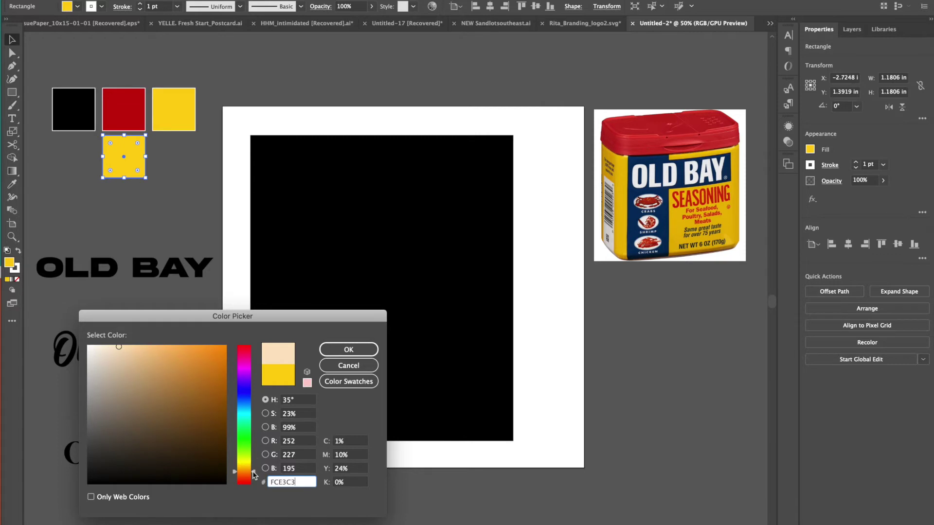
{"action": "left_click", "coordinate": [243, 468]}
{"action": "left_click_drag", "start_coordinate": [243, 467], "coordinate": [243, 471]}
{"action": "left_click_drag", "start_coordinate": [132, 350], "coordinate": [131, 361]}
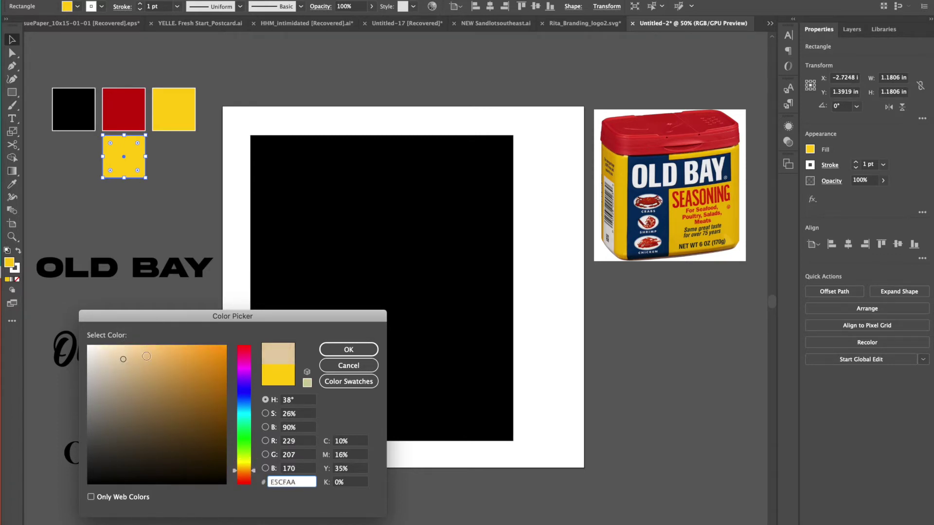
{"action": "left_click", "coordinate": [336, 351]}
{"action": "left_click", "coordinate": [144, 190]}
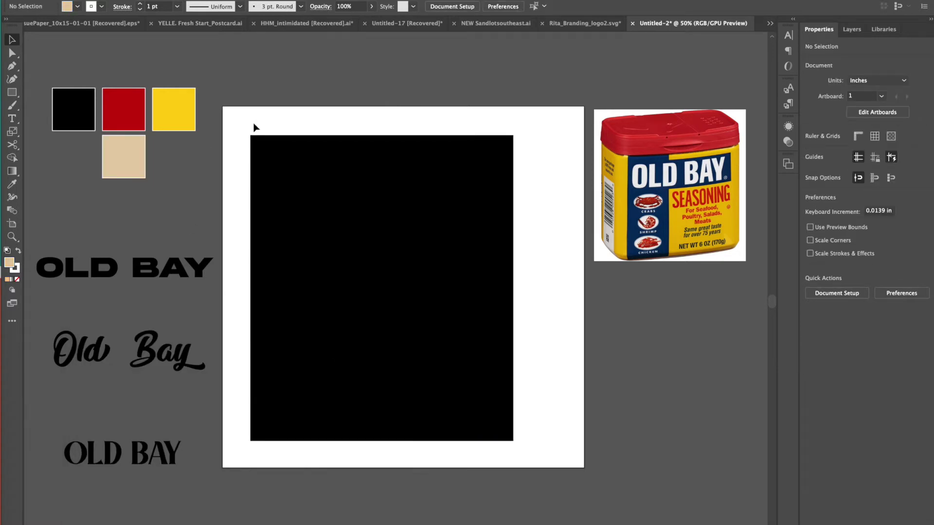
Step: Apply the tan swatch's color to the large black rectangle with the Eyedropper
{"action": "left_click", "coordinate": [331, 204]}
{"action": "left_click", "coordinate": [12, 185]}
{"action": "left_click", "coordinate": [100, 159]}
{"action": "left_click", "coordinate": [137, 161]}
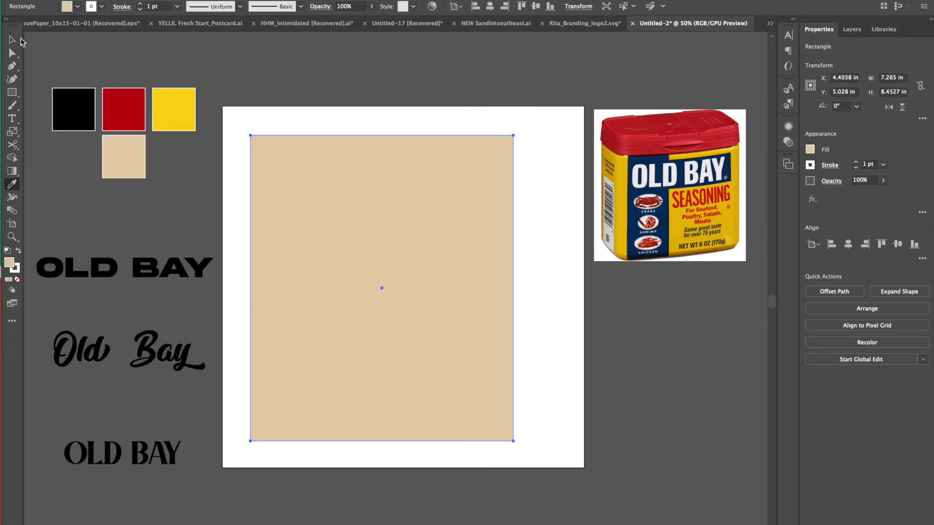
{"action": "left_click", "coordinate": [12, 39]}
{"action": "left_click", "coordinate": [310, 96]}
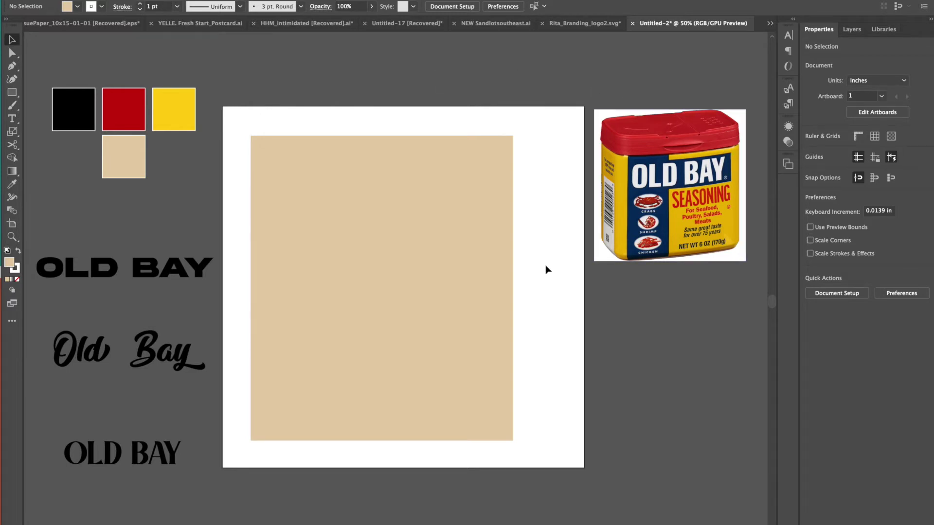
Step: Resize the tan rectangle to about 8.65 in wide and 7.18 in high and center it vertically on the artboard
{"action": "left_click", "coordinate": [494, 284]}
{"action": "left_click_drag", "start_coordinate": [514, 288], "coordinate": [563, 288]}
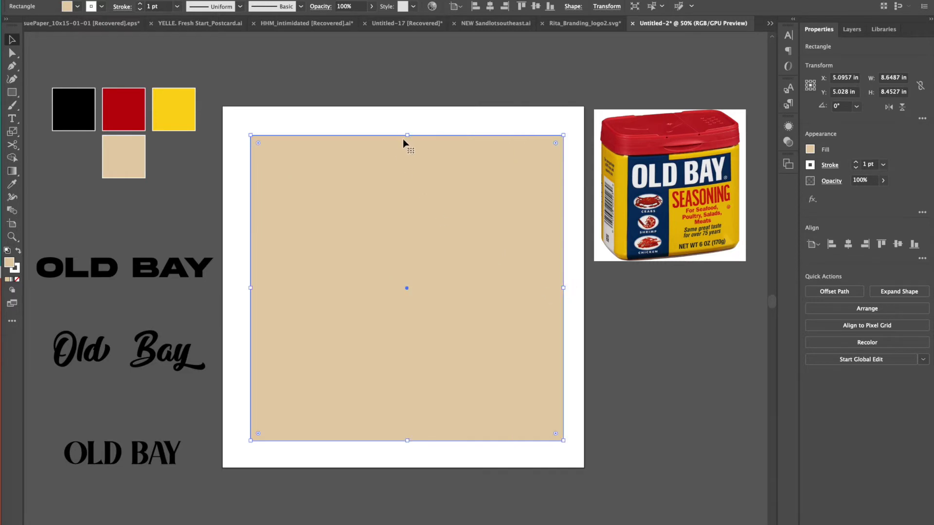
{"action": "left_click_drag", "start_coordinate": [407, 136], "coordinate": [407, 182]}
{"action": "key", "text": "super+shift+a"}
{"action": "left_click_drag", "start_coordinate": [446, 300], "coordinate": [445, 276]}
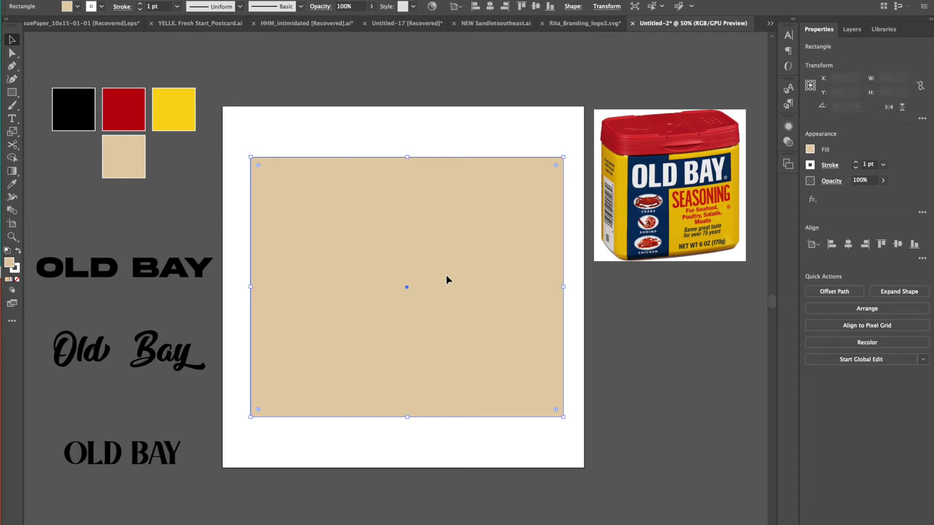
{"action": "left_click", "coordinate": [434, 117]}
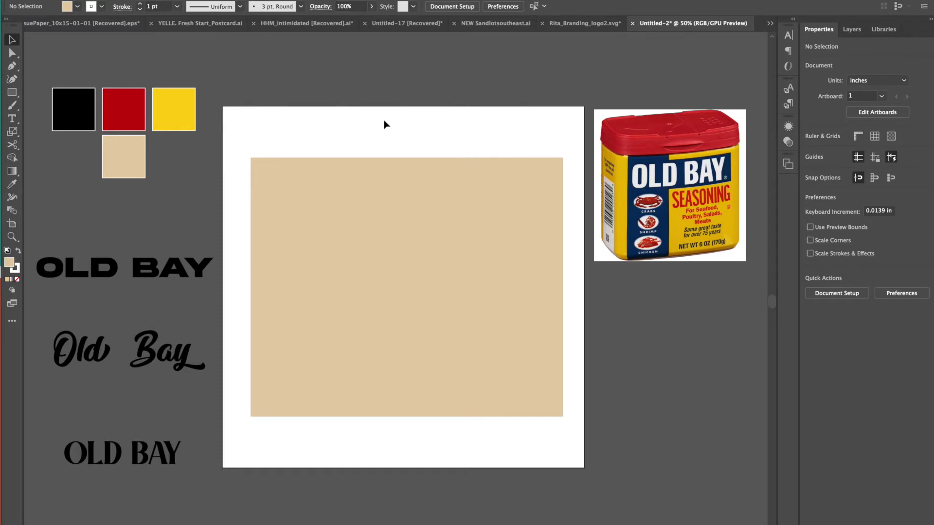
Step: Move the tan rectangle in place onto a new layer above Layer 1 and lock that layer
{"action": "left_click", "coordinate": [427, 186]}
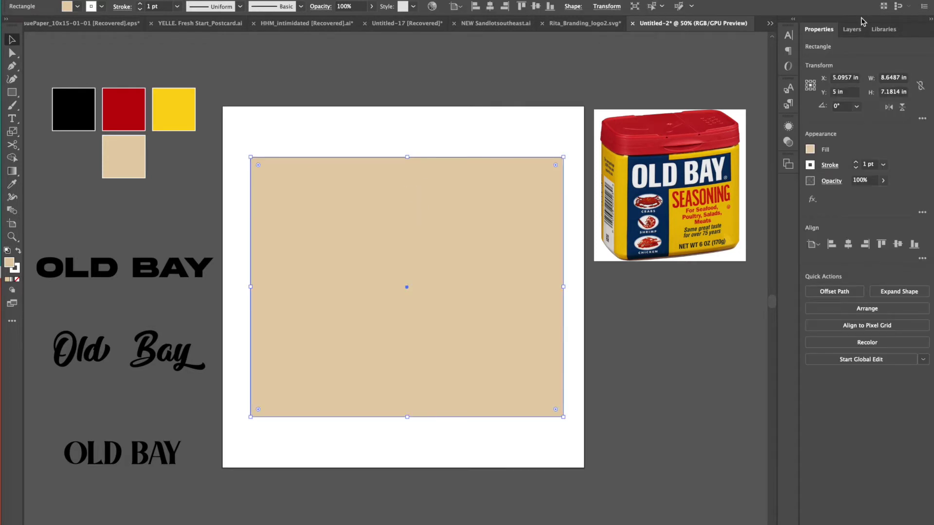
{"action": "left_click", "coordinate": [852, 29]}
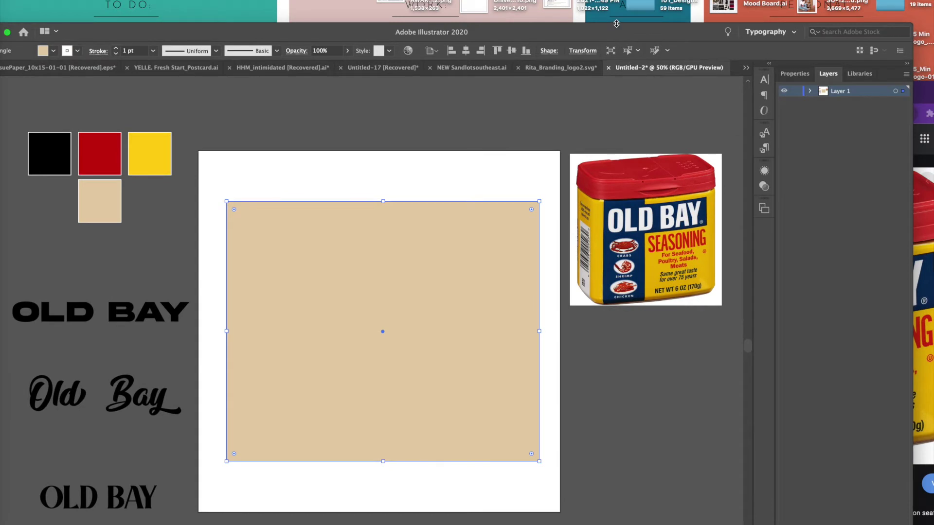
{"action": "left_click_drag", "start_coordinate": [616, 24], "coordinate": [632, 58]}
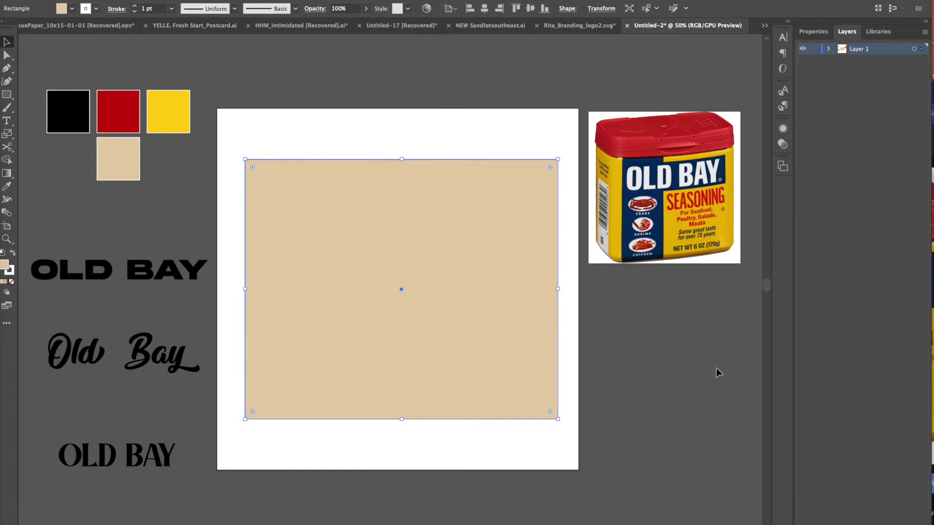
{"action": "key", "text": "super+l"}
{"action": "key", "text": "super+x"}
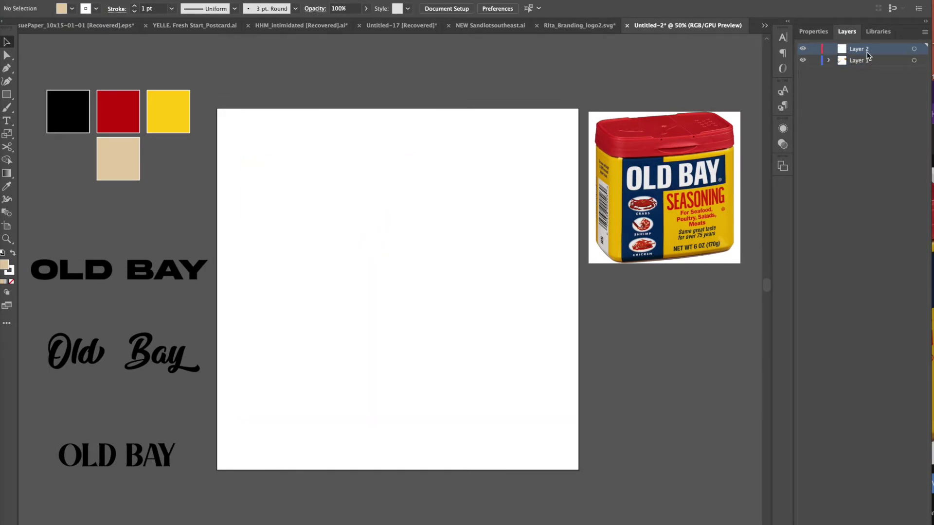
{"action": "key", "text": "super+f"}
{"action": "left_click_drag", "start_coordinate": [441, 284], "coordinate": [453, 286]}
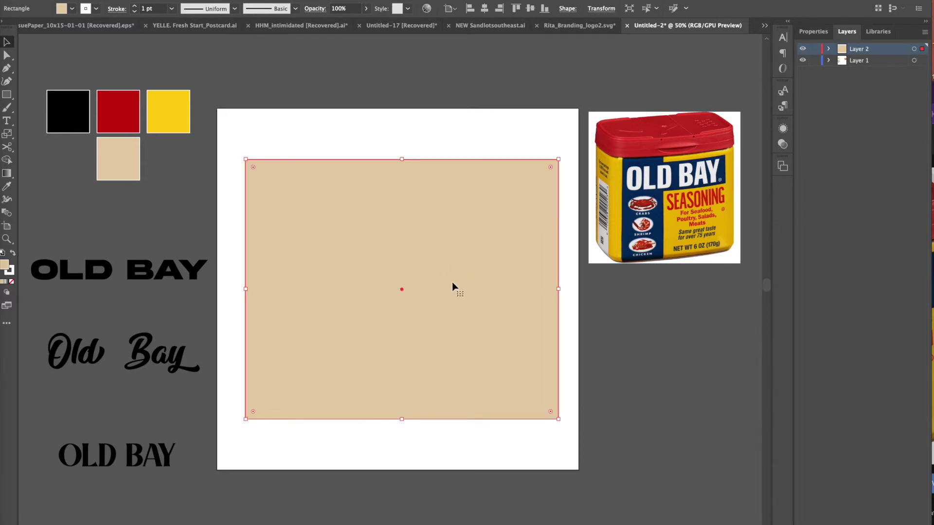
{"action": "left_click", "coordinate": [814, 48]}
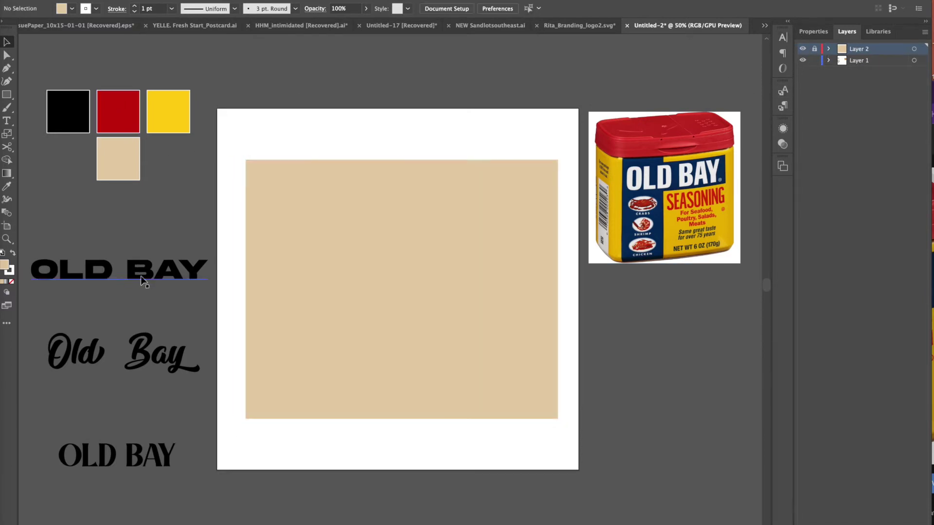
Step: Try moving the wide sans-serif OLD BAY wordmark onto the tan rectangle and undo it
{"action": "left_click_drag", "start_coordinate": [142, 276], "coordinate": [341, 235]}
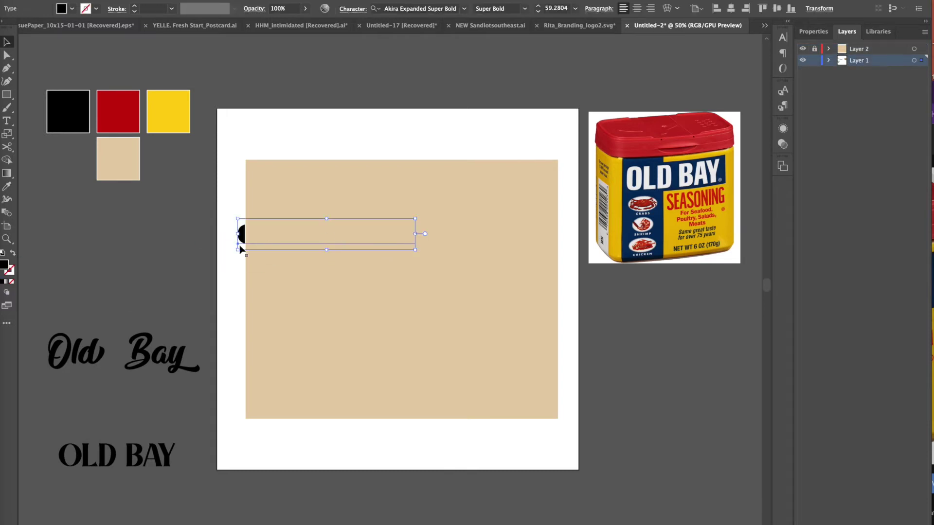
{"action": "key", "text": "ctrl+shift+b"}
{"action": "key", "text": "ctrl+shift+a"}
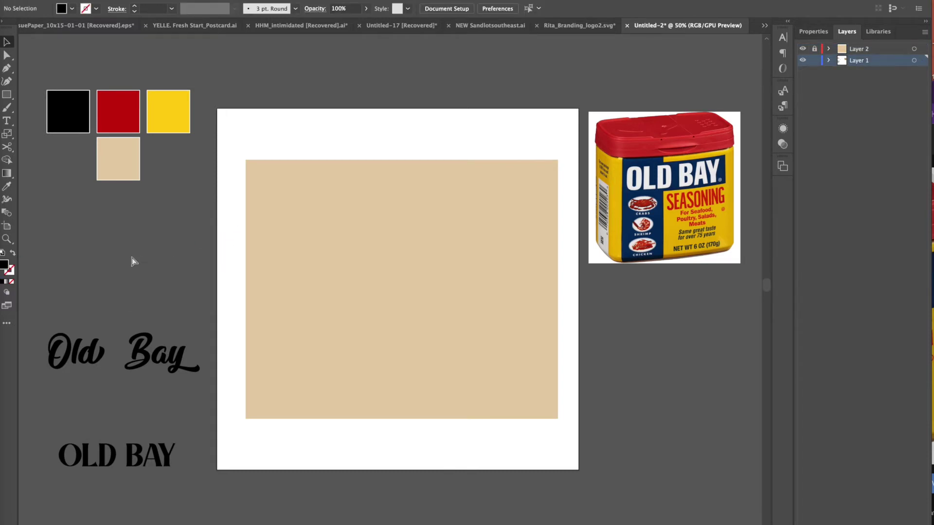
{"action": "key", "text": "ctrl+z"}
{"action": "key", "text": "ctrl+z"}
Step: Unlock Layer 2, transfer the three Old Bay wordmarks to it, and place them to the left of the tan rectangle
{"action": "left_click", "coordinate": [141, 466], "text": "shift"}
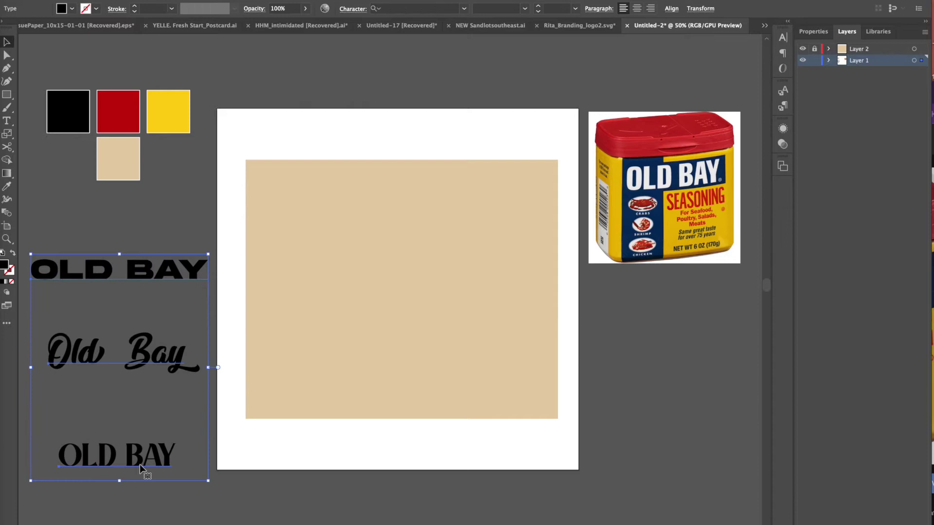
{"action": "key", "text": "Delete"}
{"action": "left_click", "coordinate": [870, 48]}
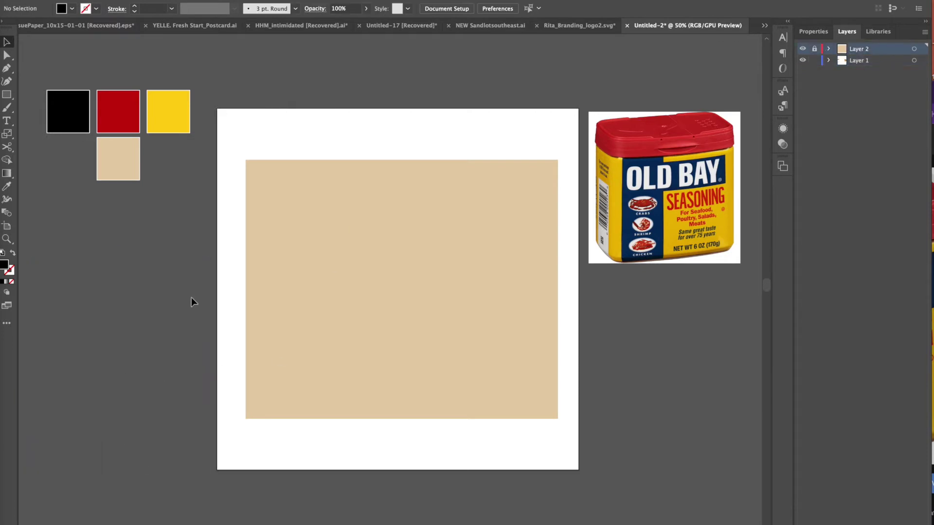
{"action": "key", "text": "ctrl+v"}
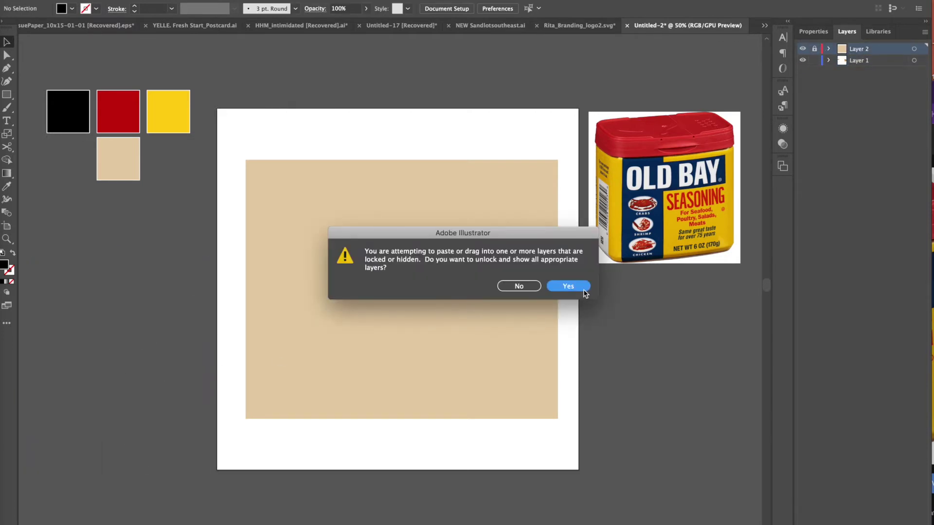
{"action": "left_click", "coordinate": [525, 289]}
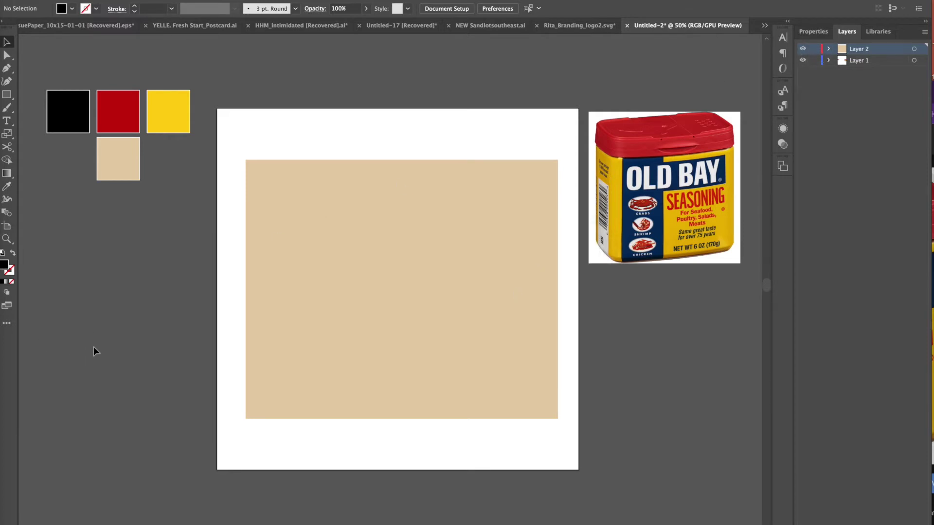
{"action": "key", "text": "ctrl+v"}
{"action": "left_click_drag", "start_coordinate": [386, 275], "coordinate": [111, 355]}
{"action": "left_click", "coordinate": [247, 202]}
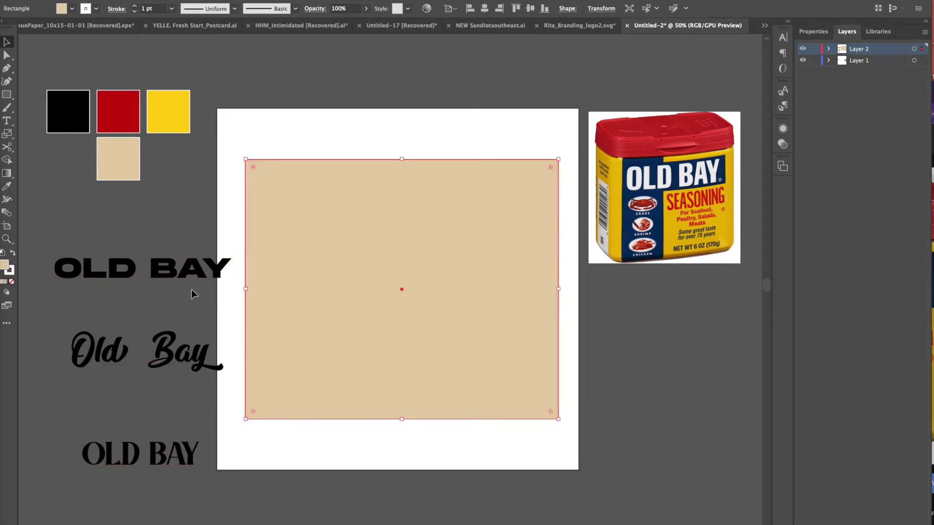
Step: Move the script and wide sans-serif wordmarks farther from the artboard, and enlarge the serif OLD BAY wordmark to about 105 pt
{"action": "left_click_drag", "start_coordinate": [159, 369], "coordinate": [138, 368]}
{"action": "left_click_drag", "start_coordinate": [197, 455], "coordinate": [466, 304]}
{"action": "left_click_drag", "start_coordinate": [412, 224], "coordinate": [437, 224]}
{"action": "left_click_drag", "start_coordinate": [156, 276], "coordinate": [132, 275]}
{"action": "left_click_drag", "start_coordinate": [312, 229], "coordinate": [87, 467]}
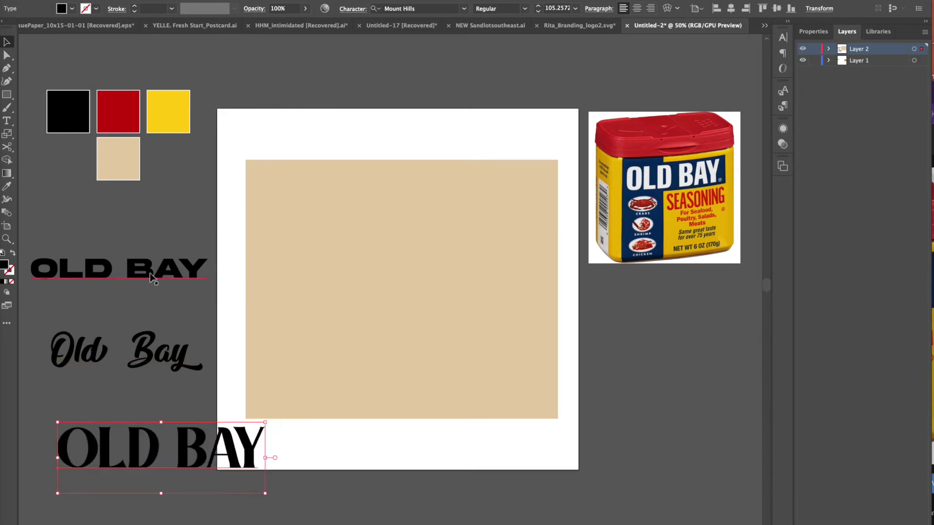
Step: Try the wide sans-serif wordmark on the tan rectangle, return it, and place the serif OLD BAY in the rectangle's upper-left area
{"action": "left_click_drag", "start_coordinate": [148, 273], "coordinate": [381, 201]}
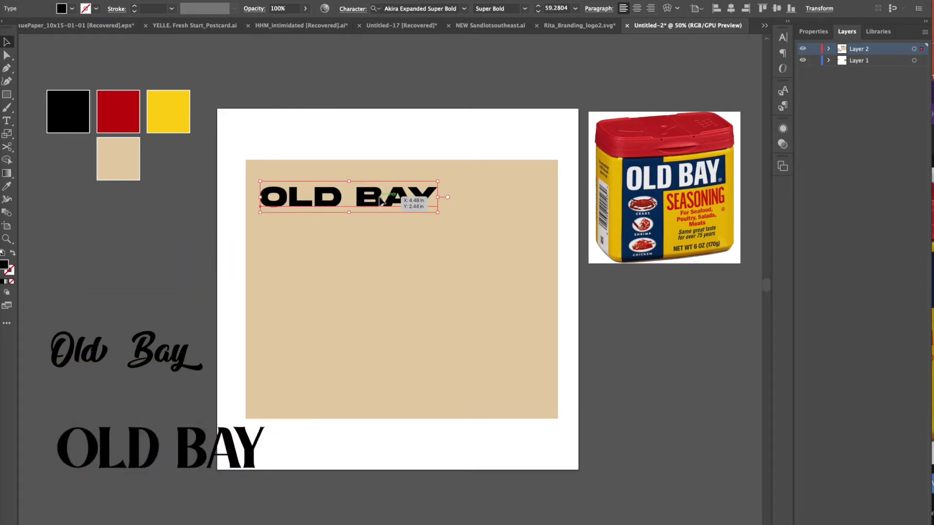
{"action": "left_click_drag", "start_coordinate": [428, 203], "coordinate": [200, 271]}
{"action": "left_click_drag", "start_coordinate": [243, 454], "coordinate": [447, 204]}
Step: Split the serif wordmark into separate OLD and BAY text objects and stack BAY directly beneath OLD
{"action": "double_click", "coordinate": [438, 202]}
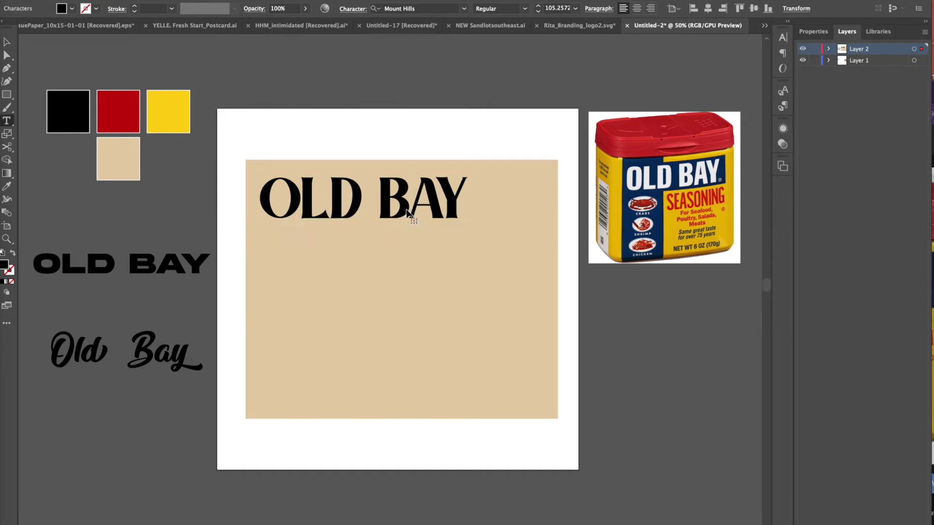
{"action": "key", "text": "ctrl+a"}
{"action": "double_click", "coordinate": [421, 200]}
{"action": "key", "text": "BackSpace"}
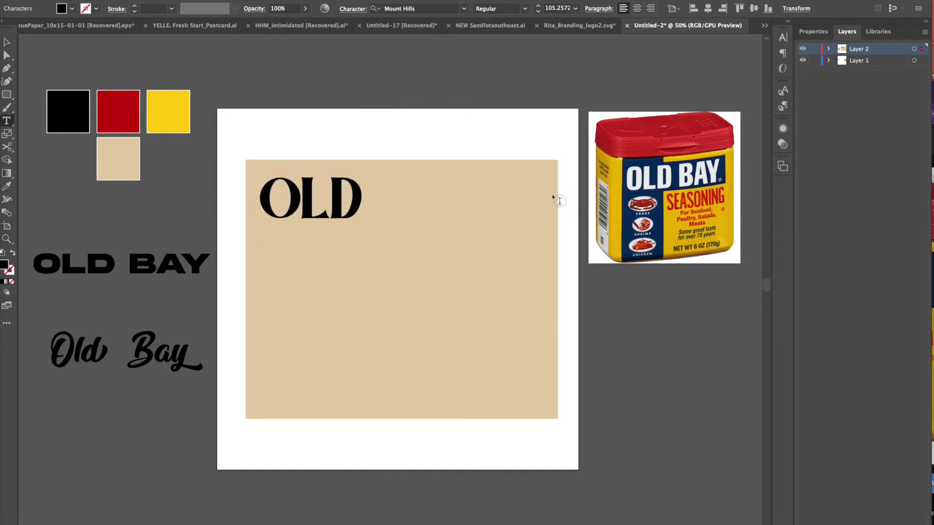
{"action": "left_click", "coordinate": [362, 122], "text": "ctrl"}
{"action": "left_click", "coordinate": [6, 42]}
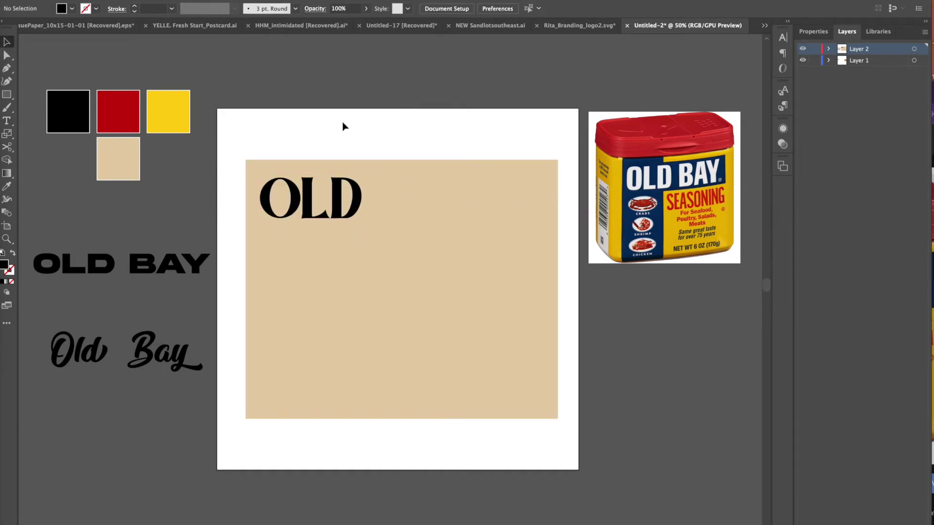
{"action": "key", "text": "ctrl+v"}
{"action": "left_click_drag", "start_coordinate": [390, 286], "coordinate": [314, 253]}
{"action": "left_click", "coordinate": [398, 121]}
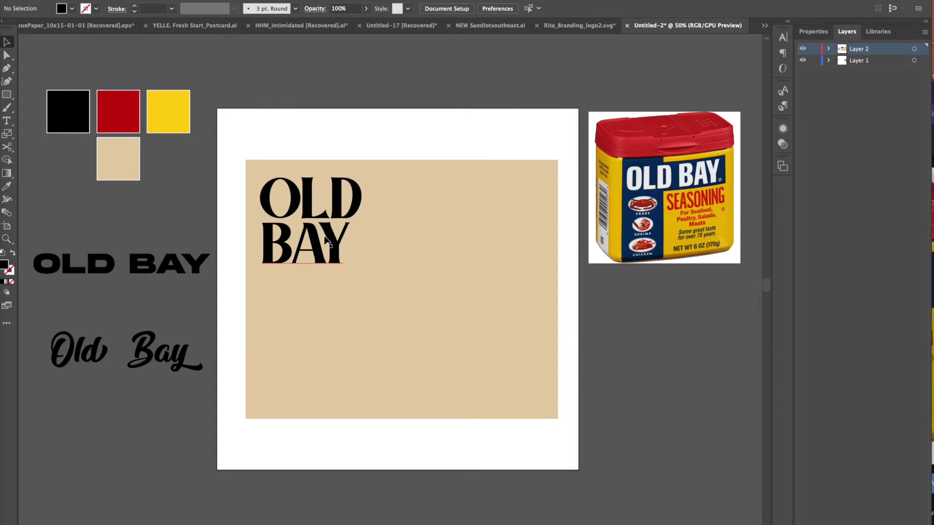
Step: Reposition the serif BAY beside OLD so both words sit closely spaced on one line
{"action": "left_click_drag", "start_coordinate": [325, 240], "coordinate": [404, 212]}
{"action": "left_click", "coordinate": [410, 136]}
{"action": "left_click", "coordinate": [315, 137]}
{"action": "left_click_drag", "start_coordinate": [314, 138], "coordinate": [380, 218]}
{"action": "left_click", "coordinate": [446, 154]}
Step: Lock the tan rectangle within Layer 2 so only the lettering above it can be selected
{"action": "left_click", "coordinate": [496, 161]}
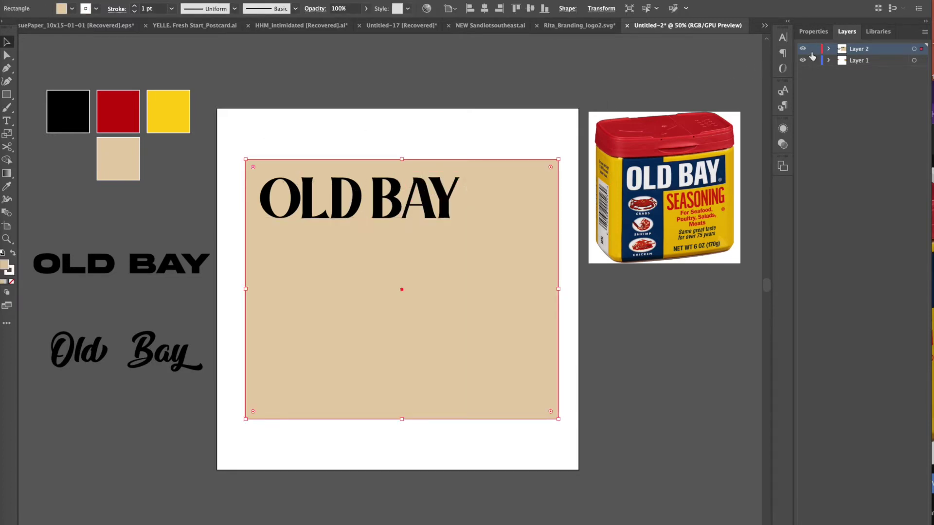
{"action": "left_click", "coordinate": [829, 49]}
{"action": "left_click", "coordinate": [815, 106]}
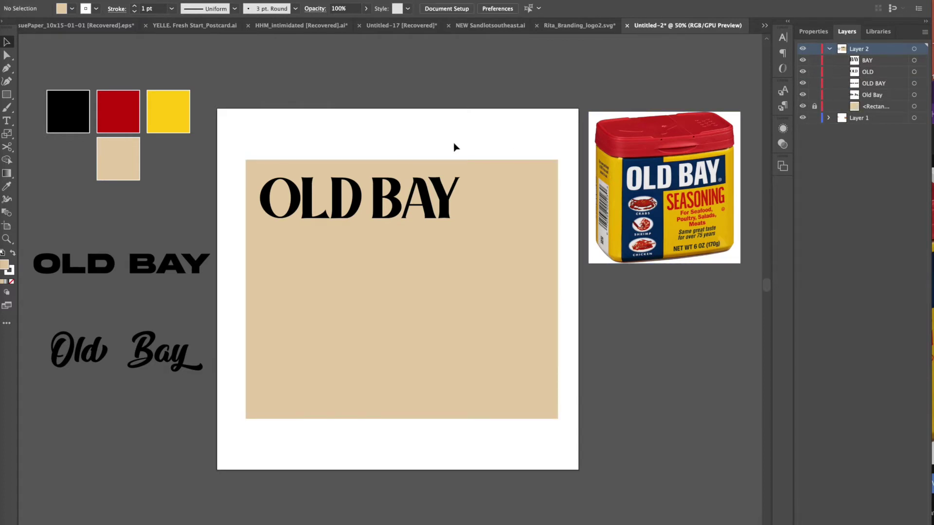
{"action": "left_click", "coordinate": [429, 196]}
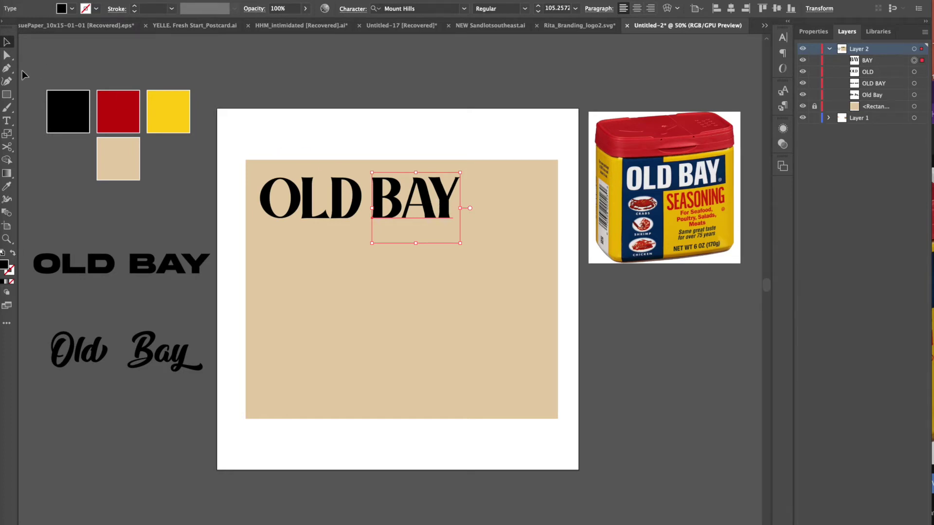
Step: Draw a wide black ellipse beneath the serif OLD BAY on the tan rectangle
{"action": "left_click_drag", "start_coordinate": [7, 95], "coordinate": [33, 108]}
{"action": "scroll", "coordinate": [33, 108], "scroll_direction": "left", "scroll_amount": 6}
{"action": "scroll", "coordinate": [33, 108], "scroll_direction": "up", "scroll_amount": 3}
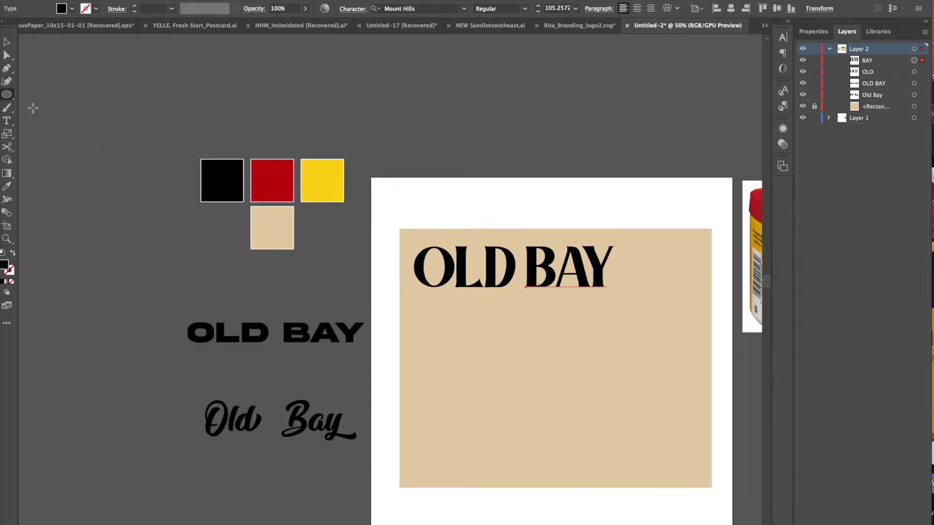
{"action": "scroll", "coordinate": [33, 108], "scroll_direction": "right", "scroll_amount": 1}
{"action": "left_click_drag", "start_coordinate": [439, 335], "coordinate": [667, 415]}
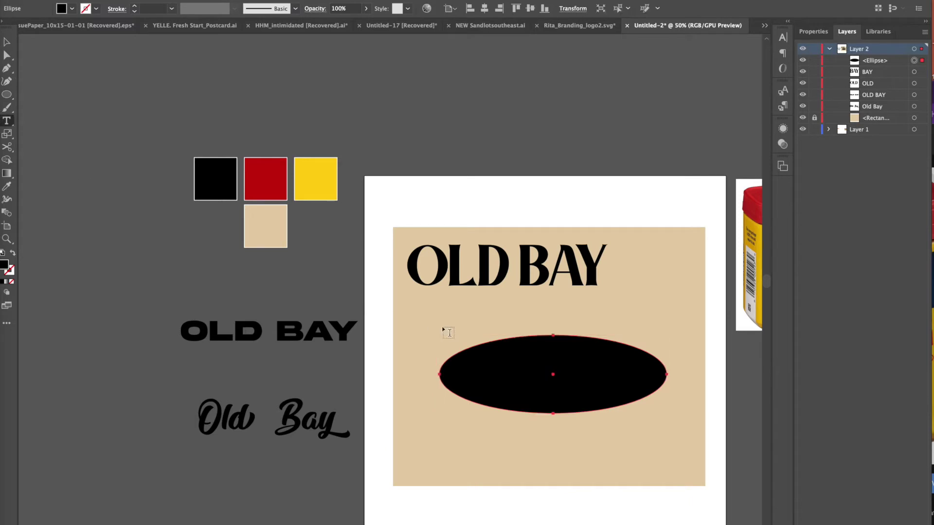
Step: Turn the ellipse into a type path and enter OLD BAY along its upper-left curve
{"action": "left_click", "coordinate": [449, 365]}
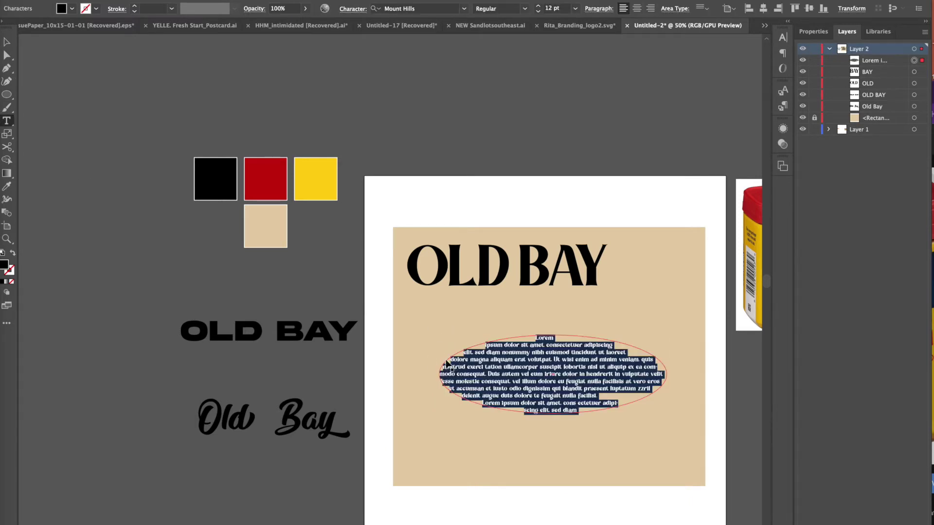
{"action": "key", "text": "super+z"}
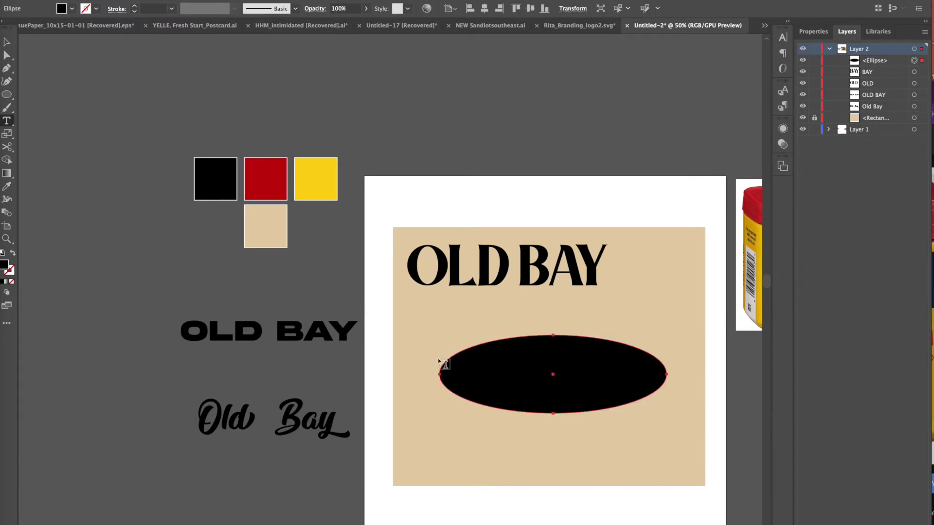
{"action": "left_click", "coordinate": [7, 121]}
{"action": "left_click", "coordinate": [78, 133]}
{"action": "left_click", "coordinate": [446, 359]}
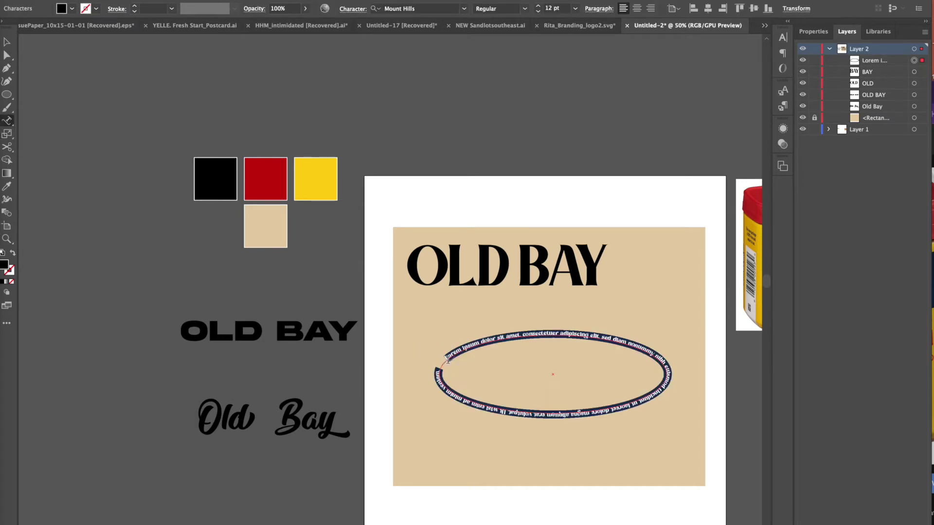
{"action": "type", "text": "OLD BAY"}
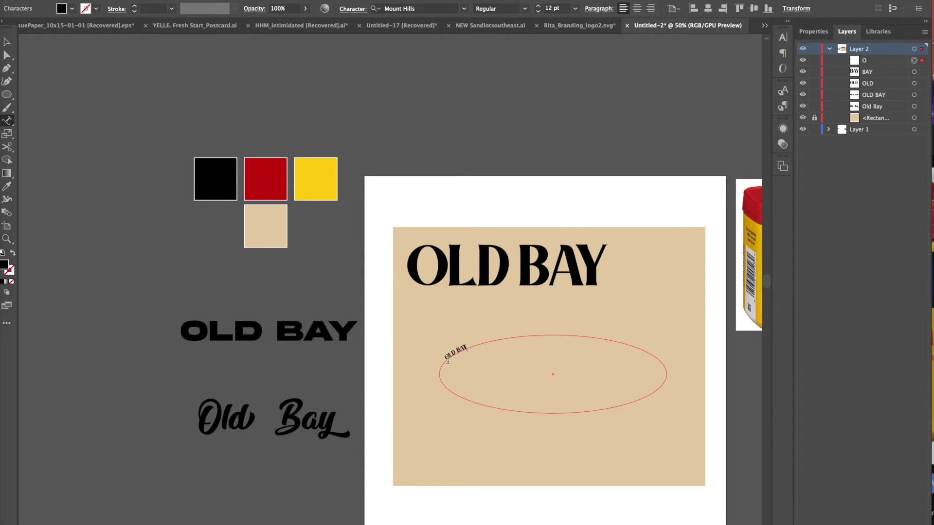
Step: Match the curved OLD BAY text to the straight serif lettering's Mount Hills style at about 105 pt
{"action": "left_click", "coordinate": [460, 343]}
{"action": "left_click", "coordinate": [571, 283]}
{"action": "left_click", "coordinate": [471, 344]}
{"action": "left_click_drag", "start_coordinate": [466, 349], "coordinate": [444, 356]}
{"action": "left_click", "coordinate": [7, 186]}
{"action": "left_click", "coordinate": [526, 255]}
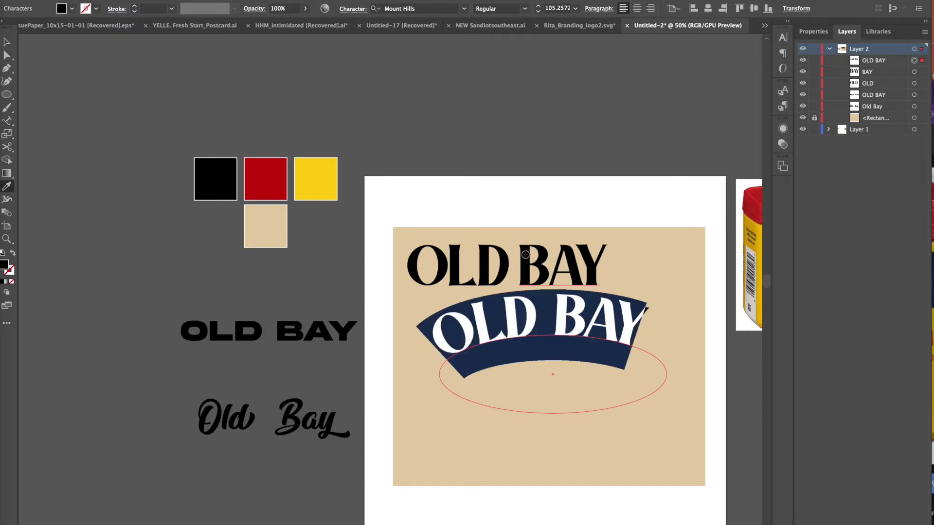
{"action": "left_click", "coordinate": [7, 42]}
{"action": "left_click", "coordinate": [377, 60]}
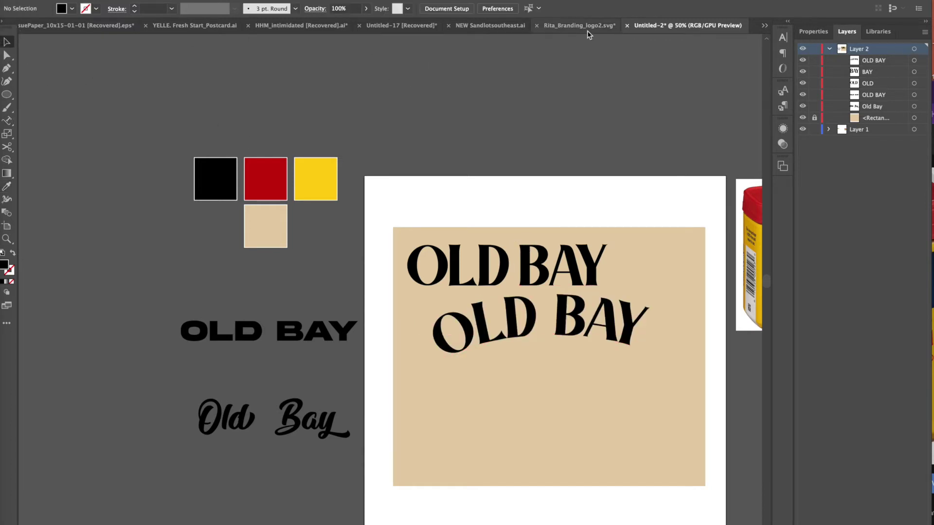
Step: Delete the straight serif OLD and BAY text objects and move the curved wordmark up into their place
{"action": "left_click", "coordinate": [551, 269]}
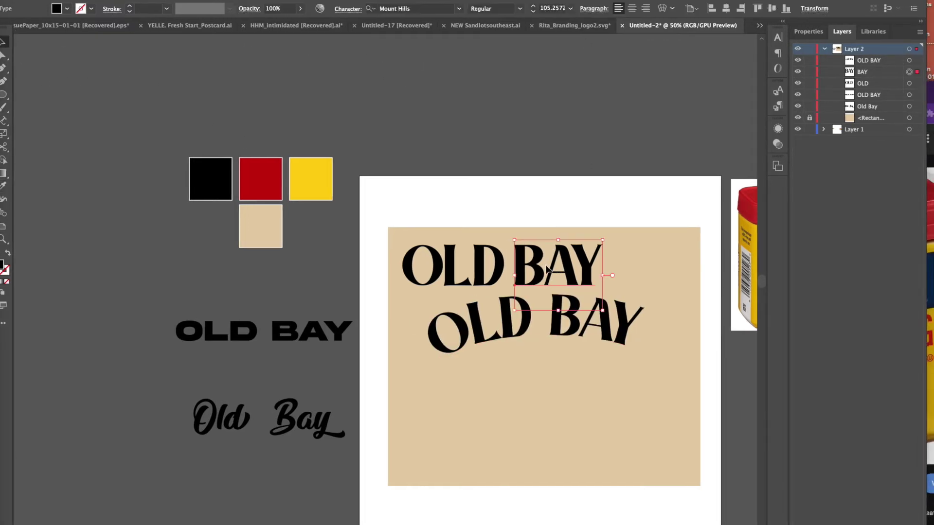
{"action": "key", "text": "Delete"}
{"action": "left_click", "coordinate": [516, 260]}
{"action": "key", "text": "Delete"}
{"action": "left_click_drag", "start_coordinate": [558, 316], "coordinate": [552, 293]}
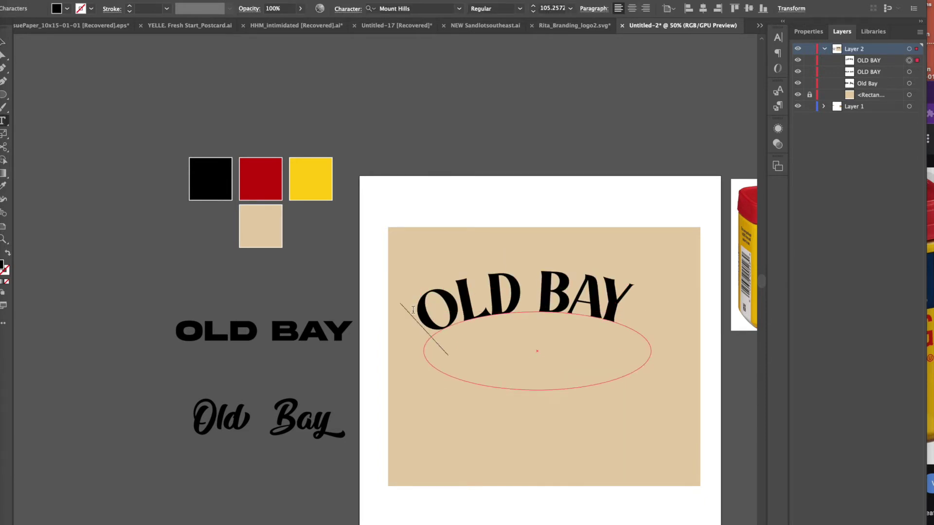
Step: Slide the OLD BAY lettering along its ellipse path so it arches evenly over the top
{"action": "left_click_drag", "start_coordinate": [435, 308], "coordinate": [436, 307]}
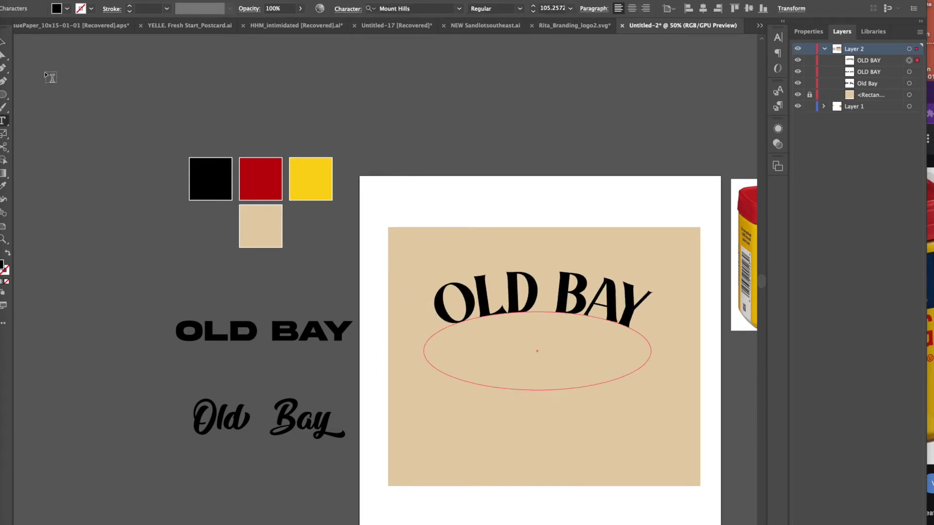
{"action": "left_click", "coordinate": [3, 43]}
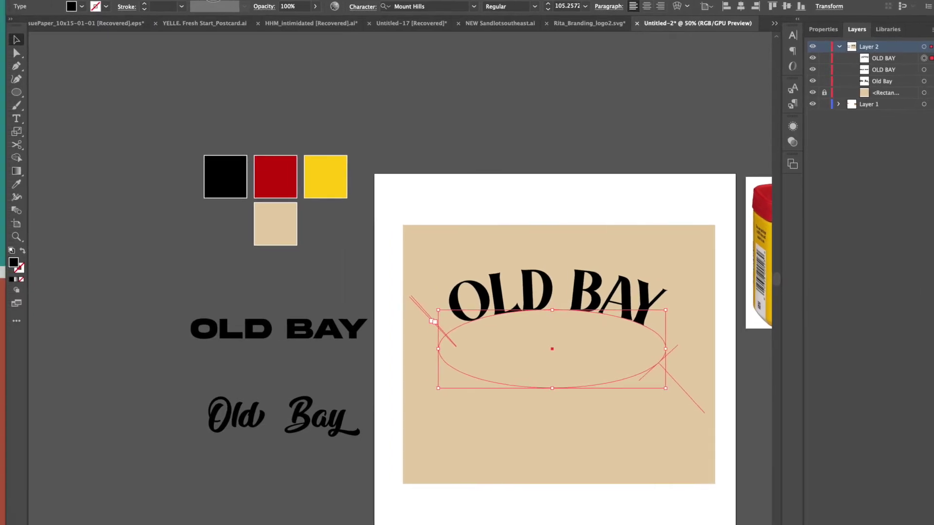
{"action": "left_click", "coordinate": [515, 95]}
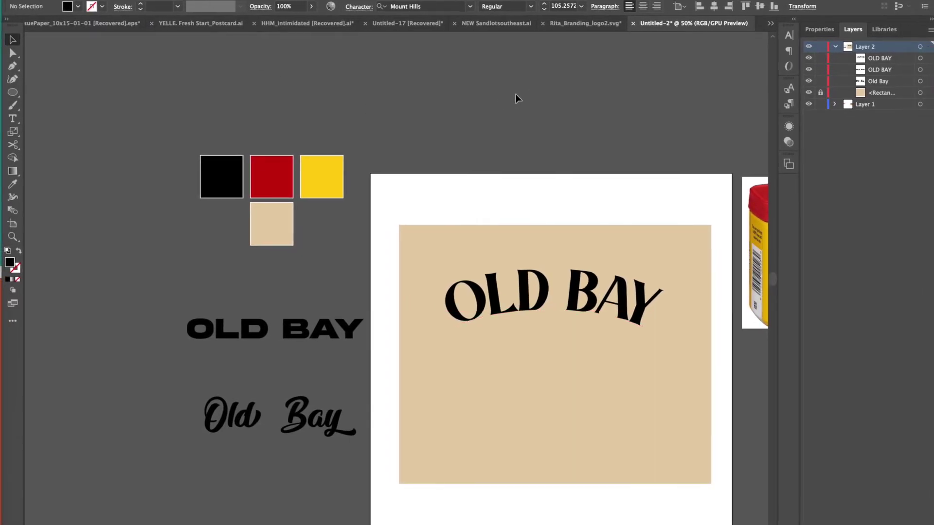
Step: Fine-tune the curved wordmark's position on the tan rectangle and move the Old Bay tin image to the artboard's upper-right corner
{"action": "left_click_drag", "start_coordinate": [563, 323], "coordinate": [591, 292]}
{"action": "left_click", "coordinate": [588, 170]}
{"action": "left_click", "coordinate": [576, 217]}
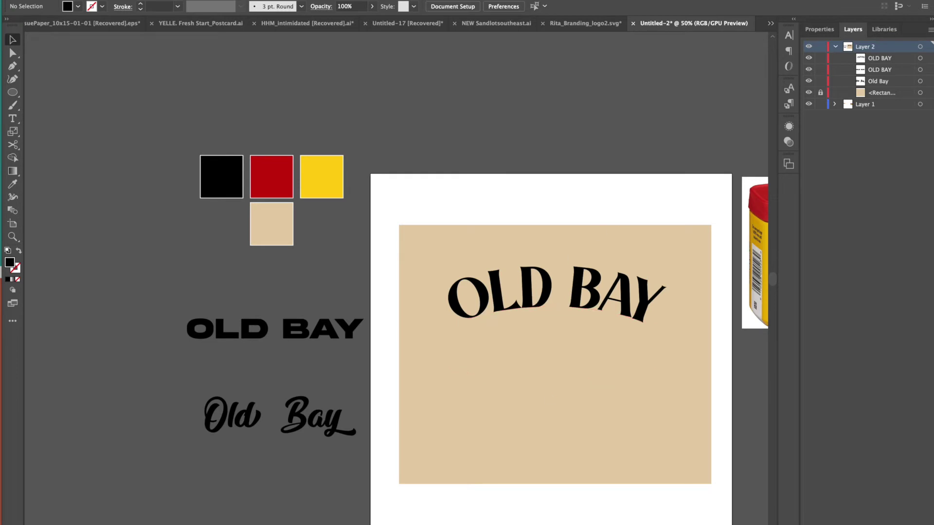
{"action": "scroll", "coordinate": [486, 292], "scroll_direction": "right", "scroll_amount": 3}
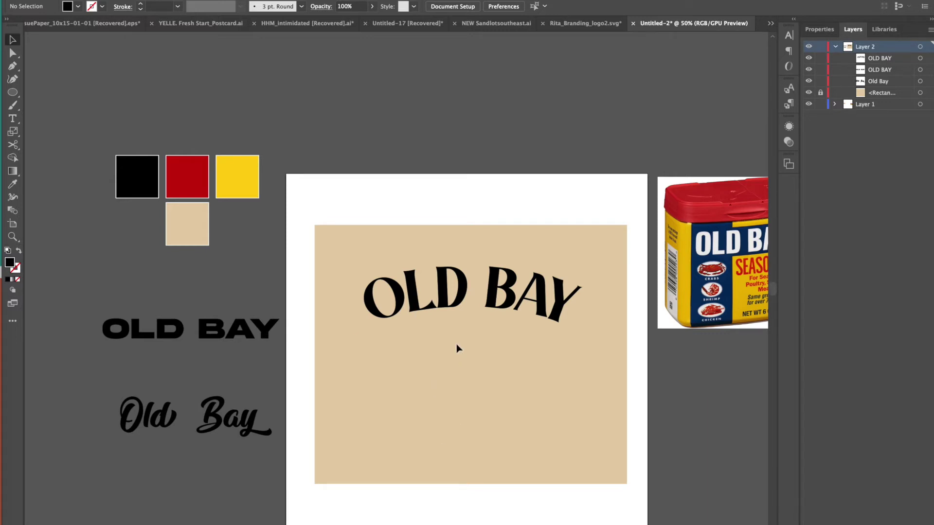
{"action": "left_click_drag", "start_coordinate": [483, 297], "coordinate": [478, 297]}
{"action": "left_click_drag", "start_coordinate": [670, 266], "coordinate": [607, 151]}
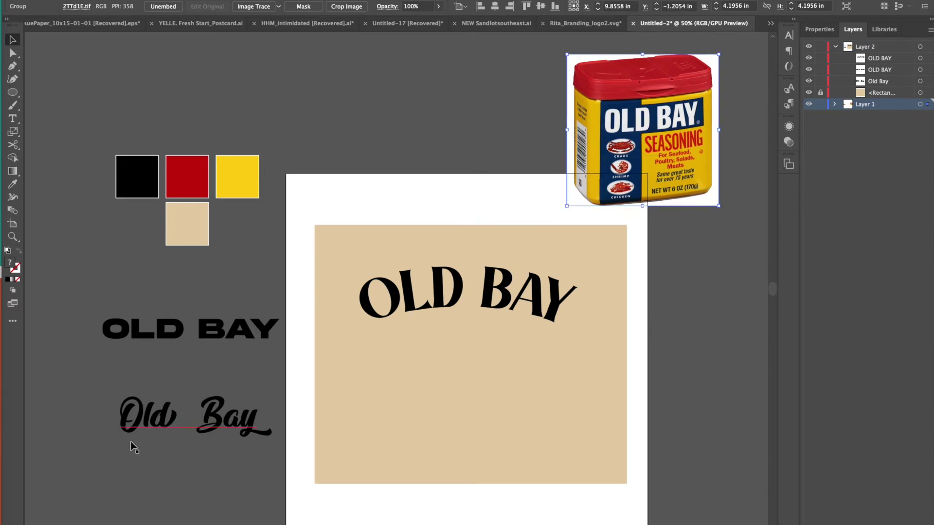
Step: Replace the script wordmark's text with lowercase "seasoning" and move it farther down and left
{"action": "left_click", "coordinate": [213, 395]}
{"action": "double_click", "coordinate": [219, 417]}
{"action": "key", "text": "ctrl+a"}
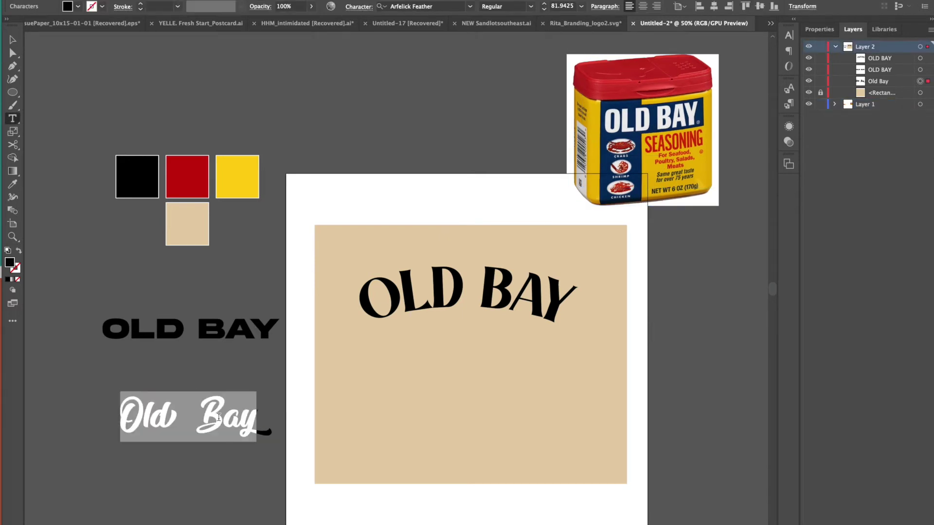
{"action": "type", "text": "SEA"}
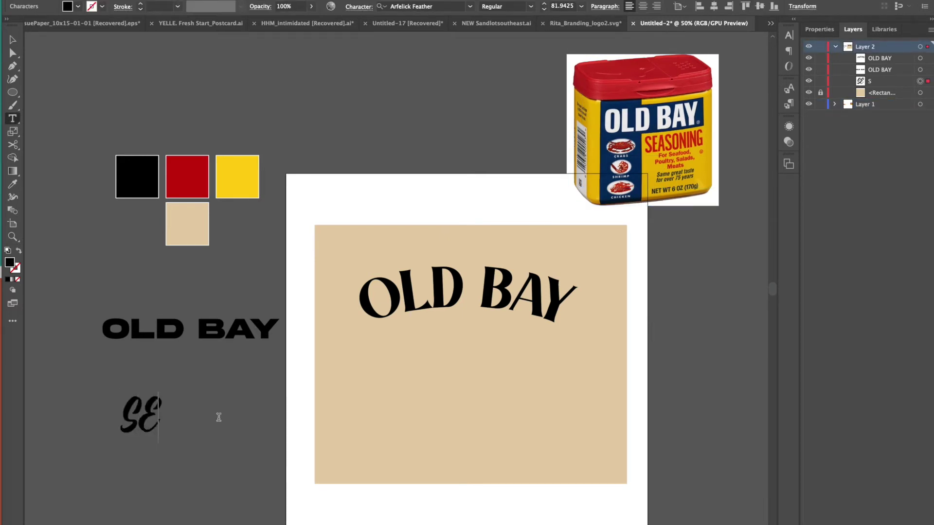
{"action": "key", "text": "BackSpace"}
{"action": "key", "text": "BackSpace"}
{"action": "key", "text": "BackSpace"}
{"action": "type", "text": "sea"}
{"action": "key", "text": "BackSpace"}
{"action": "key", "text": "BackSpace"}
{"action": "type", "text": "easn"}
{"action": "key", "text": "BackSpace"}
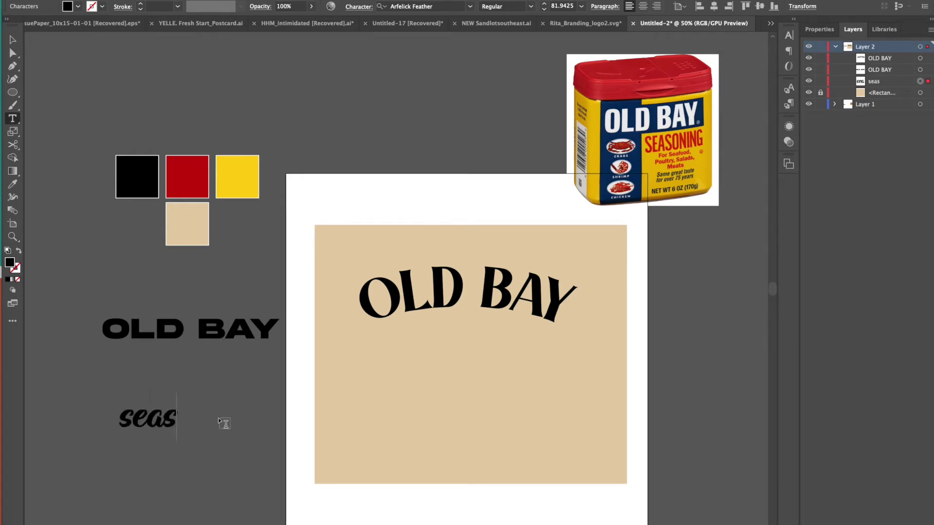
{"action": "type", "text": "oning"}
{"action": "key", "text": "Escape"}
{"action": "left_click", "coordinate": [178, 433]}
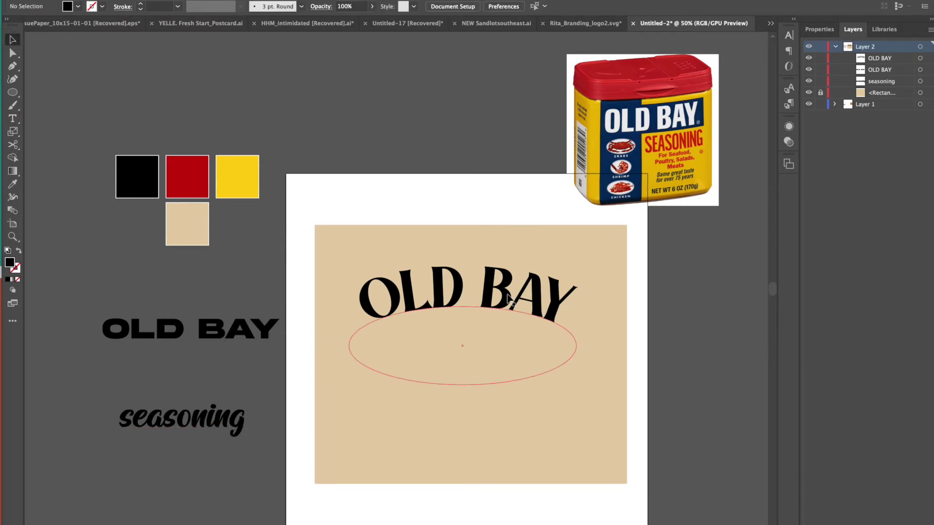
{"action": "left_click_drag", "start_coordinate": [198, 411], "coordinate": [147, 455]}
{"action": "left_click", "coordinate": [442, 209]}
Step: Duplicate the wide sans-serif wordmark below the curved OLD BAY and change the copy's text to SEASONING
{"action": "left_click", "coordinate": [197, 335]}
{"action": "left_click_drag", "start_coordinate": [196, 335], "coordinate": [440, 374]}
{"action": "triple_click", "coordinate": [408, 365]}
{"action": "type", "text": "SEA"}
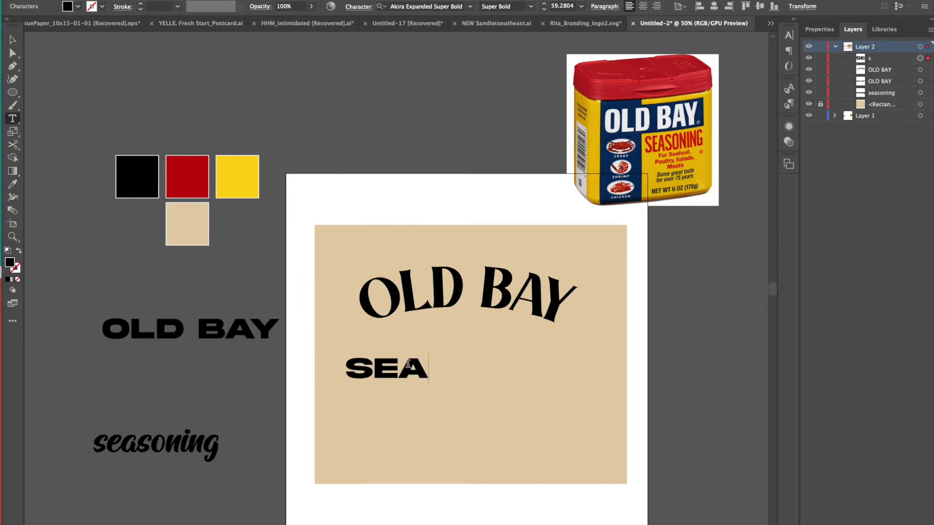
{"action": "type", "text": "SONING"}
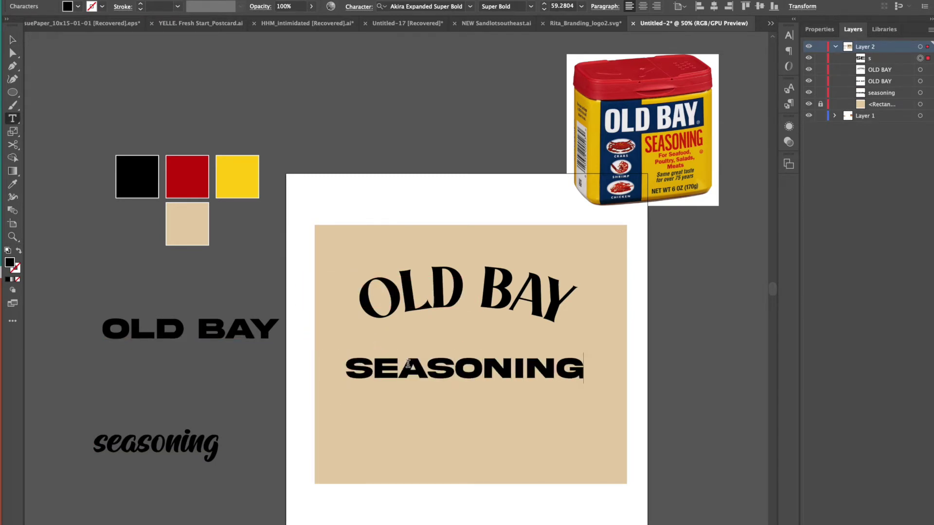
{"action": "key", "text": "Escape"}
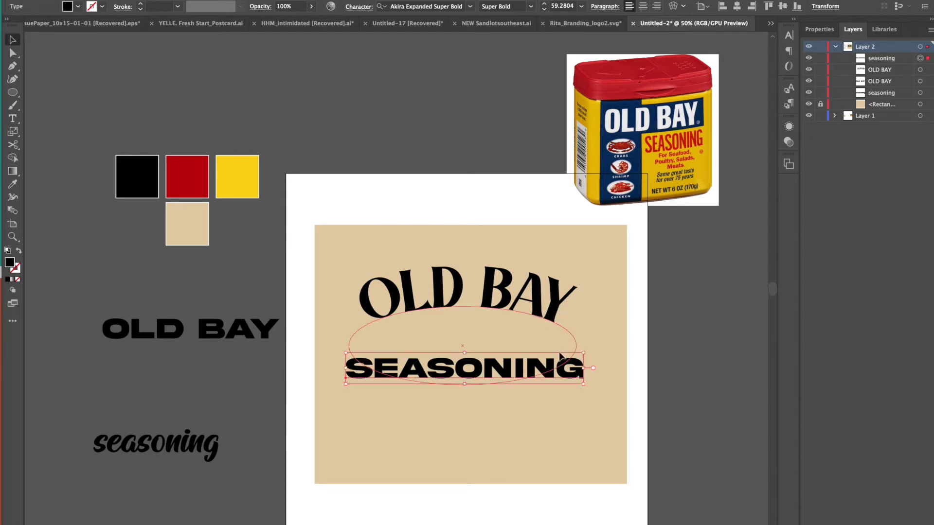
Step: Scale the wide SEASONING text down to about 35 pt, move it above the artboard, and select its characters
{"action": "left_click_drag", "start_coordinate": [587, 384], "coordinate": [489, 371]}
{"action": "left_click_drag", "start_coordinate": [429, 361], "coordinate": [476, 141]}
{"action": "double_click", "coordinate": [477, 140]}
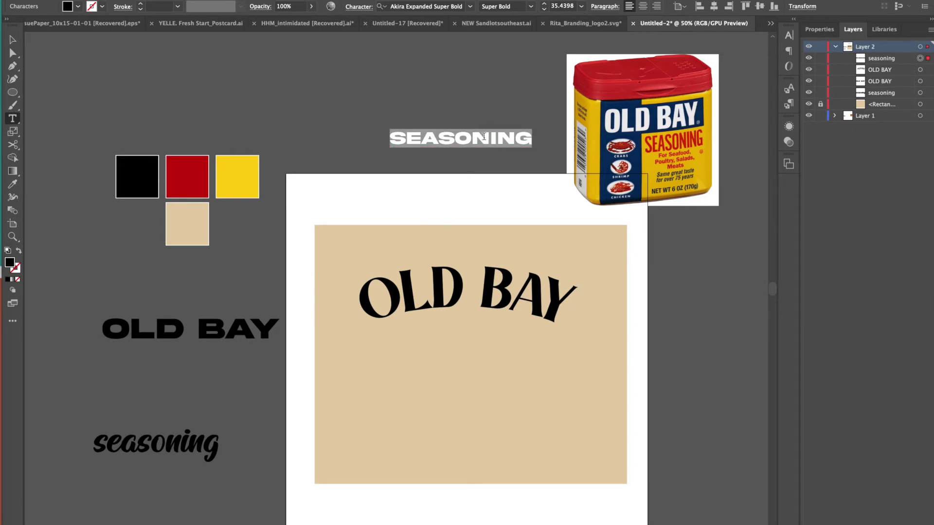
Step: Duplicate the curved OLD BAY below the original and match the copy's type style to the wide SEASONING text
{"action": "left_click", "coordinate": [481, 297]}
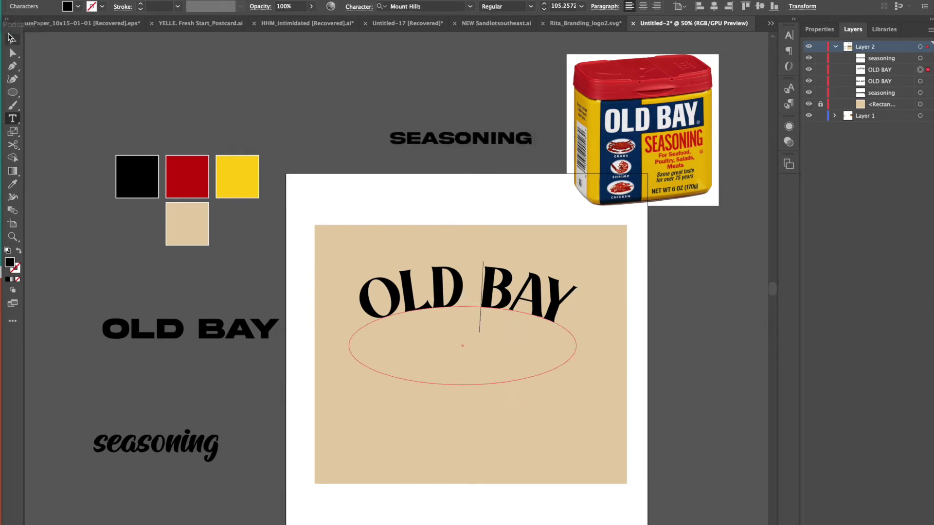
{"action": "key", "text": "Escape"}
{"action": "left_click_drag", "start_coordinate": [344, 319], "coordinate": [271, 271]}
{"action": "left_click_drag", "start_coordinate": [434, 261], "coordinate": [500, 373]}
{"action": "double_click", "coordinate": [501, 365]}
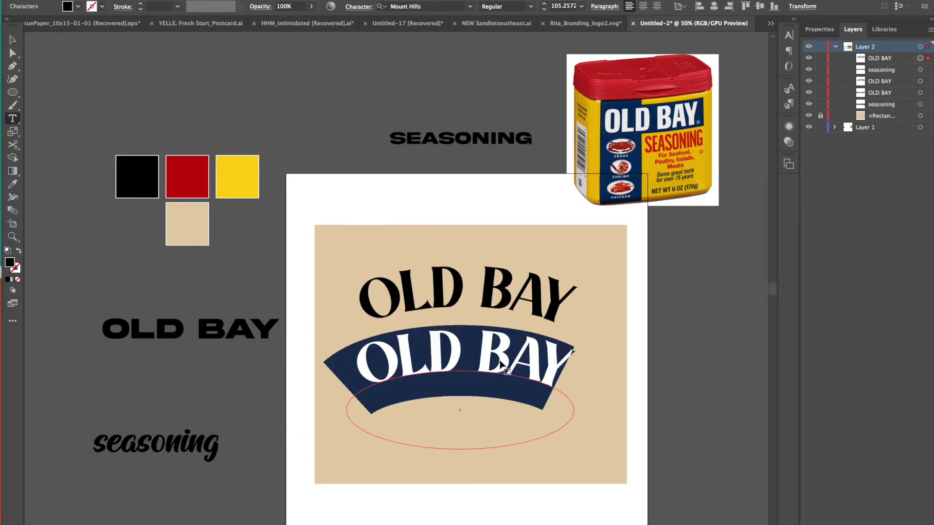
{"action": "left_click", "coordinate": [15, 186]}
{"action": "left_click", "coordinate": [481, 138]}
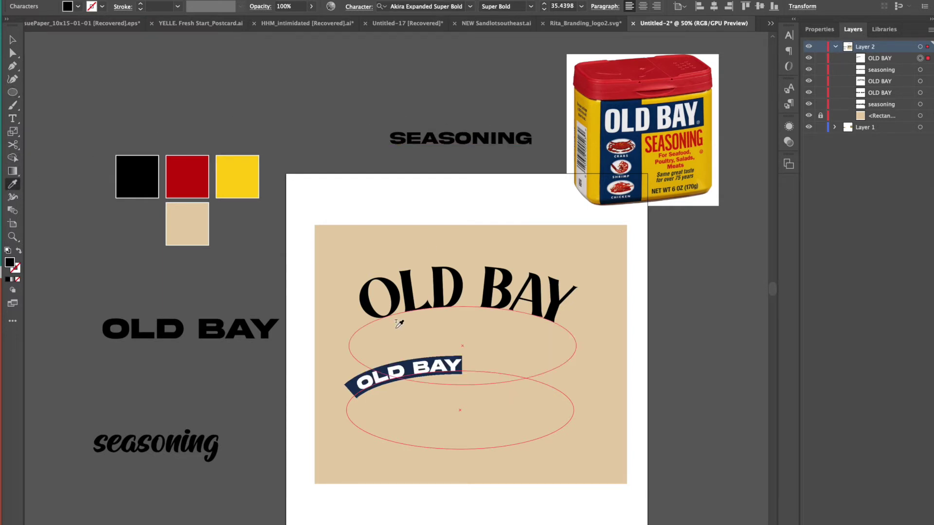
Step: Replace the lower curved OLD BAY copy's text with "seasoning", correcting the spelling
{"action": "left_click", "coordinate": [13, 41]}
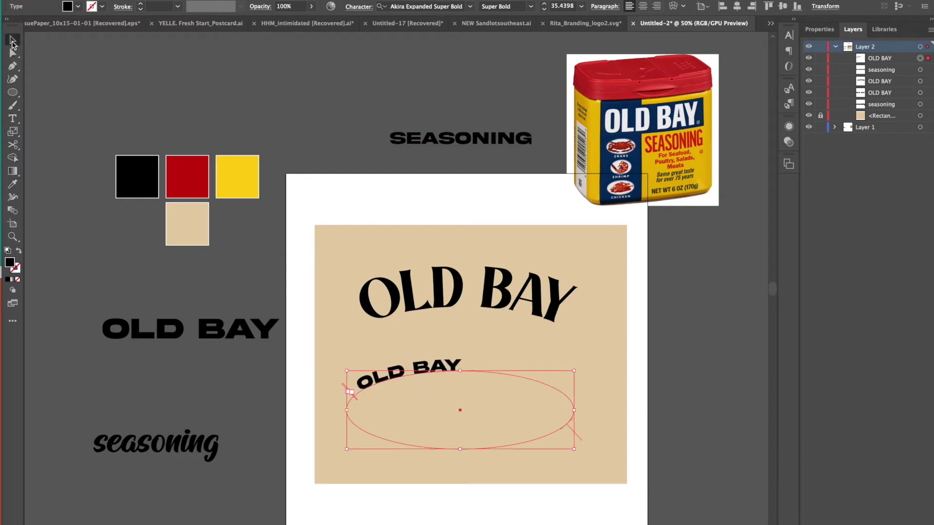
{"action": "double_click", "coordinate": [389, 375]}
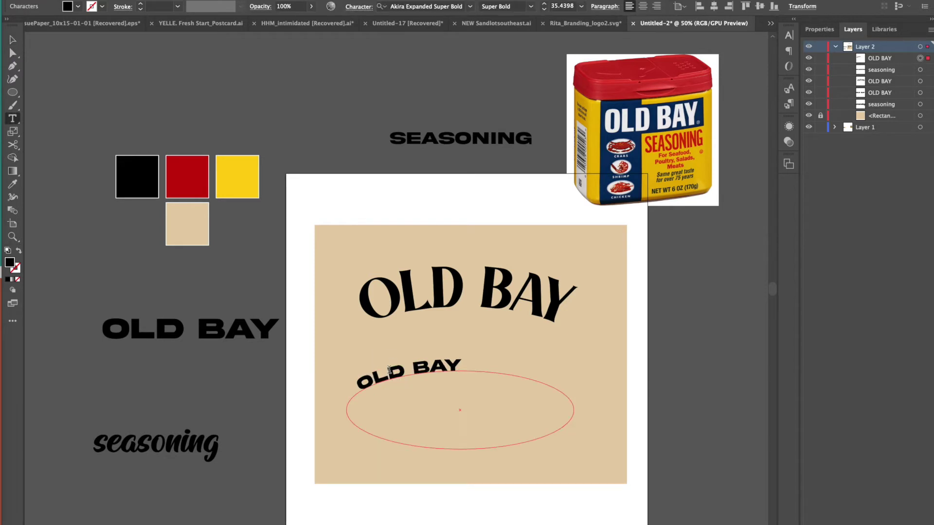
{"action": "triple_click", "coordinate": [389, 373]}
{"action": "type", "text": "seasonig"}
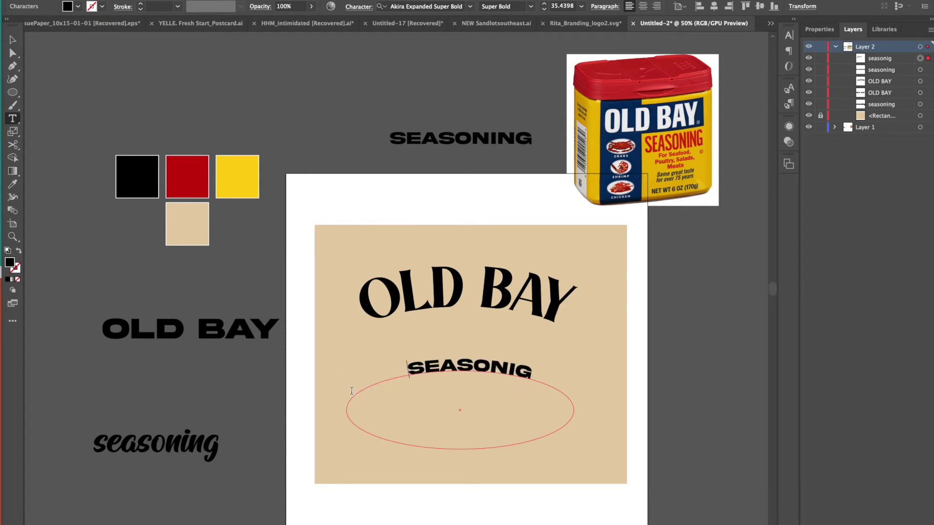
{"action": "key", "text": "BackSpace"}
{"action": "key", "text": "BackSpace"}
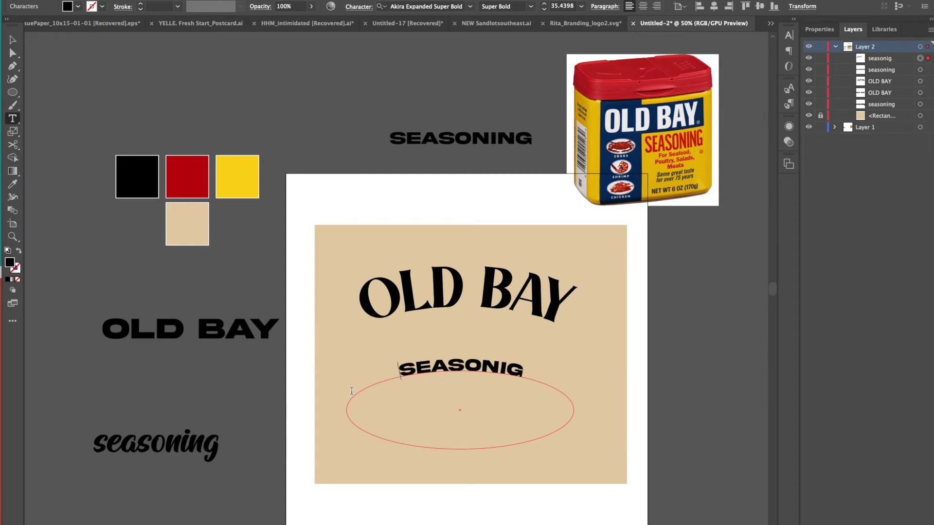
{"action": "left_click", "coordinate": [509, 368]}
{"action": "type", "text": "N"}
{"action": "left_click", "coordinate": [12, 41]}
{"action": "left_click", "coordinate": [164, 83]}
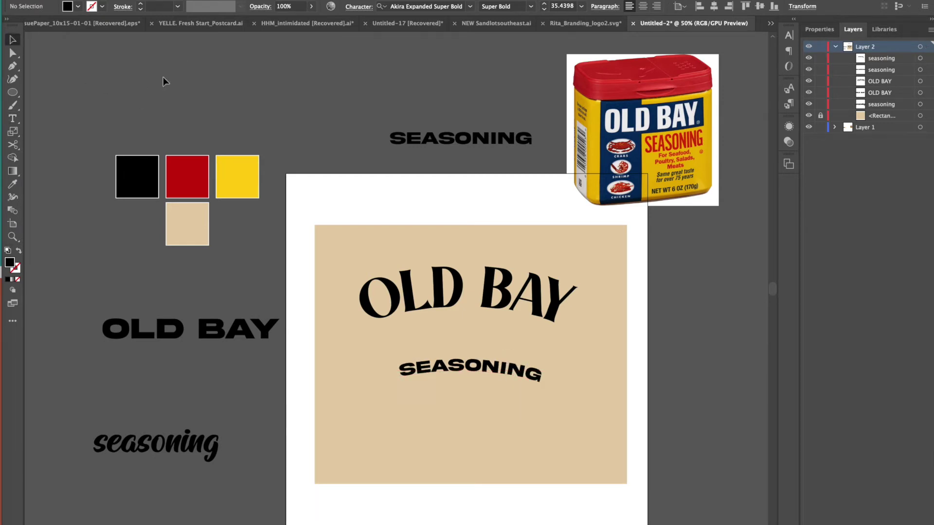
Step: Move the curved SEASONING up beneath OLD BAY, then set the leading of its selected leading space to 32 pt with slightly tighter tracking
{"action": "left_click_drag", "start_coordinate": [469, 367], "coordinate": [461, 324]}
{"action": "key", "text": "t"}
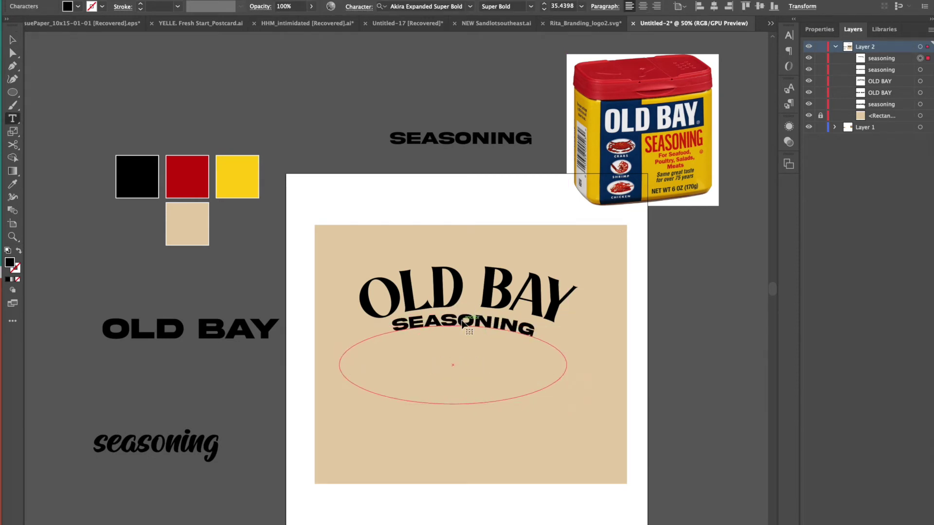
{"action": "left_click", "coordinate": [388, 325]}
{"action": "left_click", "coordinate": [349, 11]}
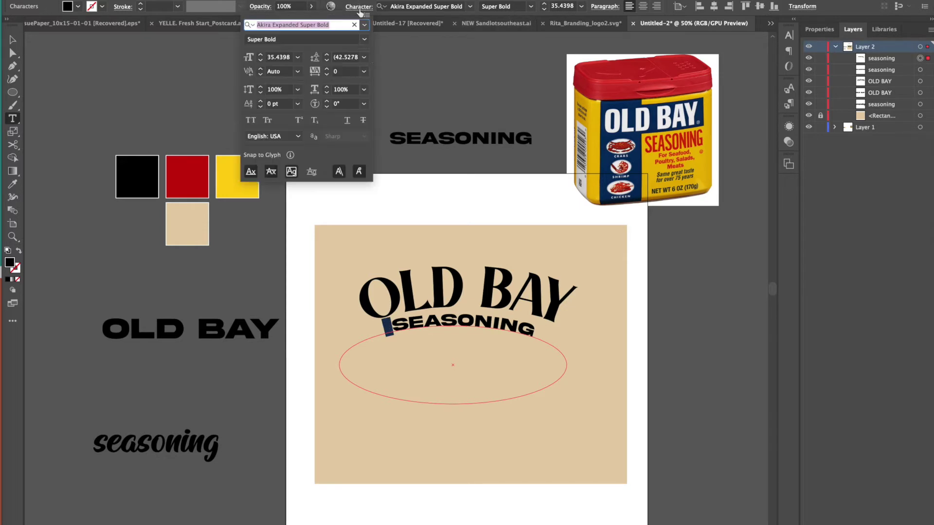
{"action": "left_click", "coordinate": [327, 60]}
{"action": "left_click", "coordinate": [327, 60]}
{"action": "left_click", "coordinate": [327, 60]}
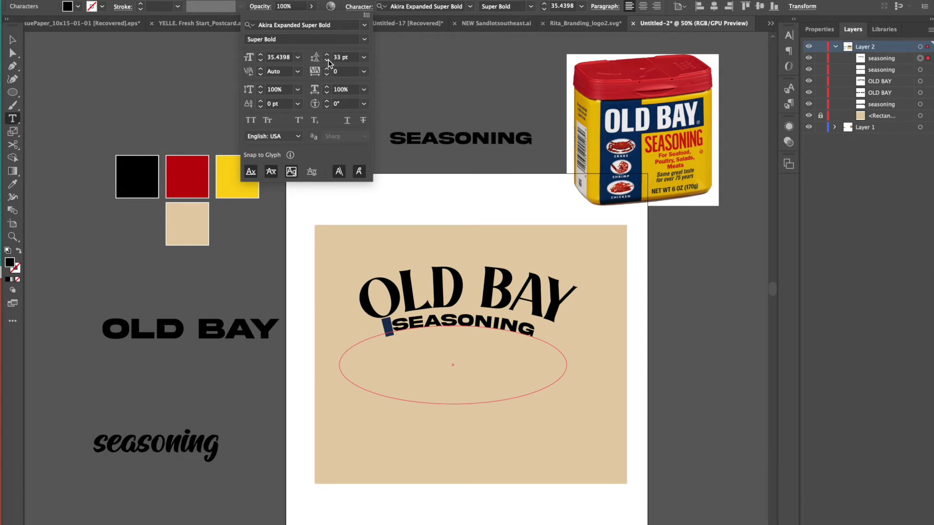
{"action": "left_click", "coordinate": [326, 74]}
{"action": "left_click", "coordinate": [327, 75]}
{"action": "left_click", "coordinate": [327, 75]}
{"action": "left_click", "coordinate": [327, 75]}
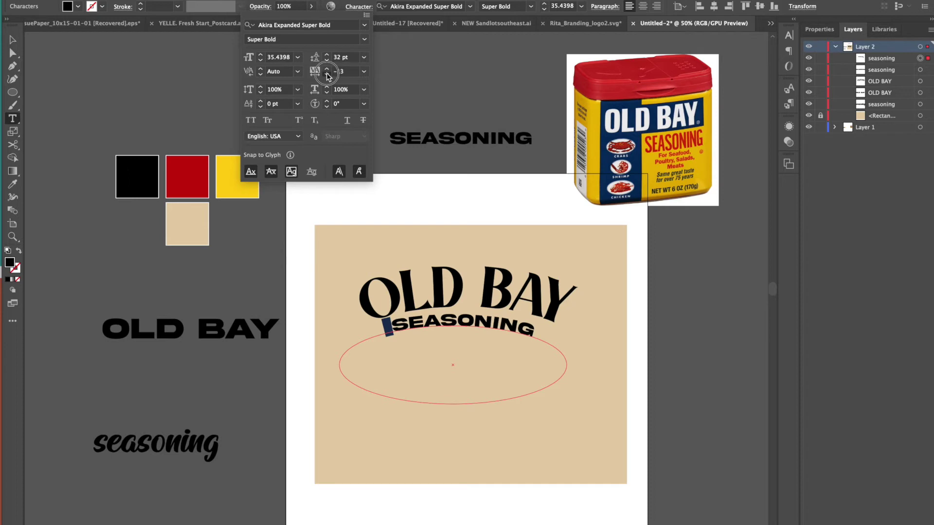
{"action": "left_click", "coordinate": [55, 57]}
{"action": "left_click", "coordinate": [211, 104]}
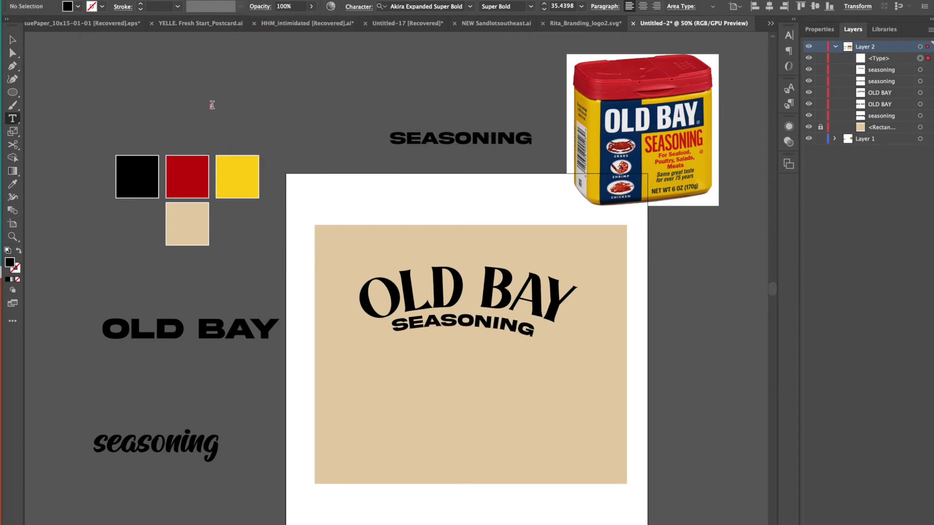
{"action": "key", "text": "Escape"}
Step: Nudge the curved SEASONING slightly right and up beneath OLD BAY
{"action": "left_click", "coordinate": [471, 322]}
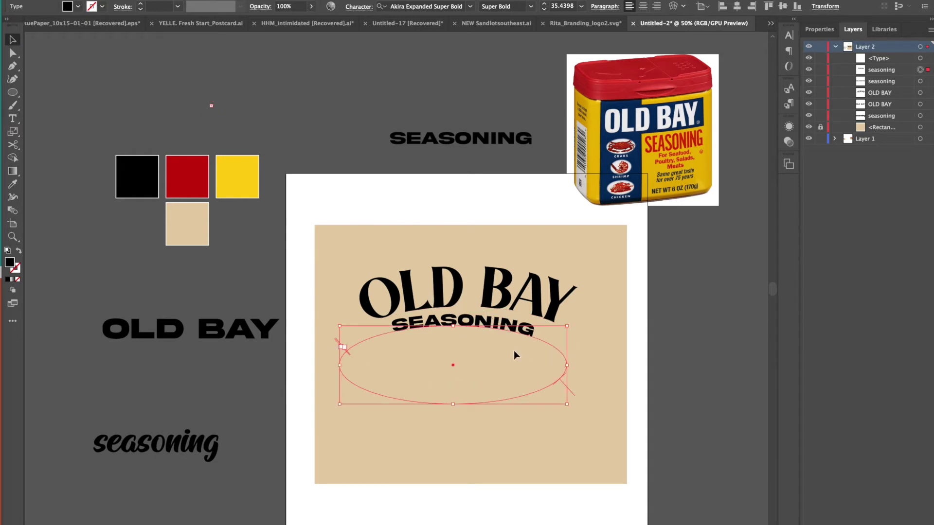
{"action": "left_click_drag", "start_coordinate": [501, 333], "coordinate": [506, 329]}
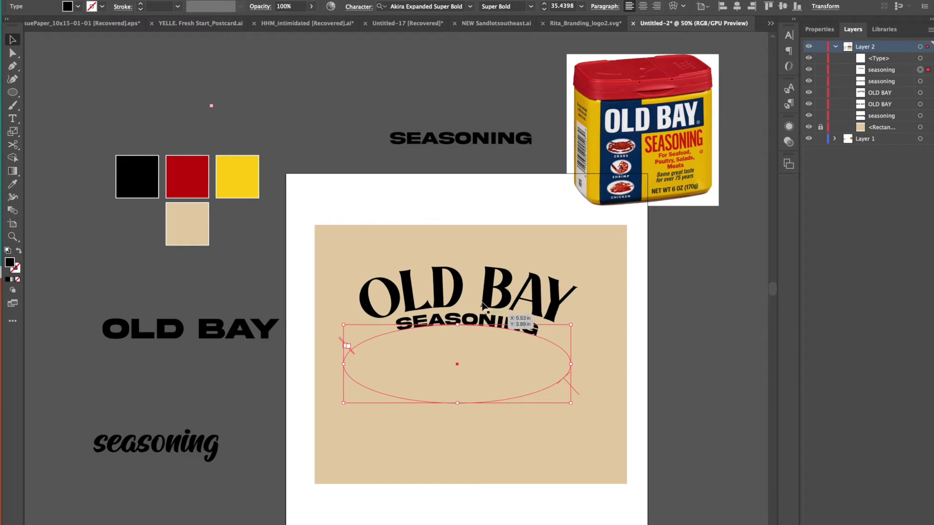
{"action": "left_click", "coordinate": [477, 243]}
Step: Increase the curved OLD BAY wordmark's font size to 112 pt
{"action": "left_click", "coordinate": [586, 287]}
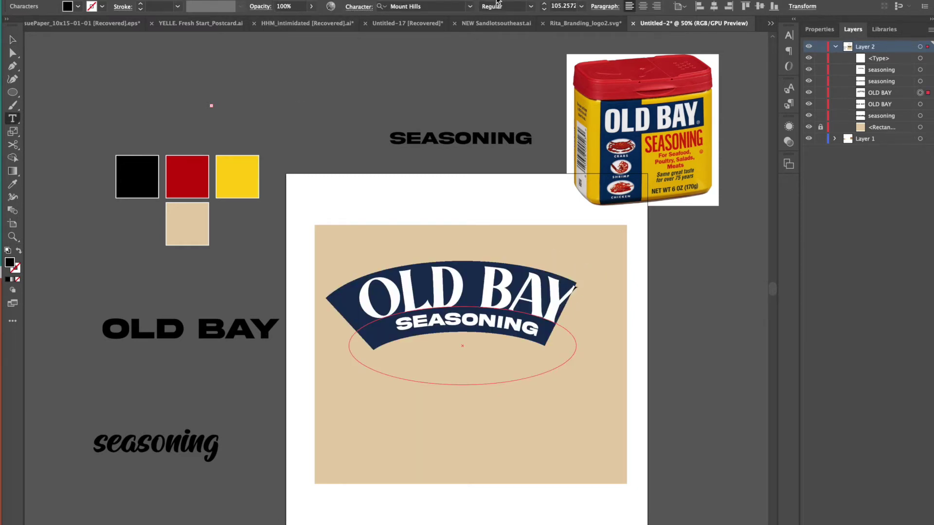
{"action": "left_click", "coordinate": [545, 6]}
{"action": "left_click", "coordinate": [545, 6]}
{"action": "left_click", "coordinate": [545, 6]}
{"action": "left_click", "coordinate": [545, 5]}
{"action": "left_click", "coordinate": [544, 6]}
{"action": "left_click", "coordinate": [544, 6]}
{"action": "left_click", "coordinate": [545, 6]}
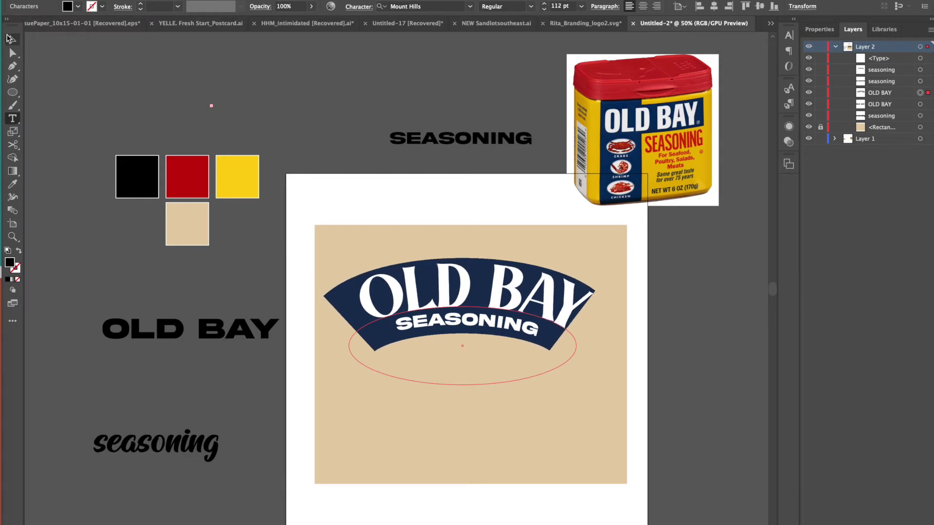
{"action": "left_click", "coordinate": [13, 40]}
{"action": "left_click", "coordinate": [307, 112]}
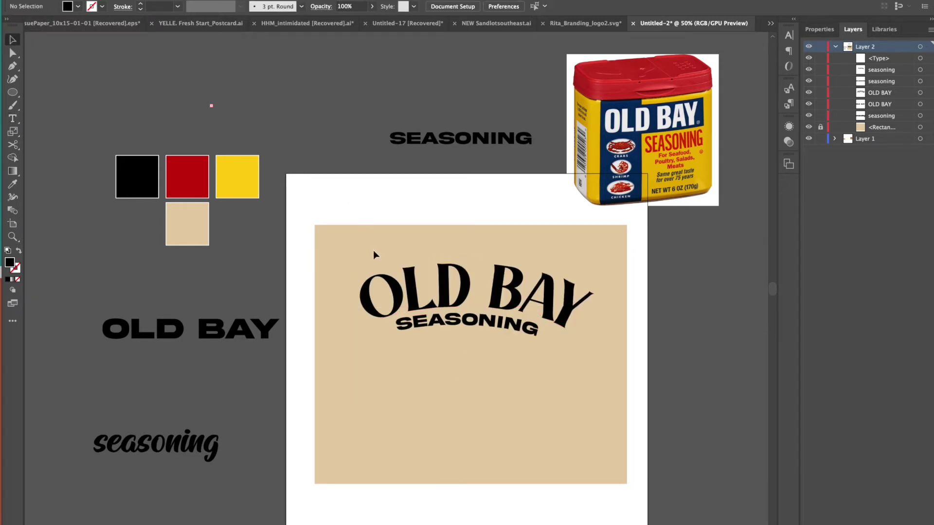
Step: Shift the curved OLD BAY slightly upward and nudge SEASONING slightly right to adjust their spacing
{"action": "left_click", "coordinate": [446, 315]}
{"action": "left_click", "coordinate": [477, 210]}
{"action": "left_click", "coordinate": [496, 332]}
{"action": "left_click_drag", "start_coordinate": [494, 330], "coordinate": [497, 330]}
{"action": "left_click", "coordinate": [397, 193]}
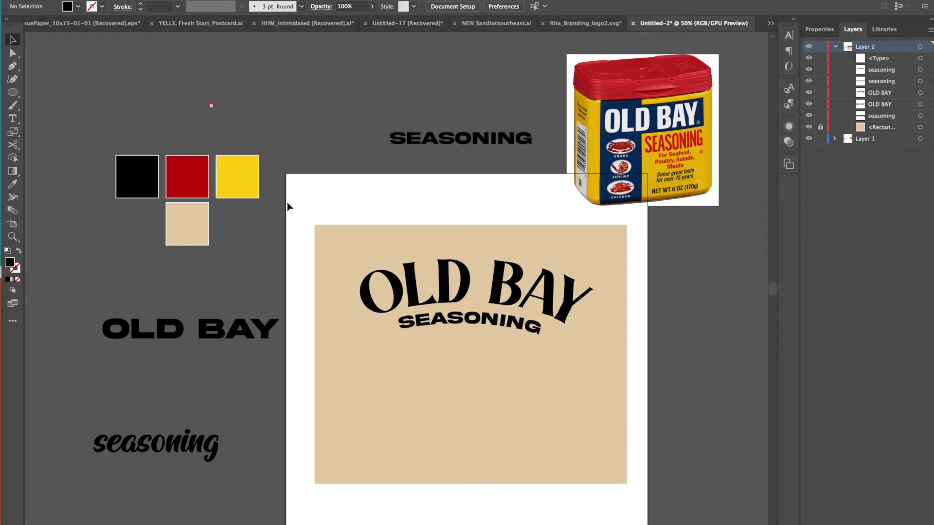
Step: Try the red, yellow and black swatch colors on the background rectangle, and restore its tan fill
{"action": "left_click", "coordinate": [331, 261]}
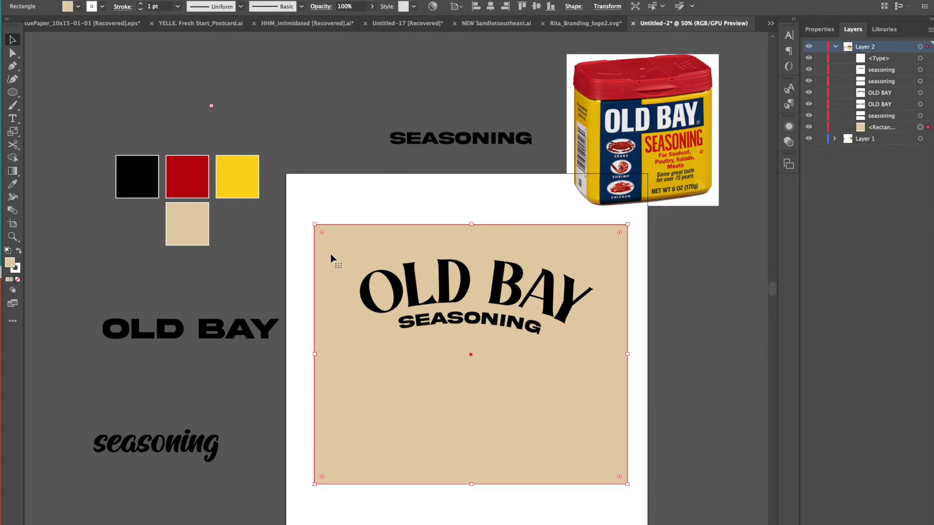
{"action": "left_click", "coordinate": [11, 187]}
{"action": "left_click", "coordinate": [173, 176]}
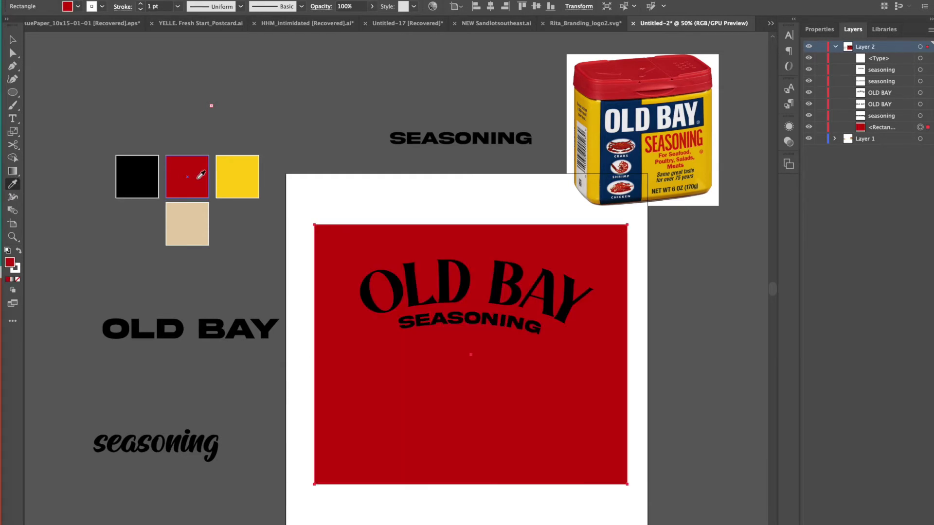
{"action": "left_click", "coordinate": [192, 214]}
{"action": "left_click", "coordinate": [243, 182]}
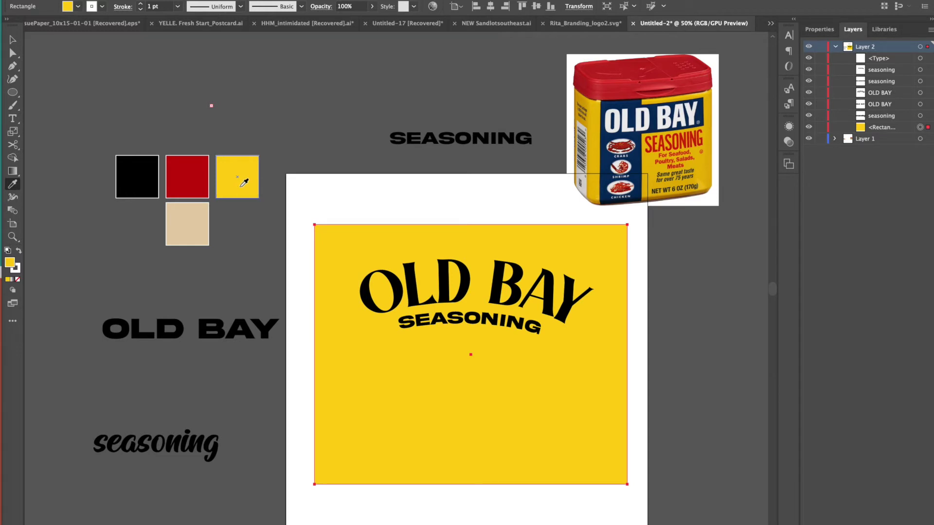
{"action": "left_click", "coordinate": [200, 217]}
{"action": "left_click", "coordinate": [227, 174]}
{"action": "left_click", "coordinate": [148, 179]}
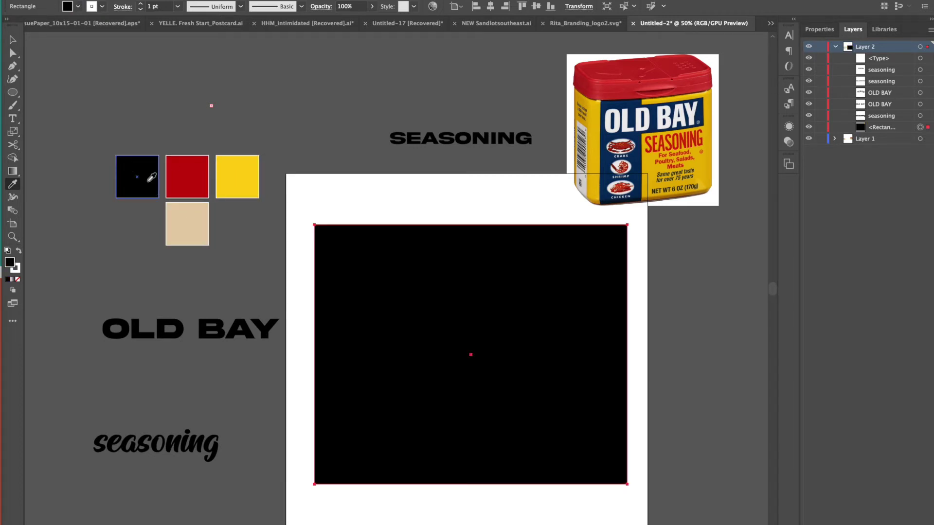
{"action": "left_click", "coordinate": [193, 224]}
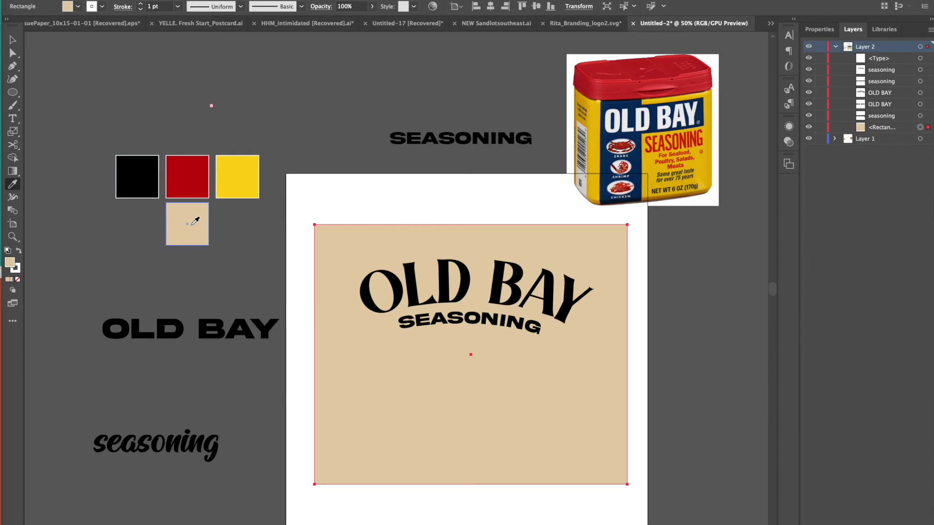
{"action": "left_click", "coordinate": [15, 39]}
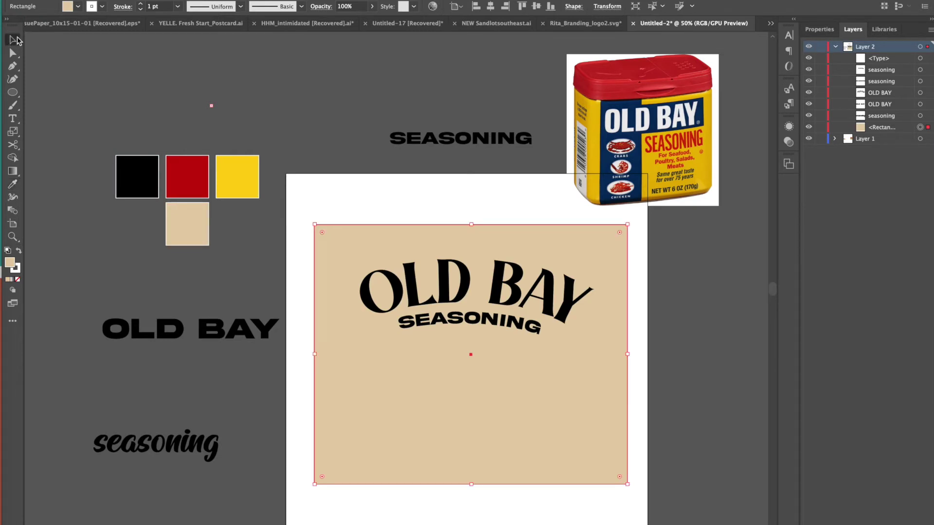
{"action": "left_click", "coordinate": [198, 88]}
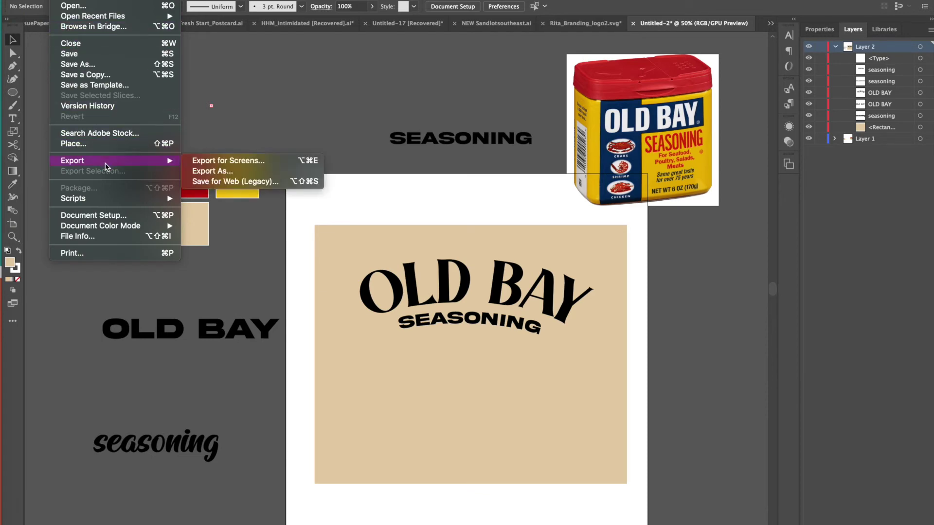
Step: Search the computer for placeable files whose names match "seafood" and open the seafood-fish artwork folder
{"action": "left_click", "coordinate": [93, 149]}
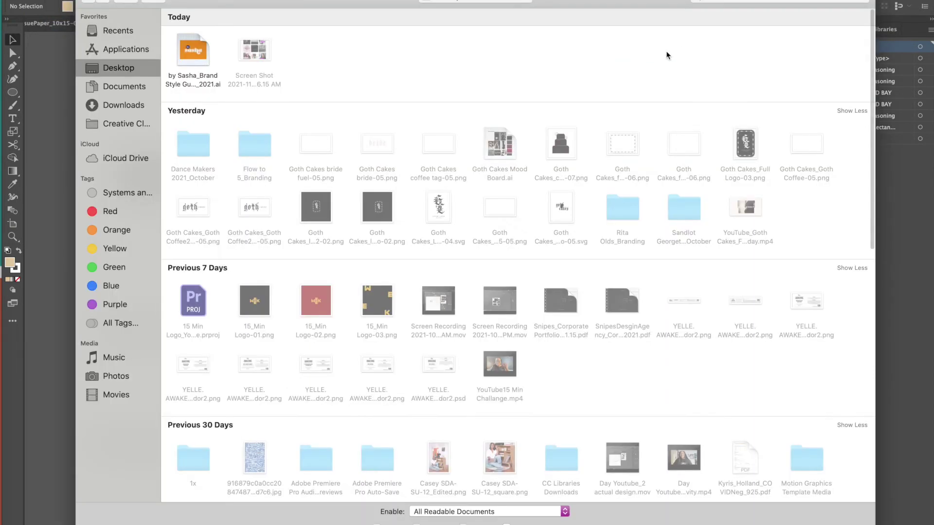
{"action": "left_click", "coordinate": [705, 1]}
{"action": "type", "text": "seafood"}
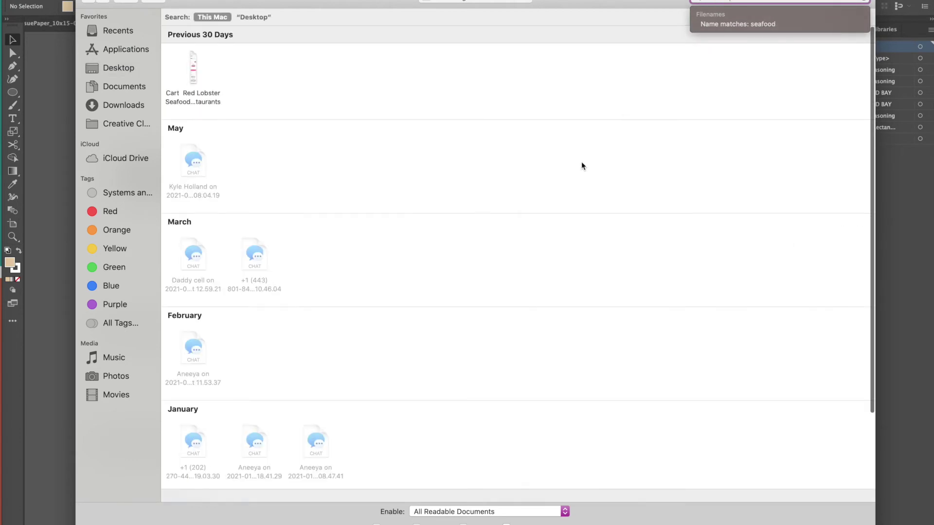
{"action": "key", "text": "Down"}
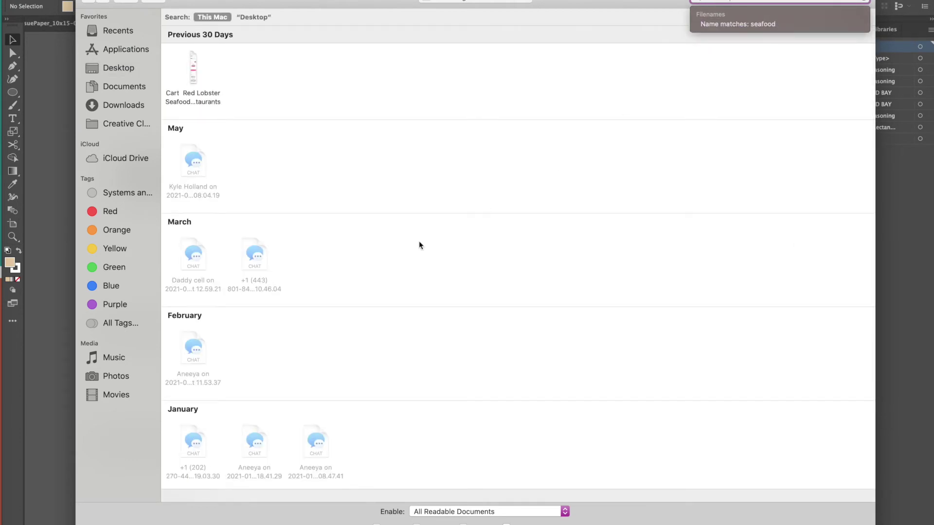
{"action": "key", "text": "Return"}
{"action": "left_click_drag", "start_coordinate": [394, 279], "coordinate": [395, 488]}
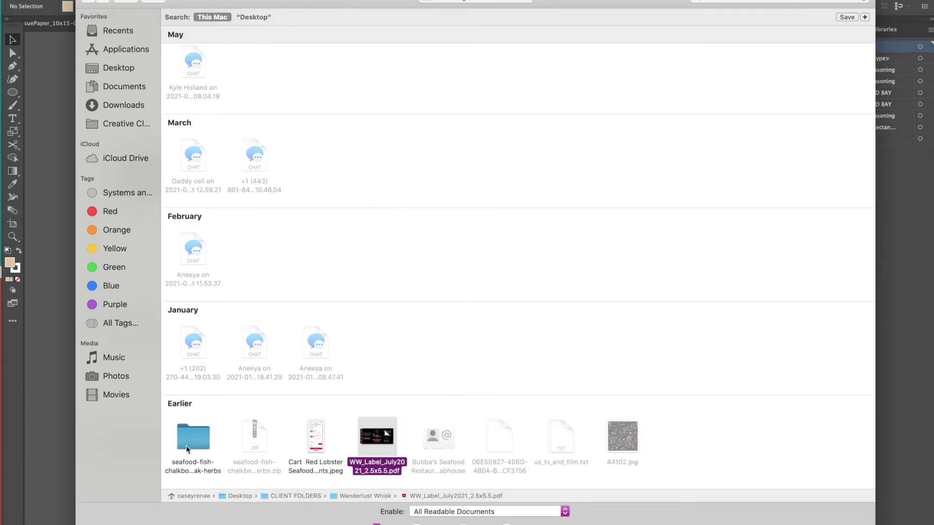
{"action": "double_click", "coordinate": [189, 449]}
Step: Place the 44102.eps seafood pattern above the artboard's upper-left area and delete it
{"action": "double_click", "coordinate": [194, 50]}
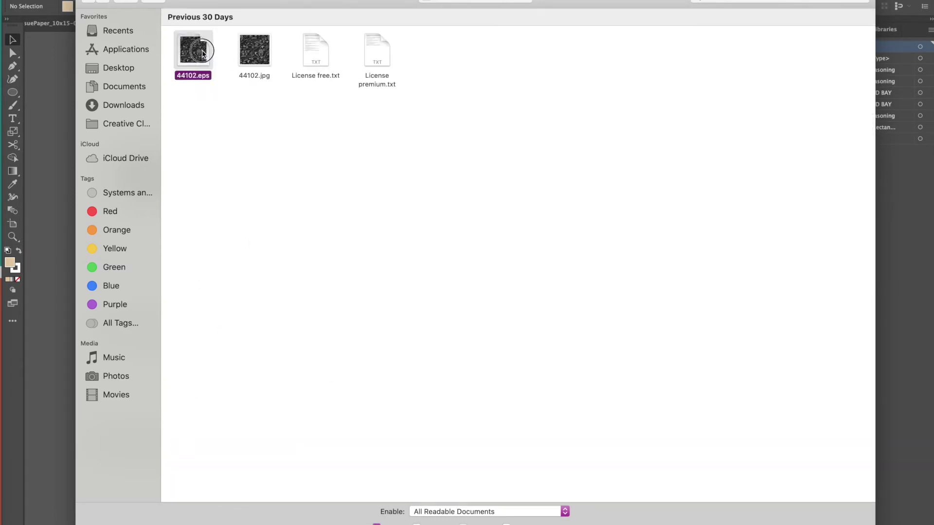
{"action": "left_click", "coordinate": [202, 53]}
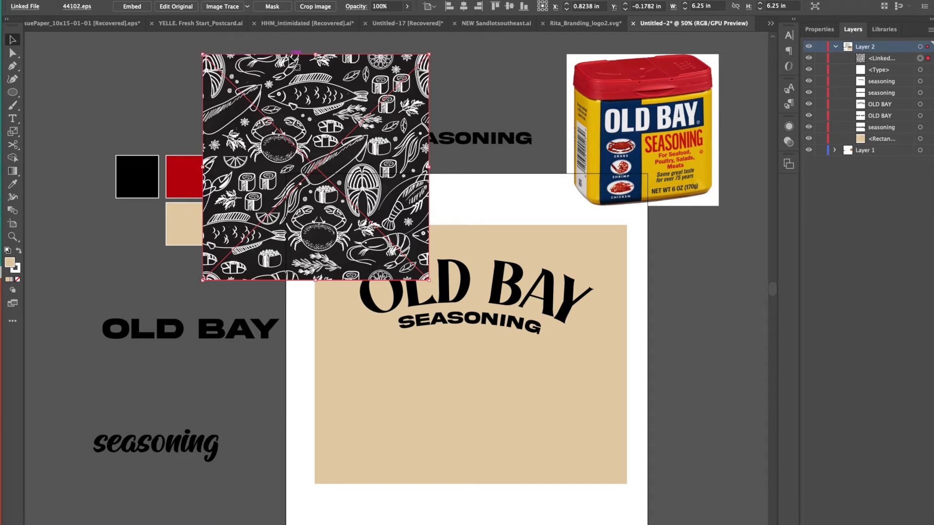
{"action": "key", "text": "Delete"}
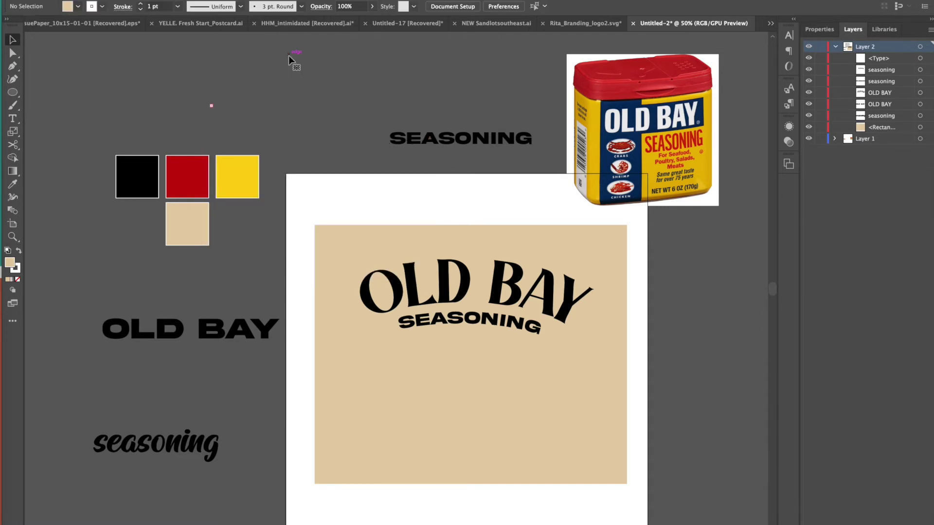
Step: Open the 44102.eps seafood pattern as a separate document
{"action": "left_click", "coordinate": [72, 0]}
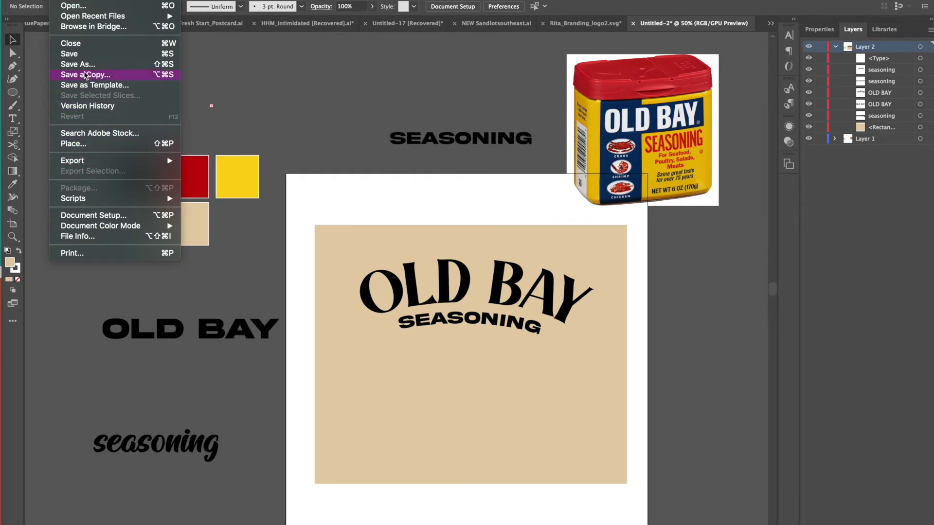
{"action": "left_click", "coordinate": [82, 6]}
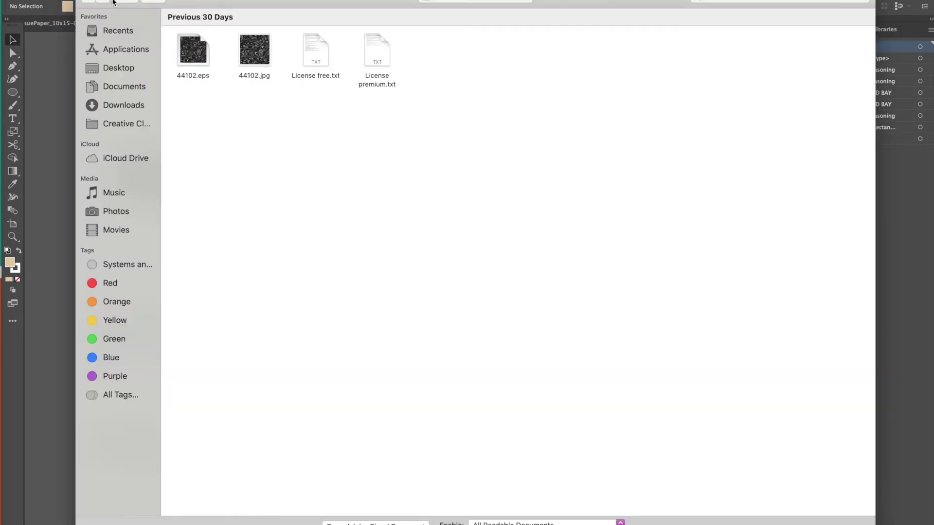
{"action": "double_click", "coordinate": [195, 38]}
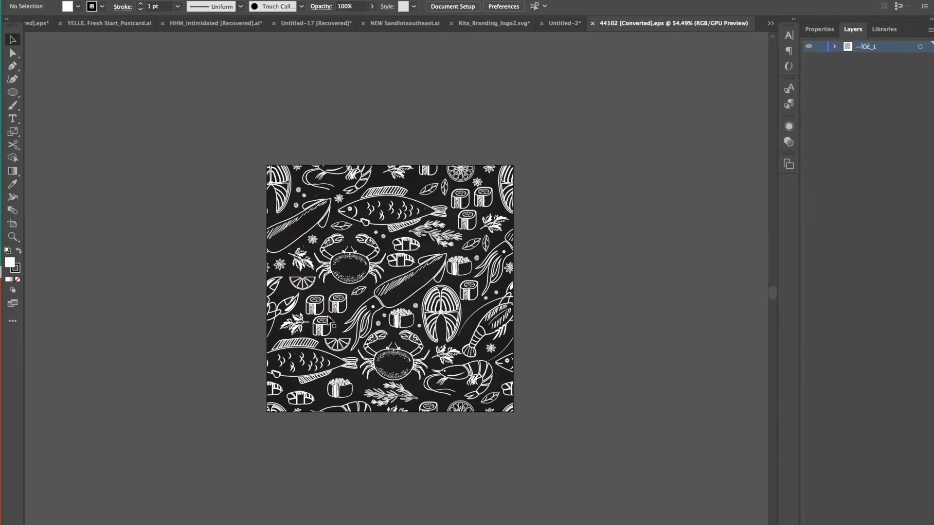
{"action": "double_click", "coordinate": [342, 281]}
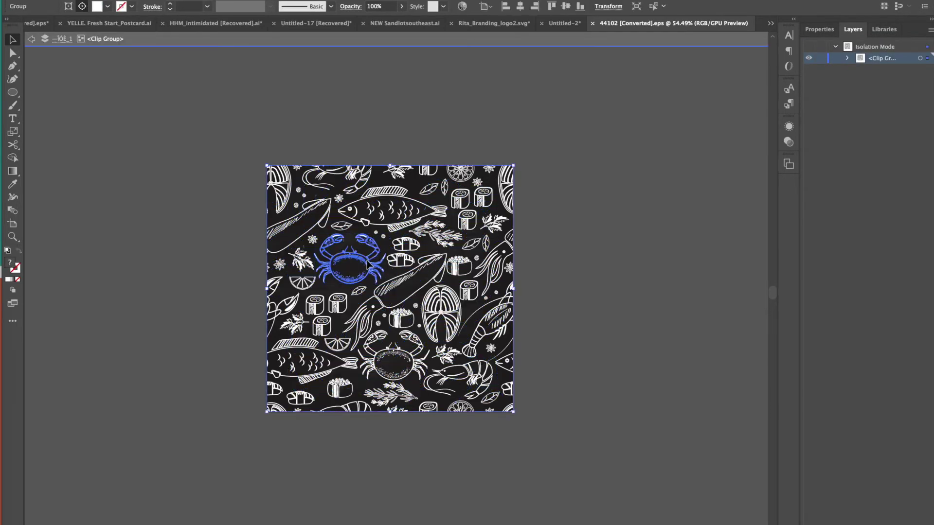
{"action": "double_click", "coordinate": [569, 208]}
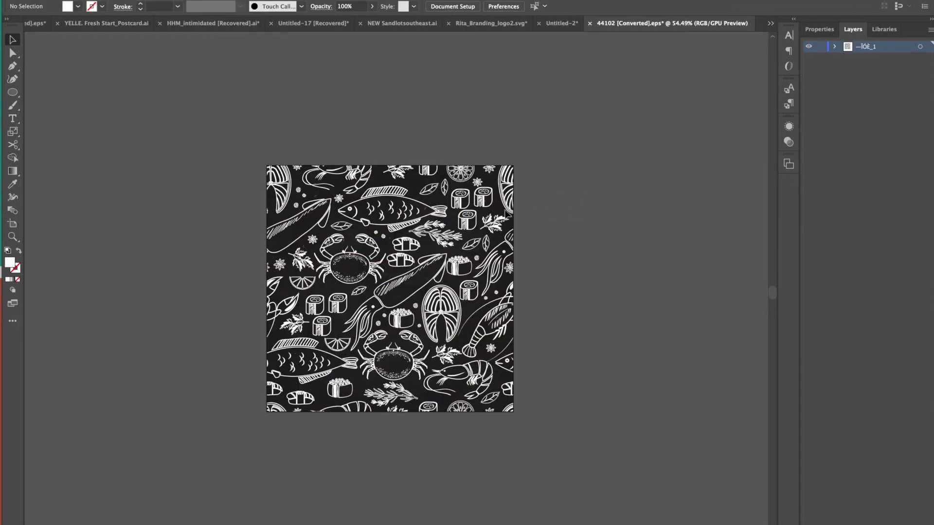
{"action": "left_click", "coordinate": [377, 251]}
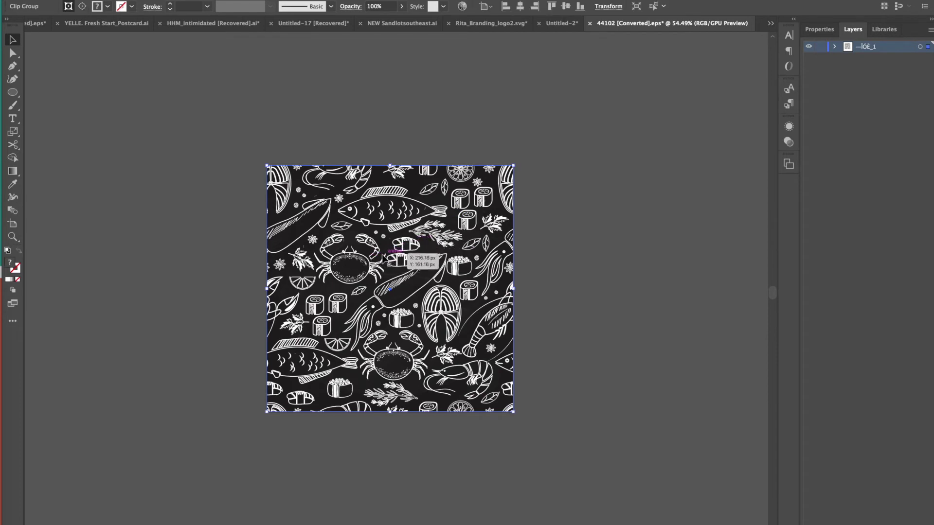
{"action": "double_click", "coordinate": [377, 260]}
{"action": "double_click", "coordinate": [610, 247]}
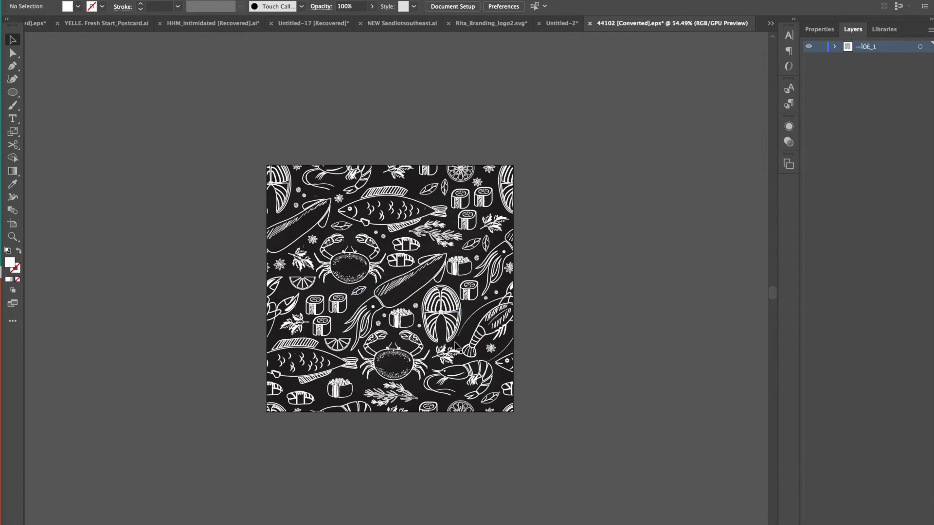
Step: Copy the lower crab from the seafood pattern into Untitled-2, enlarge it, and place it over the tan rectangle's lower-left edge
{"action": "left_click", "coordinate": [375, 252]}
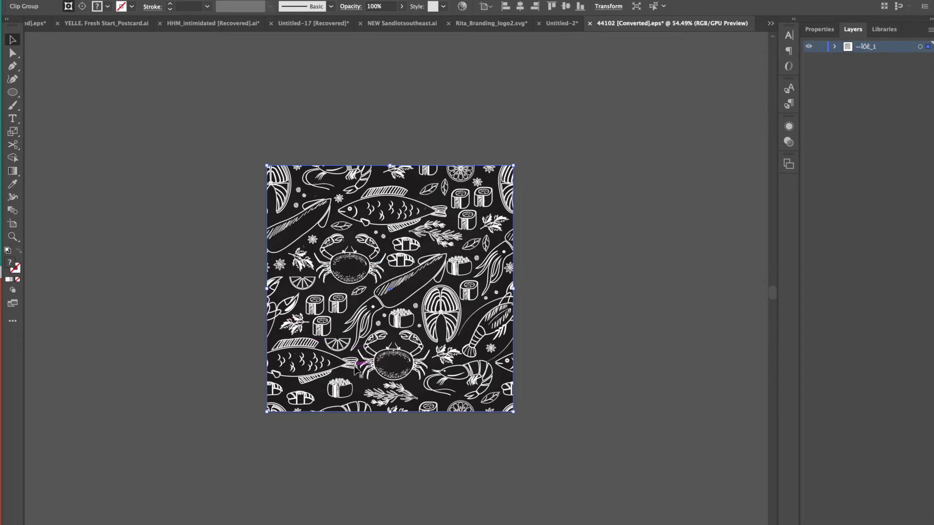
{"action": "double_click", "coordinate": [403, 357]}
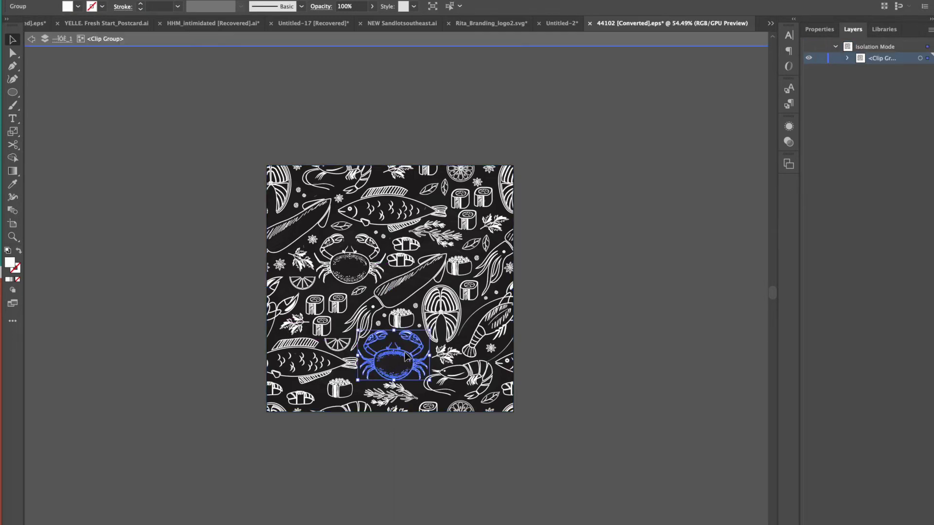
{"action": "left_click", "coordinate": [407, 358]}
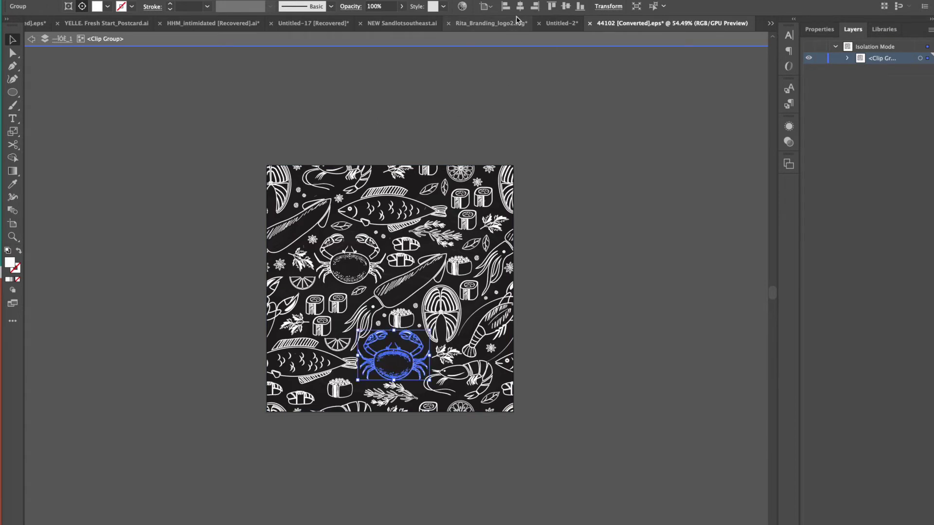
{"action": "left_click", "coordinate": [562, 24]}
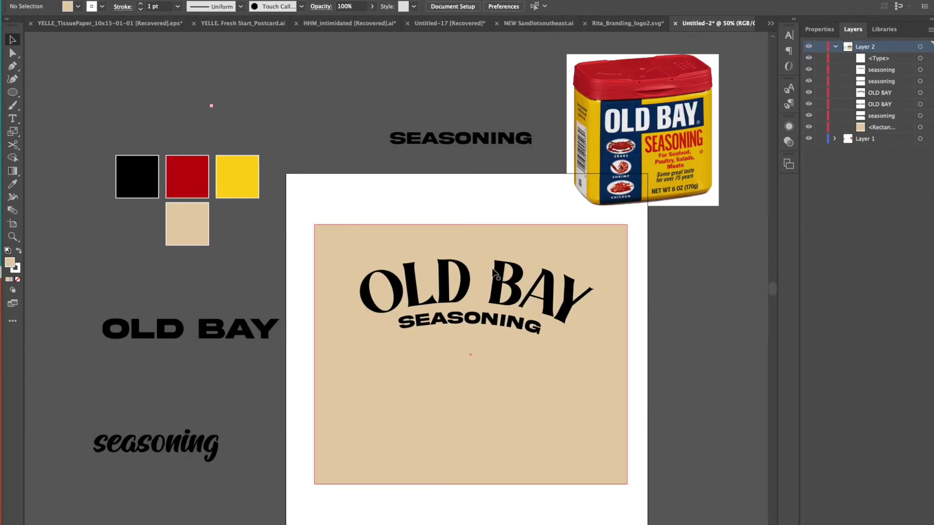
{"action": "key", "text": "ctrl+v"}
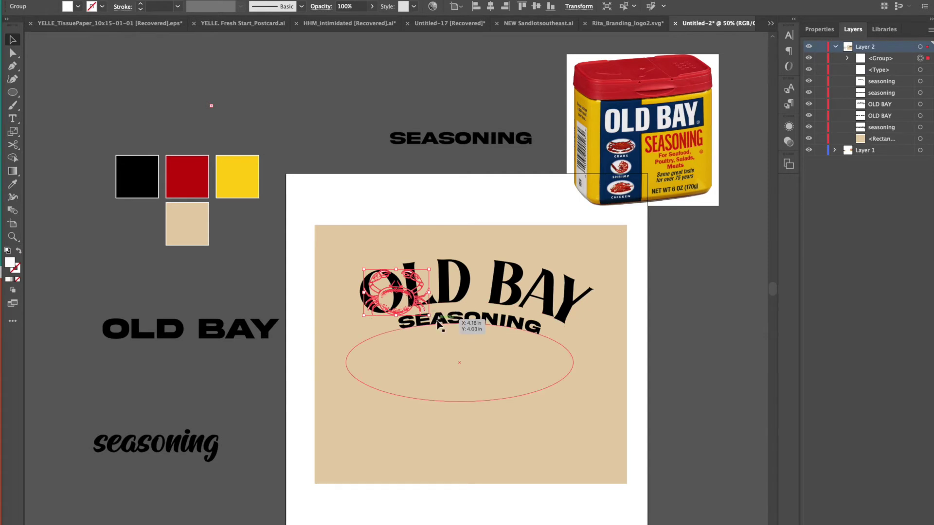
{"action": "left_click_drag", "start_coordinate": [429, 315], "coordinate": [519, 379]}
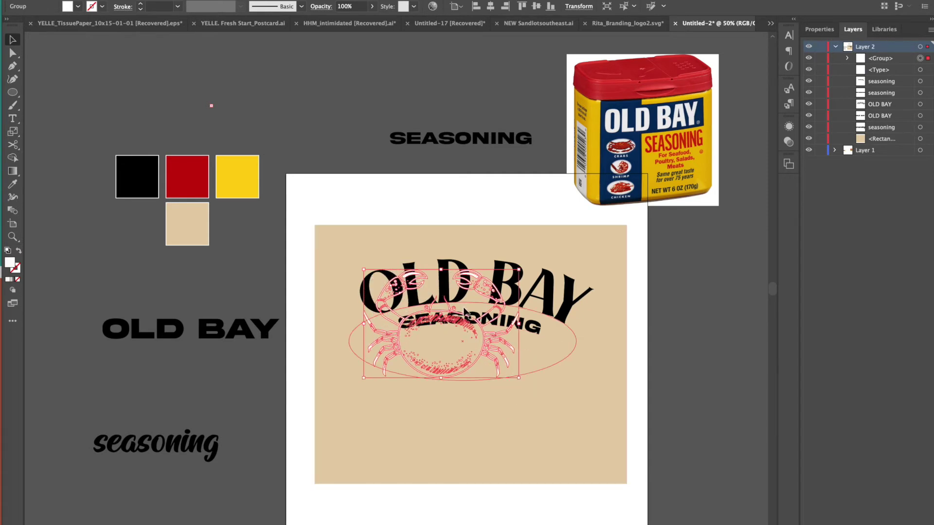
{"action": "left_click_drag", "start_coordinate": [463, 329], "coordinate": [381, 403]}
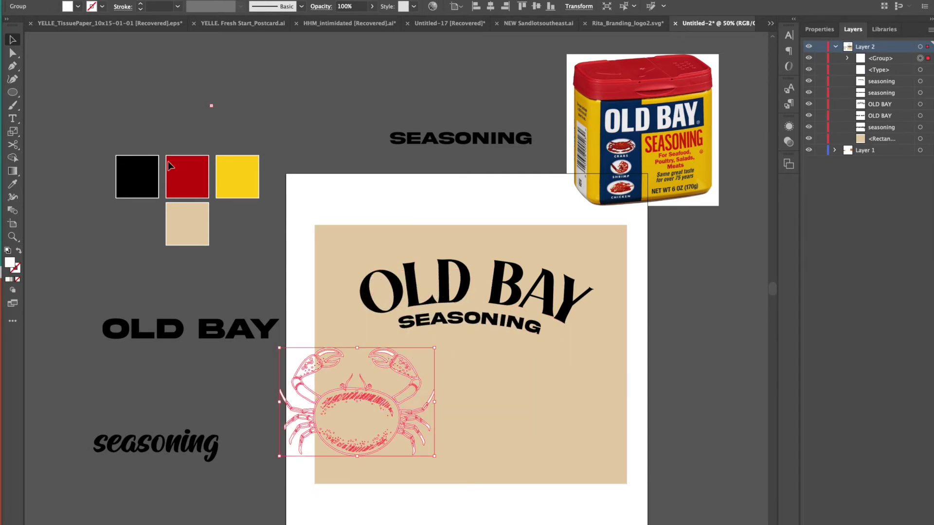
Step: Try coloring the crab by sampling the black swatch square, and undo the change
{"action": "left_click", "coordinate": [13, 184]}
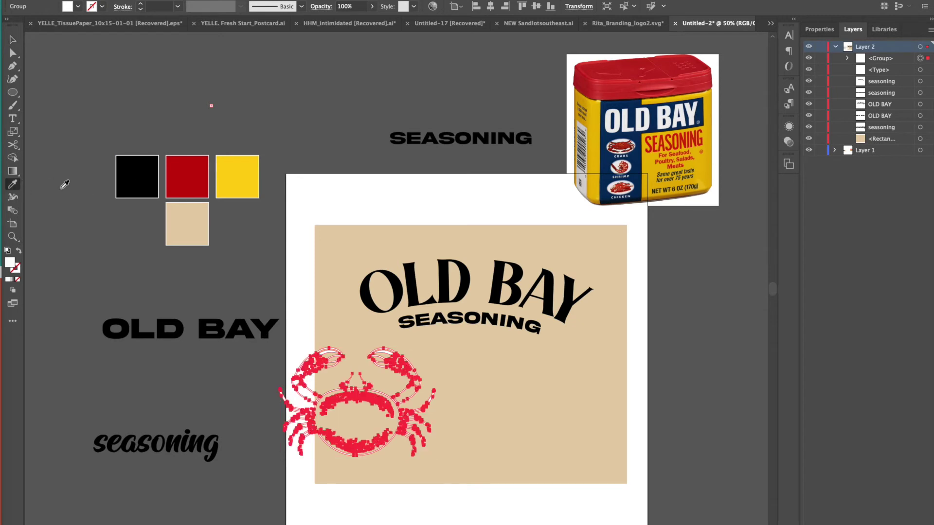
{"action": "left_click", "coordinate": [137, 176]}
{"action": "left_click", "coordinate": [12, 40]}
{"action": "left_click", "coordinate": [83, 71]}
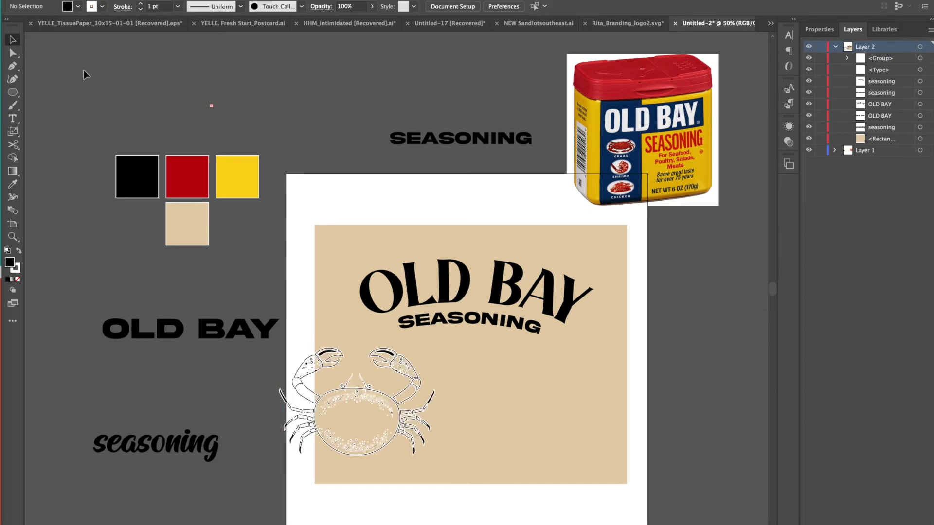
{"action": "key", "text": "ctrl+z"}
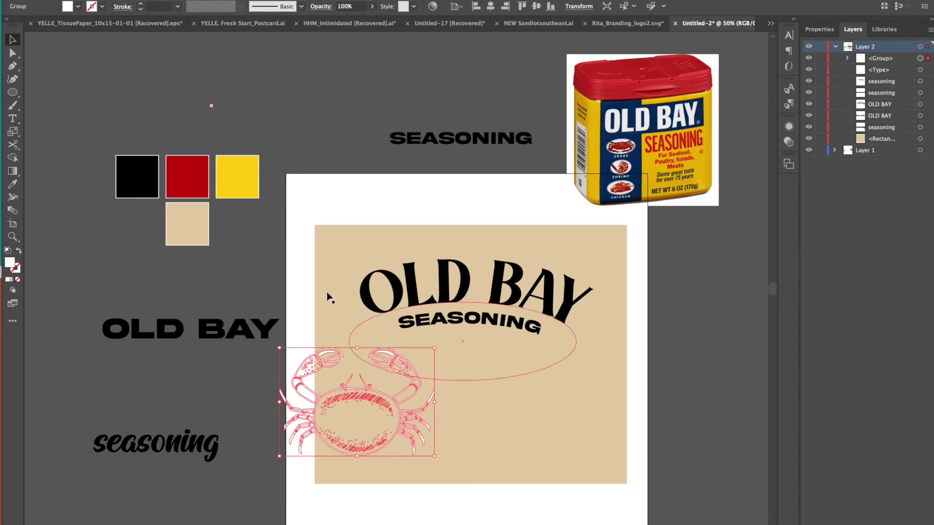
Step: Fill the crab artwork with black, keeping it without a stroke
{"action": "left_click", "coordinate": [78, 6]}
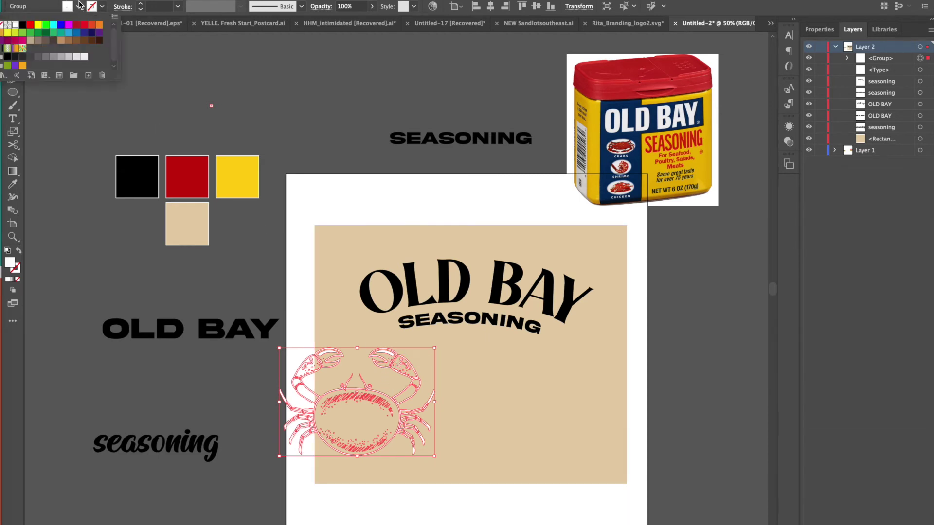
{"action": "left_click", "coordinate": [23, 25]}
{"action": "left_click", "coordinate": [217, 90]}
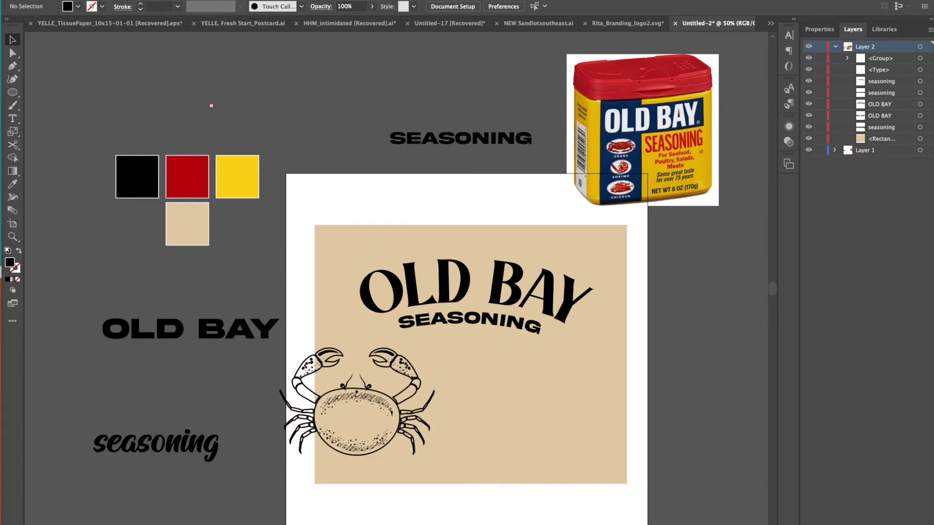
Step: Copy the shrimp from the seafood pattern into Untitled-2, enlarge it, and place it in the tan rectangle's lower-right corner
{"action": "left_click", "coordinate": [771, 23]}
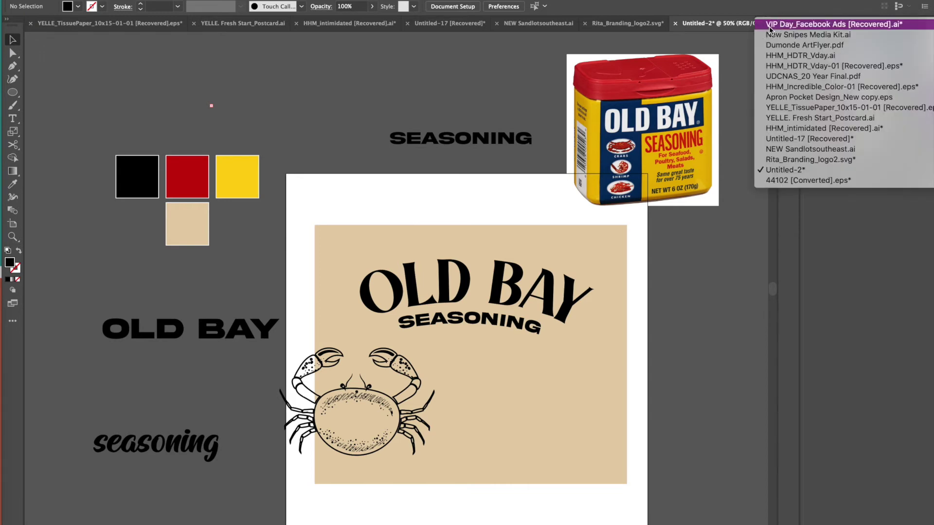
{"action": "key", "text": "Escape"}
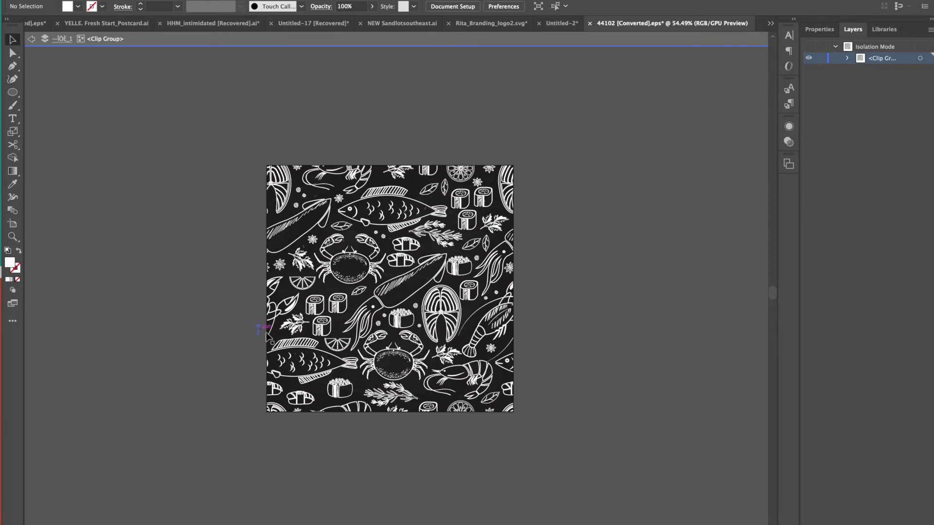
{"action": "left_click", "coordinate": [459, 378]}
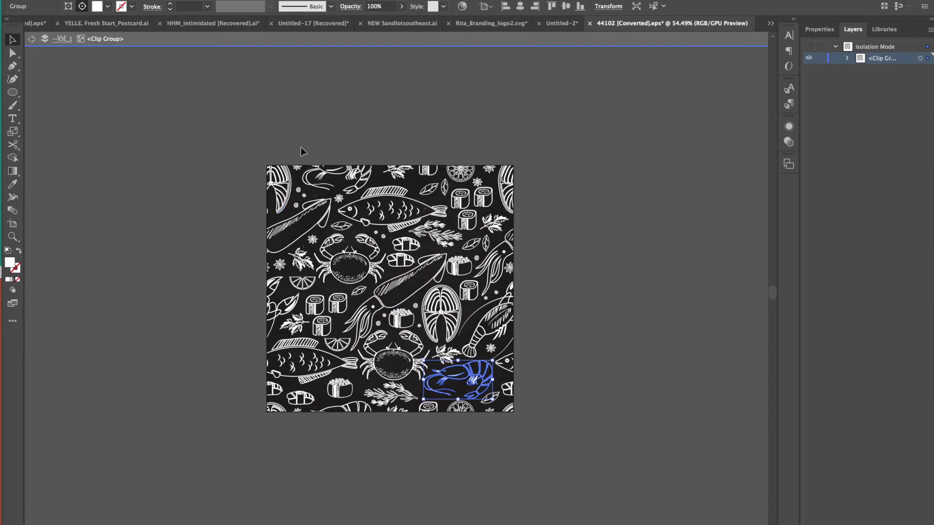
{"action": "left_click", "coordinate": [552, 24]}
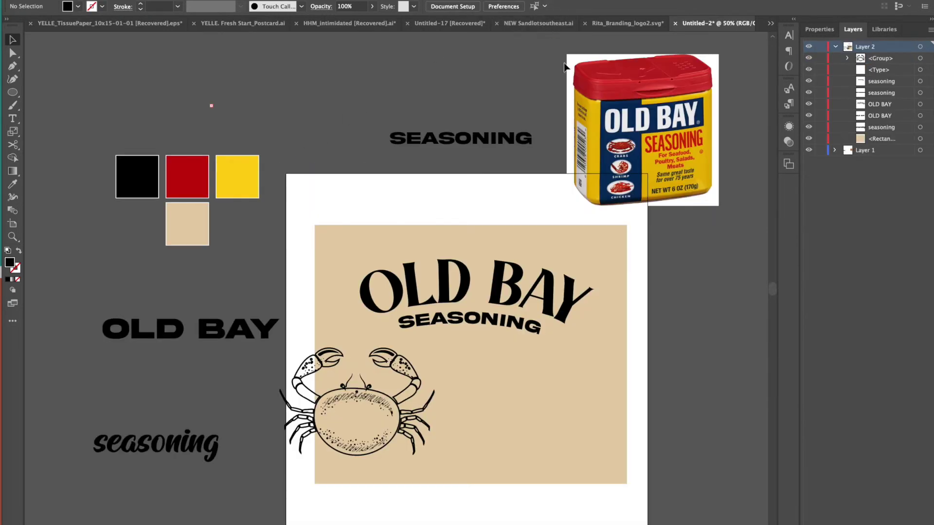
{"action": "left_click", "coordinate": [611, 363]}
{"action": "key", "text": "ctrl+v"}
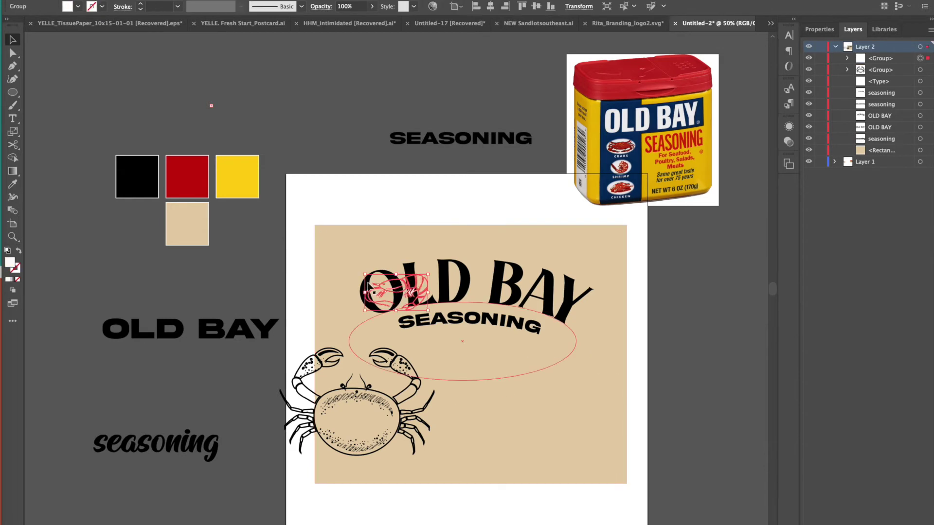
{"action": "left_click_drag", "start_coordinate": [428, 275], "coordinate": [498, 232]}
{"action": "left_click_drag", "start_coordinate": [462, 277], "coordinate": [586, 441]}
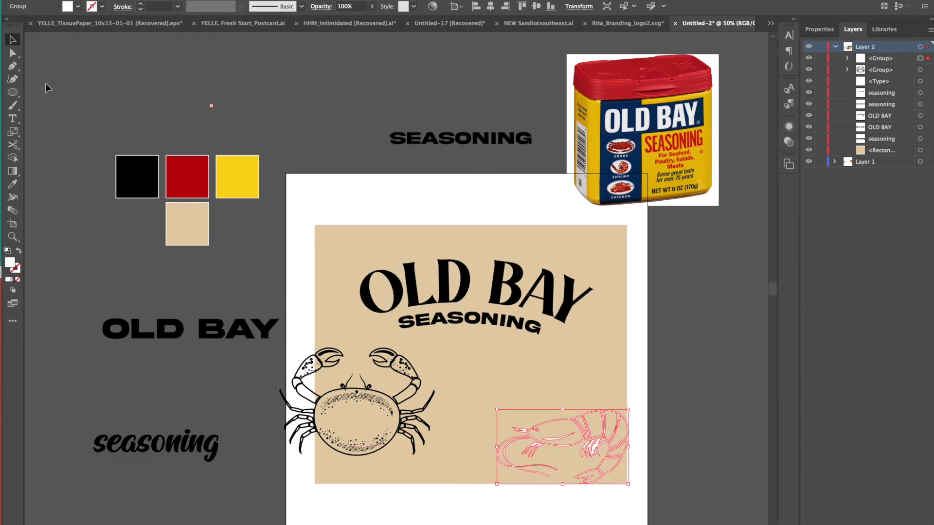
Step: Fill the shrimp artwork with black
{"action": "left_click", "coordinate": [77, 8]}
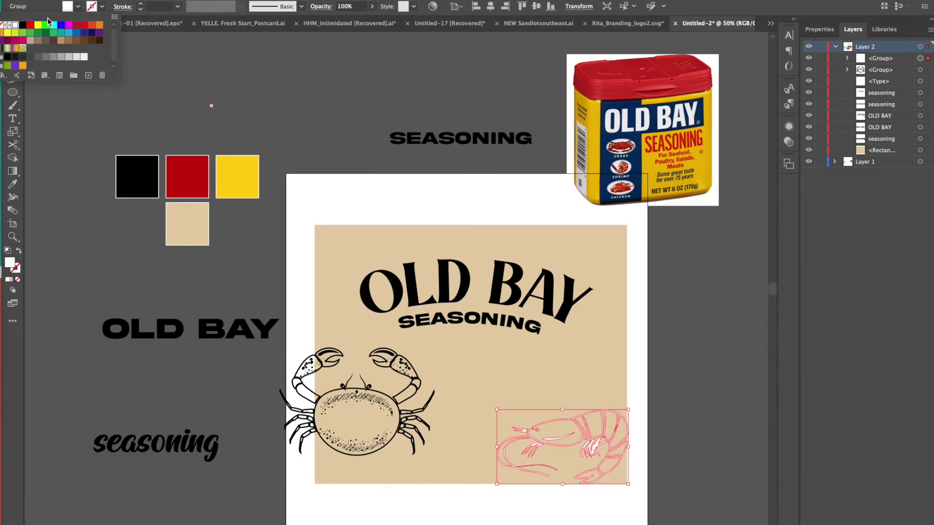
{"action": "left_click", "coordinate": [26, 33]}
{"action": "left_click", "coordinate": [214, 85]}
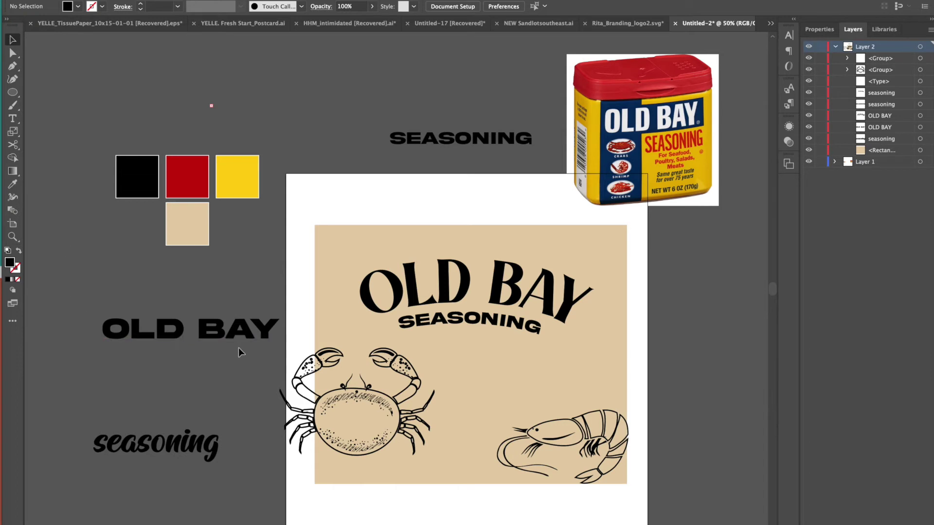
Step: Scale the crab down slightly, keeping its upper-left corner in place
{"action": "left_click", "coordinate": [412, 383]}
{"action": "left_click_drag", "start_coordinate": [436, 456], "coordinate": [406, 436]}
{"action": "key", "text": "ctrl+shift+a"}
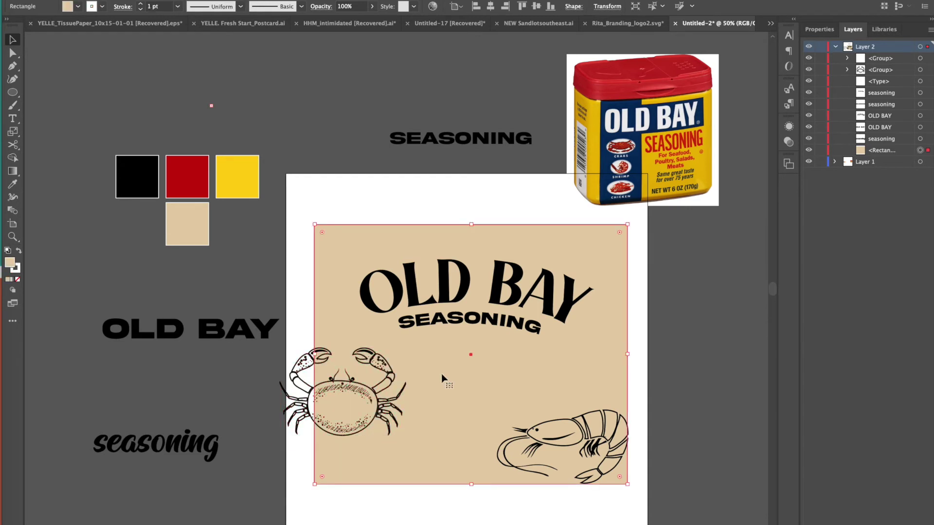
Step: Move the shrimp slightly right so it overlaps the tan rectangle's right edge
{"action": "left_click", "coordinate": [579, 459]}
{"action": "mouse_move", "coordinate": [590, 427]}
{"action": "left_mouse_down"}
{"action": "mouse_move", "coordinate": [613, 444]}
{"action": "mouse_move", "coordinate": [621, 427]}
{"action": "mouse_move", "coordinate": [607, 422]}
{"action": "left_mouse_up"}
{"action": "left_click", "coordinate": [684, 376]}
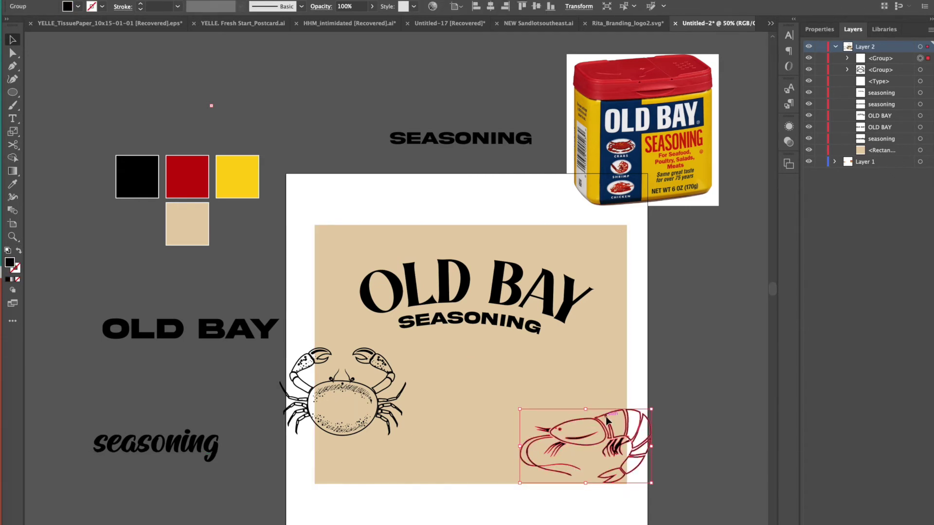
{"action": "left_click", "coordinate": [693, 405]}
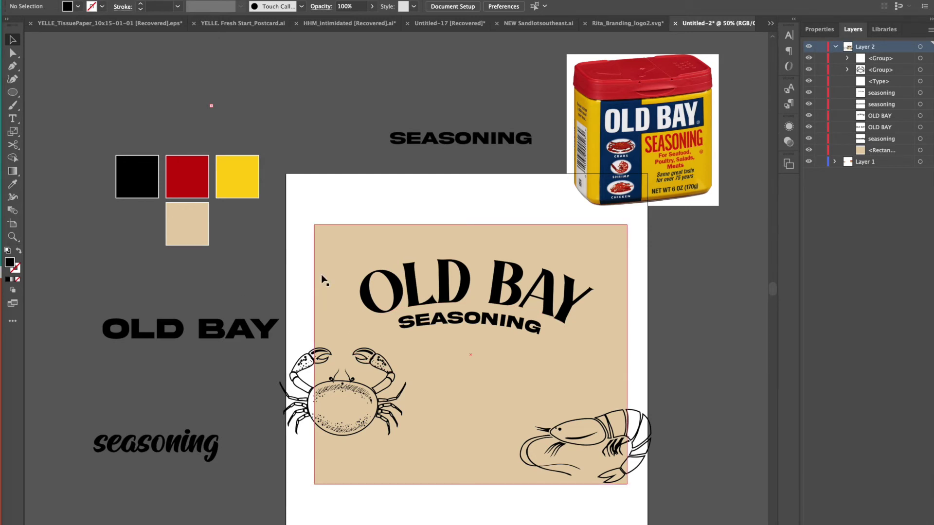
Step: Add the line "FOR SEAFOOD, POULTRY, SALADS, MEATS" in 14 pt Akira Expanded between the curved lettering and the shrimp
{"action": "left_click", "coordinate": [12, 118]}
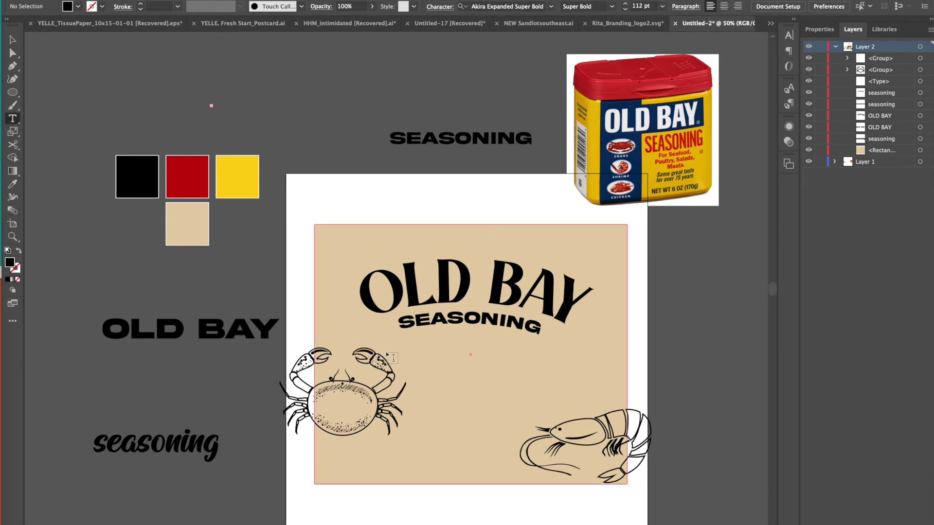
{"action": "left_click", "coordinate": [439, 407]}
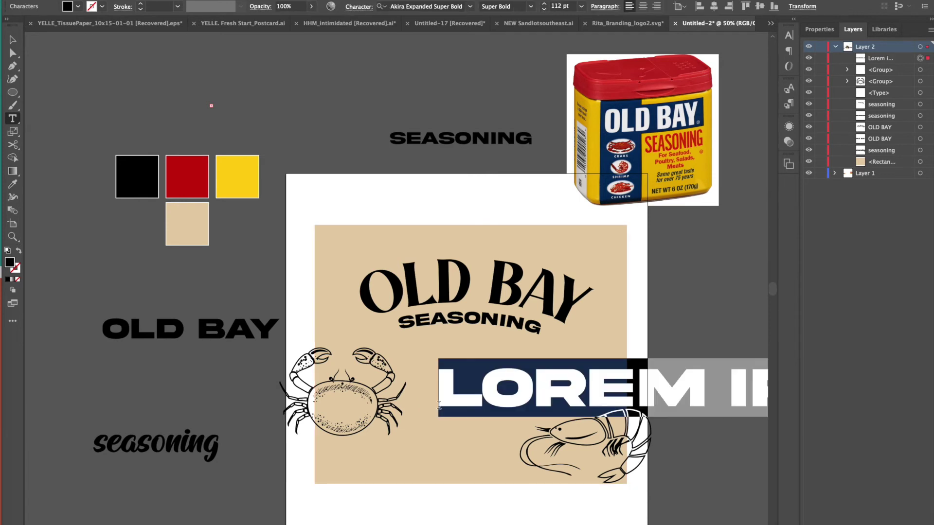
{"action": "left_click", "coordinate": [582, 7]}
{"action": "left_click", "coordinate": [595, 118]}
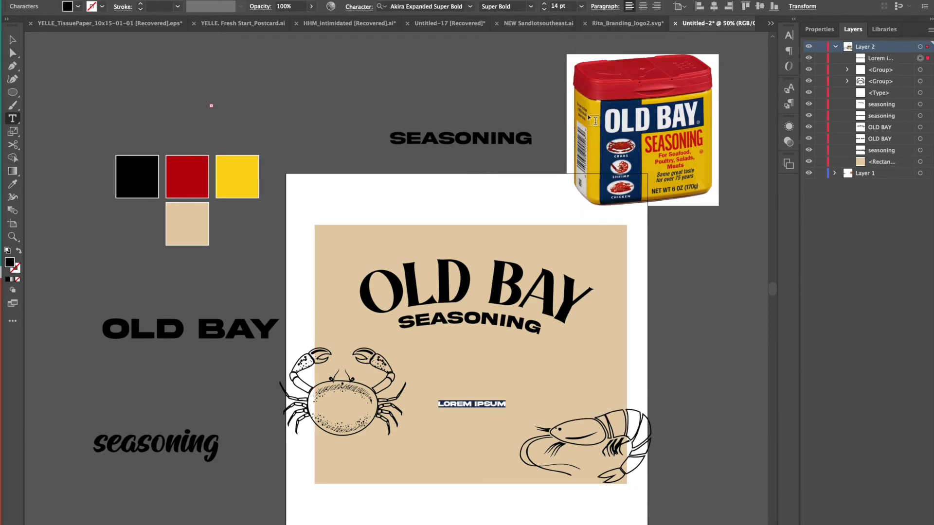
{"action": "type", "text": "FRO"}
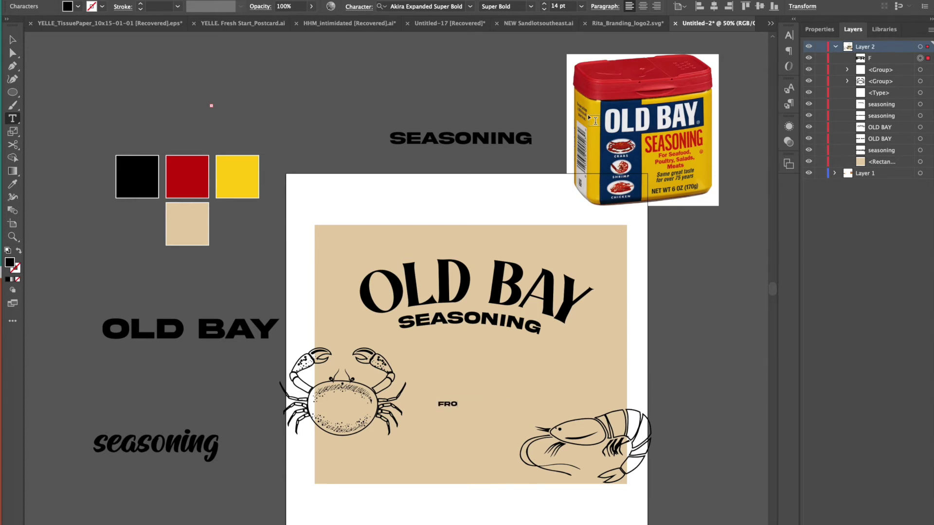
{"action": "key", "text": "BackSpace"}
{"action": "type", "text": "OR SEAFOOD, POUL"}
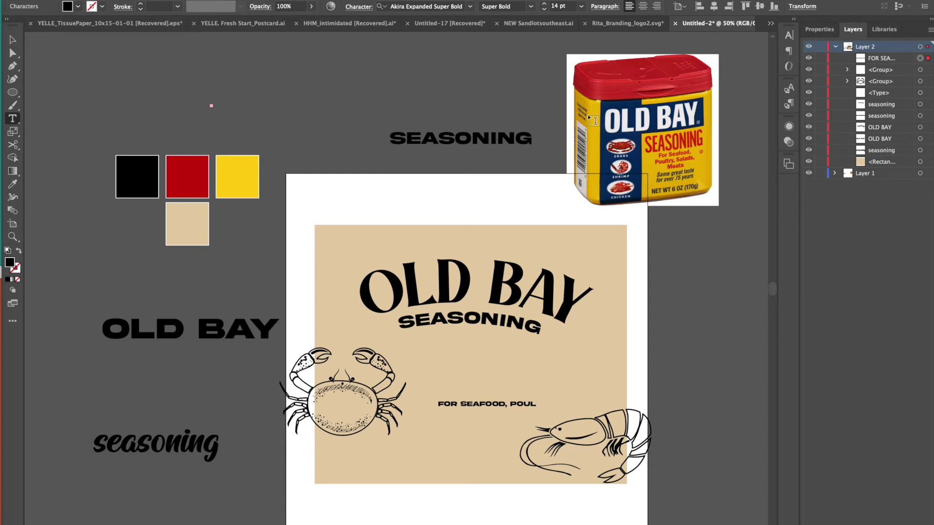
{"action": "type", "text": "TRY, SALADS, MEATS"}
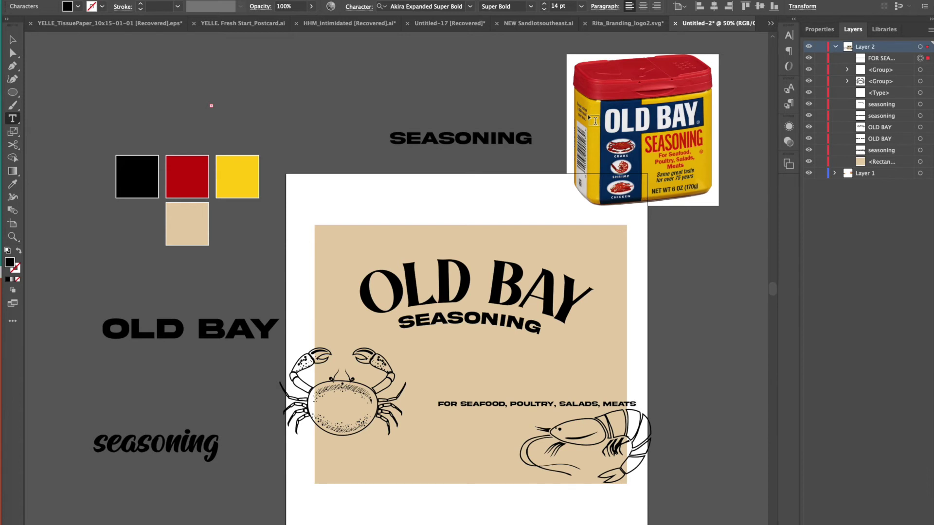
{"action": "key", "text": "Escape"}
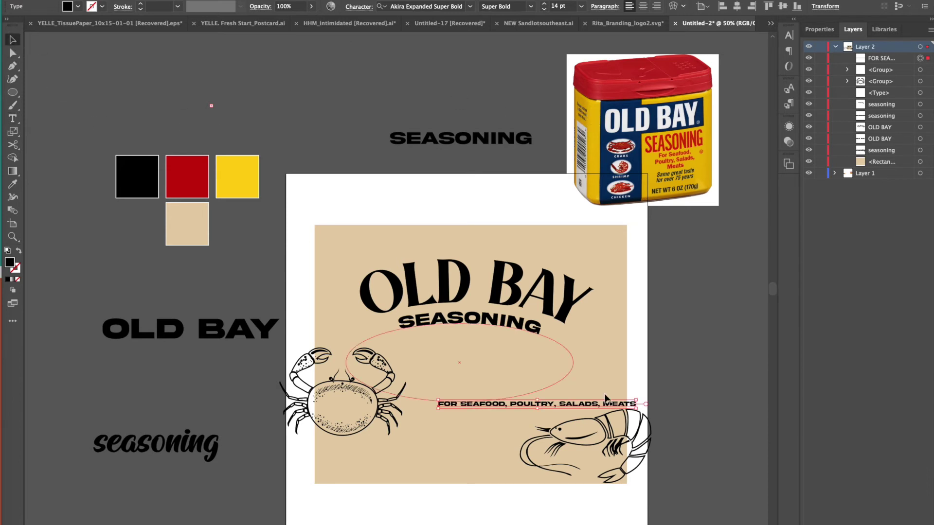
{"action": "left_click_drag", "start_coordinate": [596, 405], "coordinate": [593, 380]}
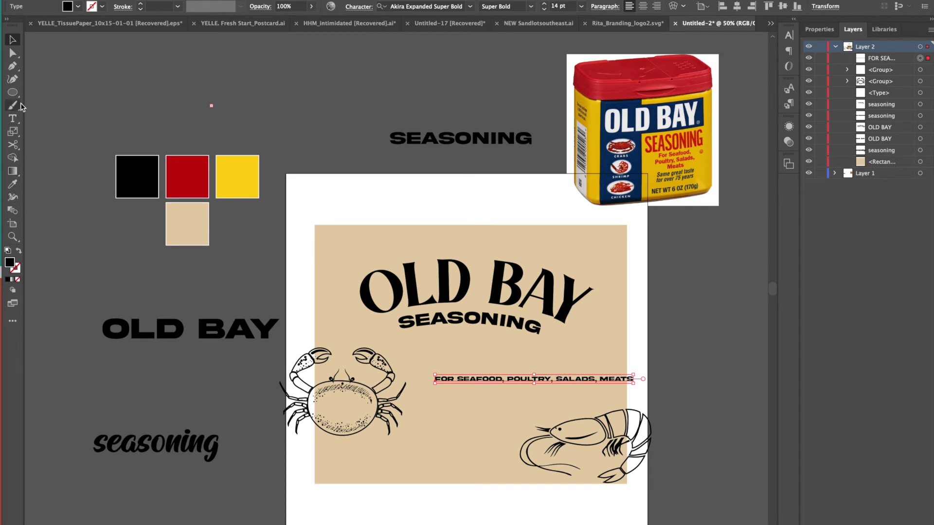
Step: Add the text "Same great taste over 75 years" and place it low on the tan rectangle, below the crab
{"action": "left_click", "coordinate": [13, 118]}
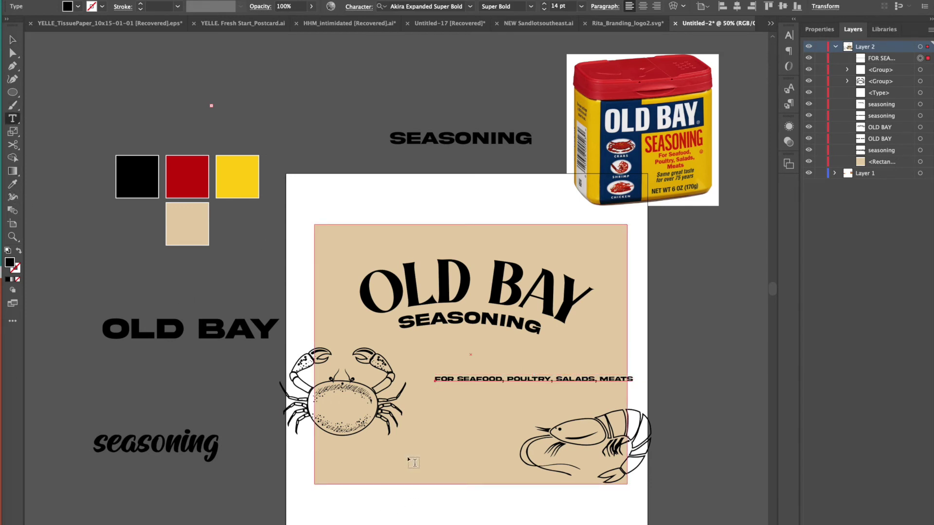
{"action": "left_click", "coordinate": [429, 443]}
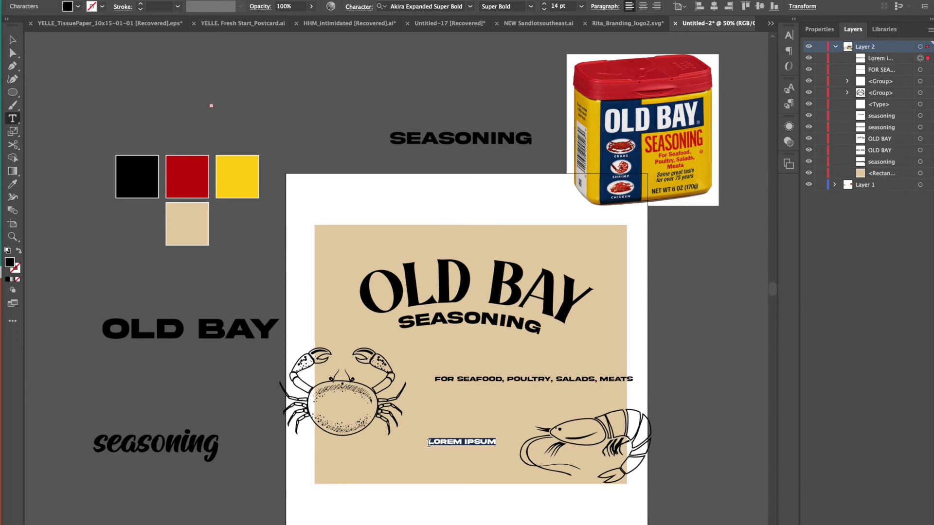
{"action": "type", "text": "sa"}
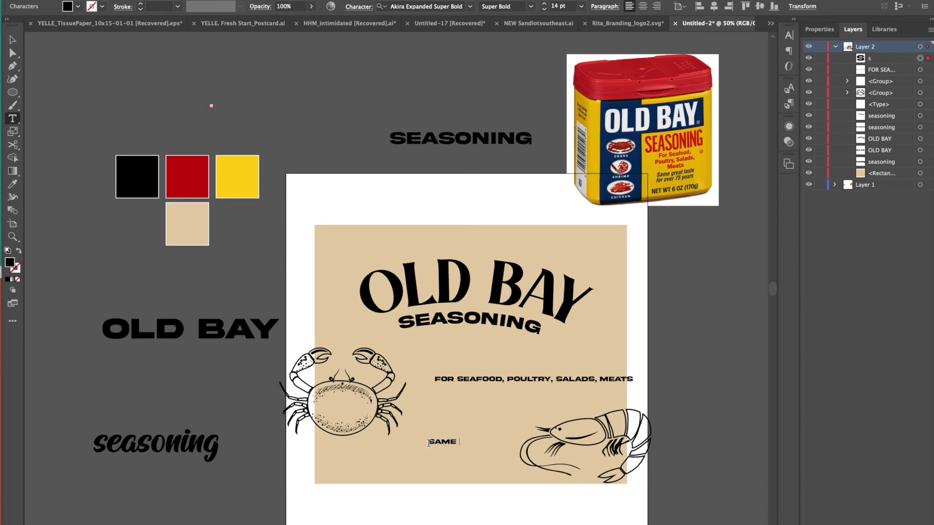
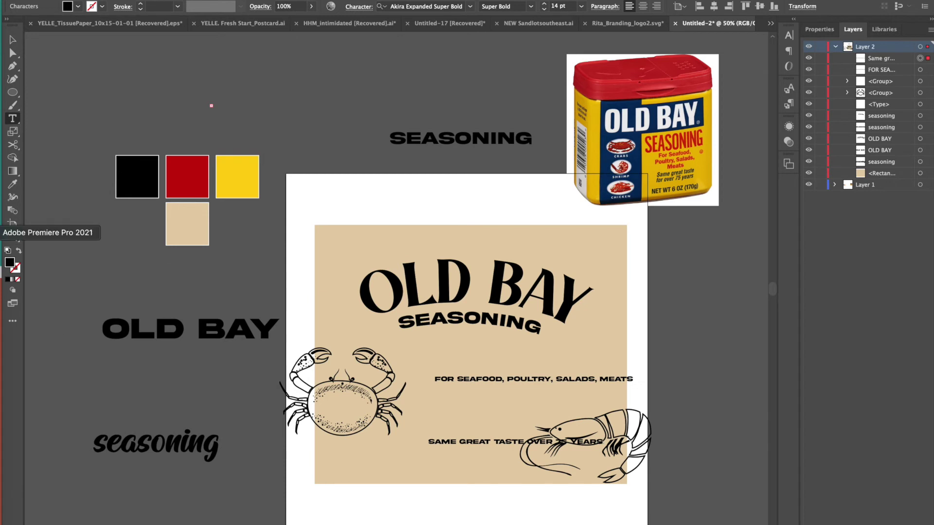
{"action": "left_click", "coordinate": [13, 40]}
{"action": "left_click", "coordinate": [429, 435]}
{"action": "left_click_drag", "start_coordinate": [429, 434], "coordinate": [359, 441]}
Step: Match the "Same great taste" line to the Mount Hills style of the curved OLD BAY lettering and set it to 18 pt
{"action": "left_click", "coordinate": [13, 184]}
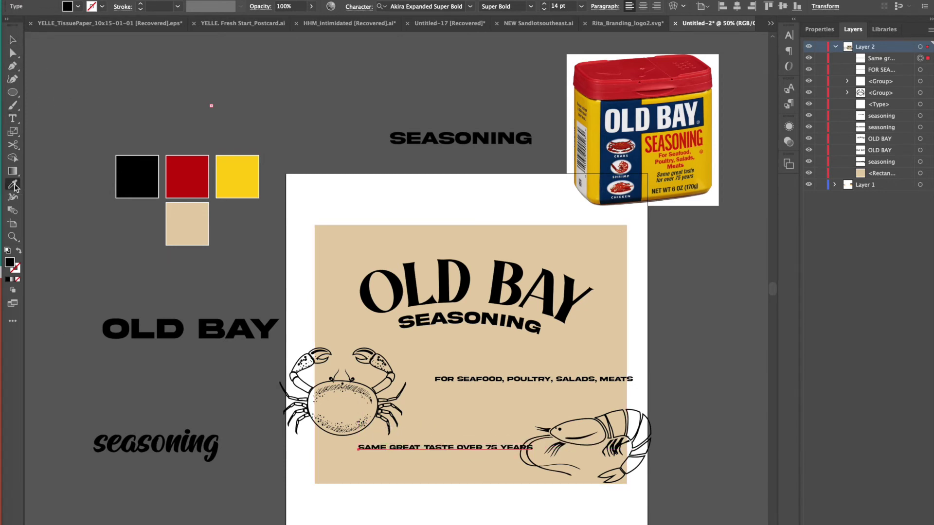
{"action": "left_click", "coordinate": [438, 292]}
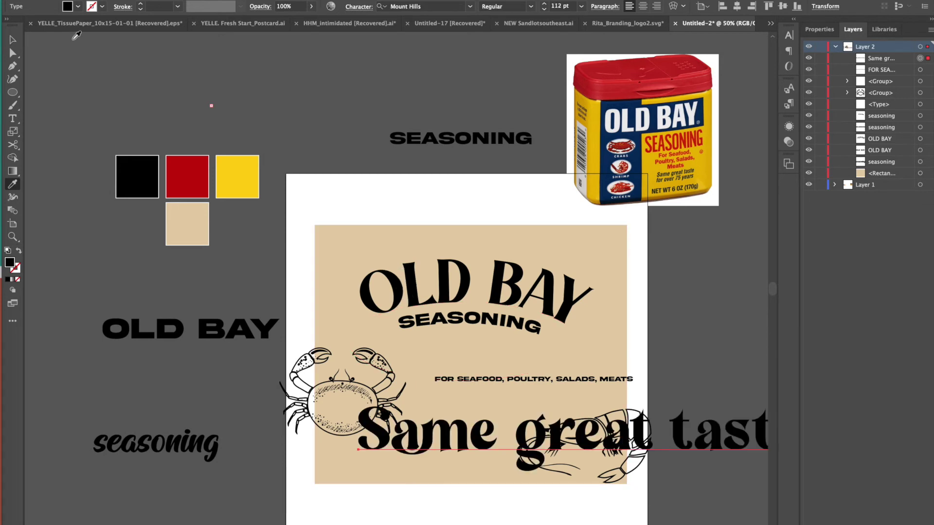
{"action": "left_click", "coordinate": [13, 39]}
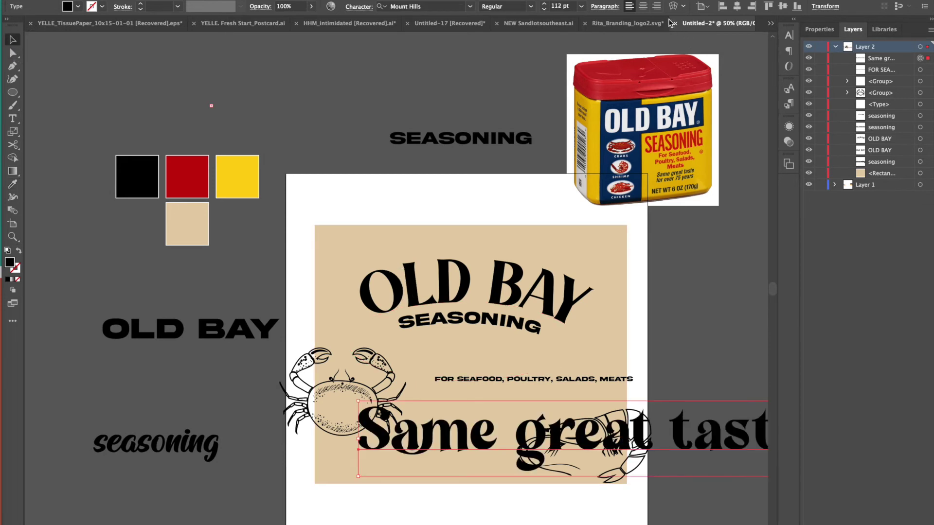
{"action": "left_click", "coordinate": [581, 6]}
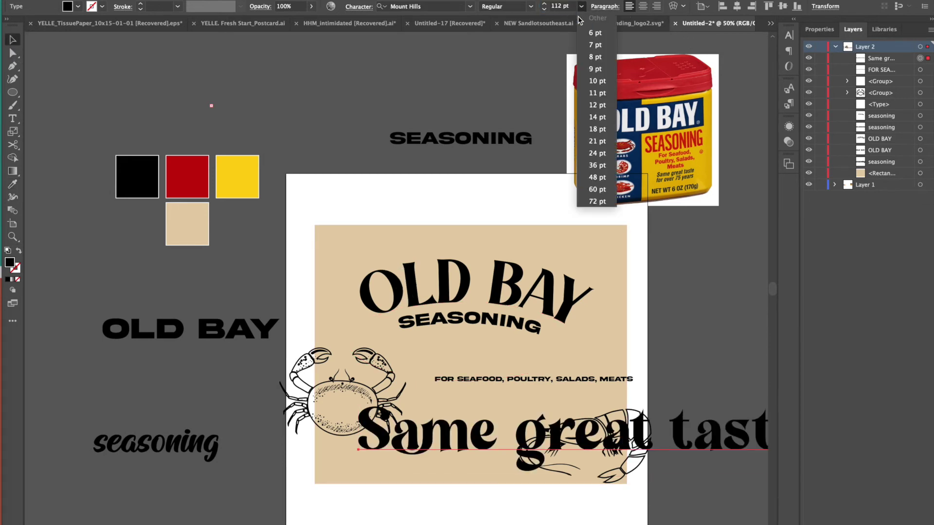
{"action": "left_click", "coordinate": [591, 130]}
Step: Break the "Same great taste" text into two lines before "over" and end it with an exclamation mark
{"action": "scroll", "coordinate": [681, 243], "scroll_direction": "up", "scroll_amount": 2}
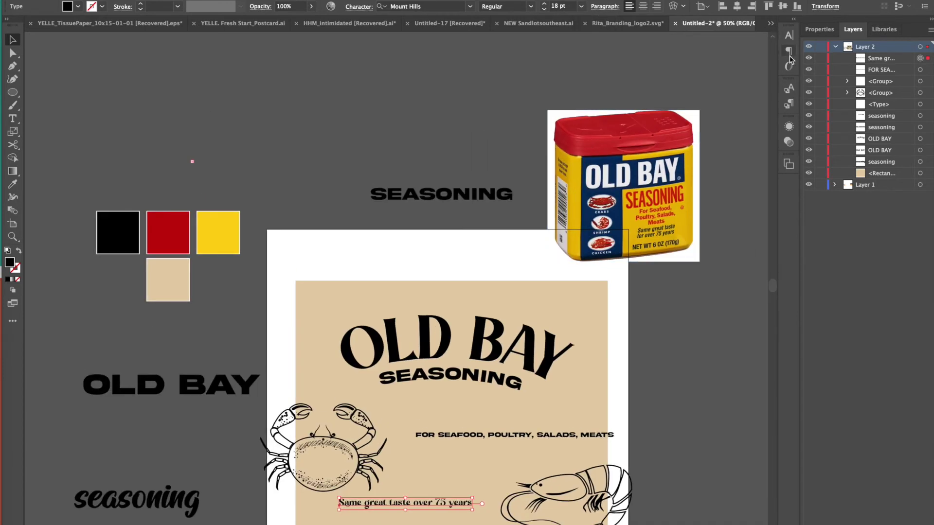
{"action": "mouse_move", "coordinate": [771, 284]}
{"action": "left_mouse_down"}
{"action": "mouse_move", "coordinate": [775, 297]}
{"action": "mouse_move", "coordinate": [771, 288]}
{"action": "left_mouse_up"}
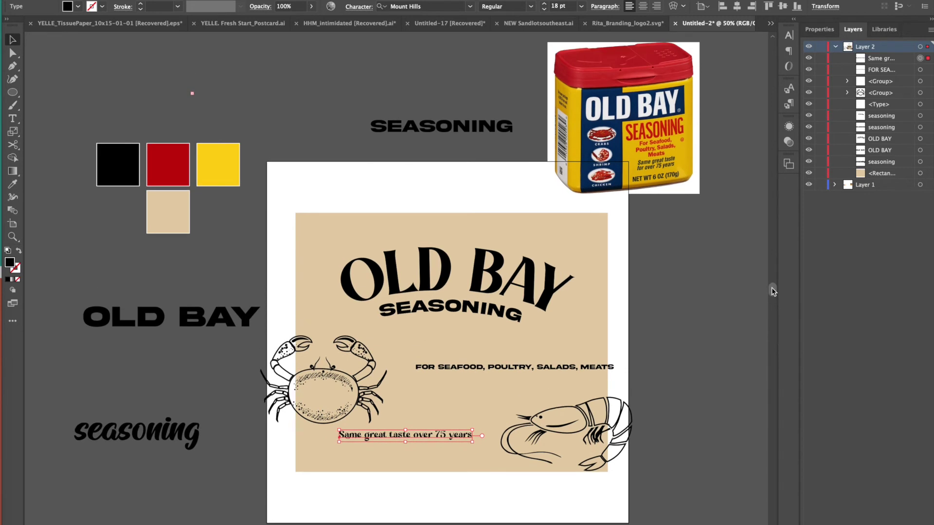
{"action": "double_click", "coordinate": [416, 436]}
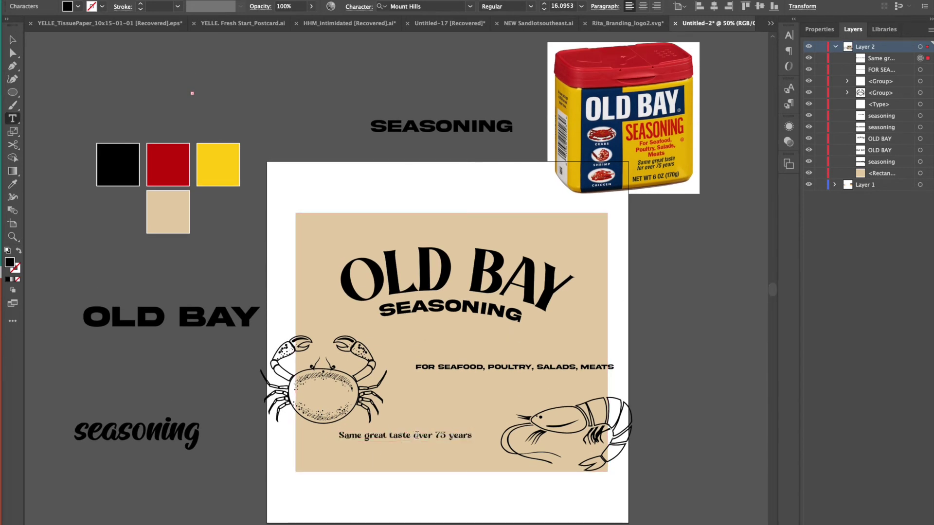
{"action": "key", "text": "BackSpace"}
{"action": "key", "text": "Return"}
{"action": "left_click", "coordinate": [407, 444]}
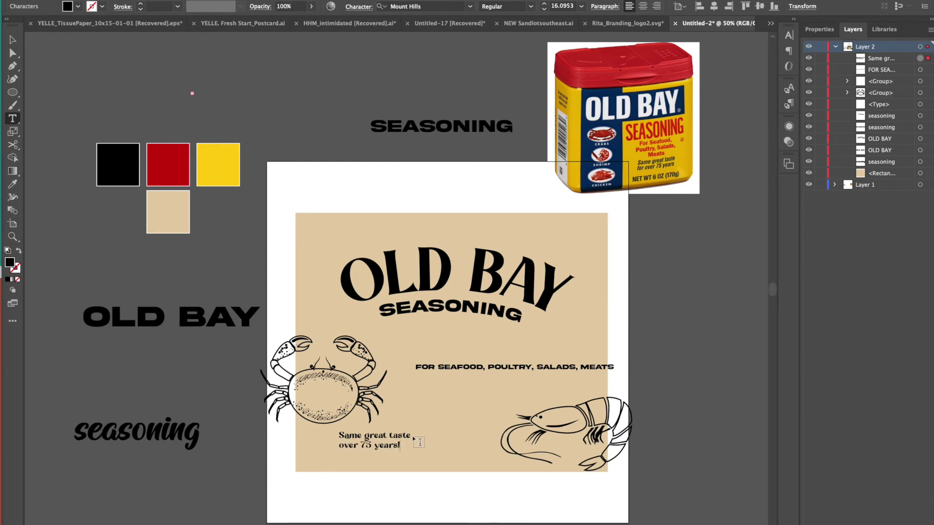
Step: Set the whole two-line "Same great taste over 75 years!" text to 18 pt
{"action": "left_click_drag", "start_coordinate": [400, 444], "coordinate": [312, 421]}
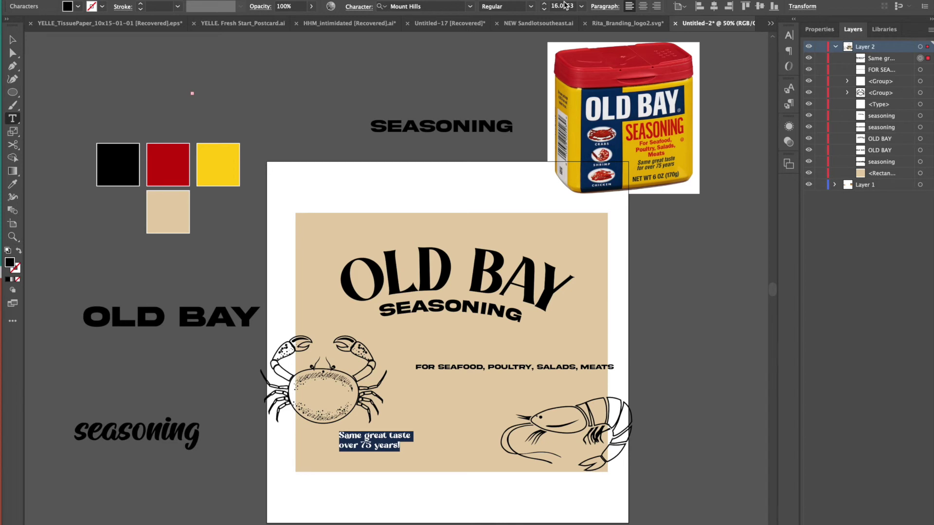
{"action": "left_click", "coordinate": [545, 5]}
{"action": "left_click", "coordinate": [545, 5]}
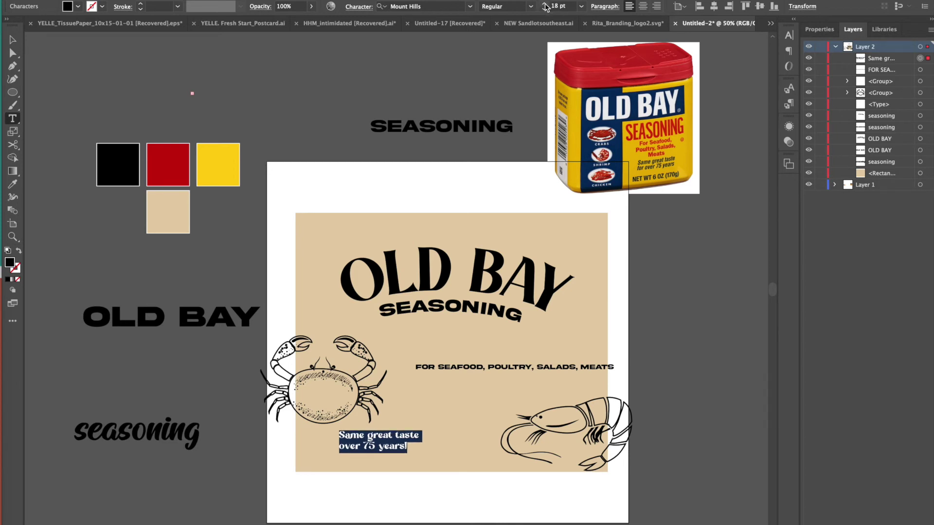
Step: Loosen the leading of the two-line "Same great taste" text to 27 pt
{"action": "left_click", "coordinate": [592, 7]}
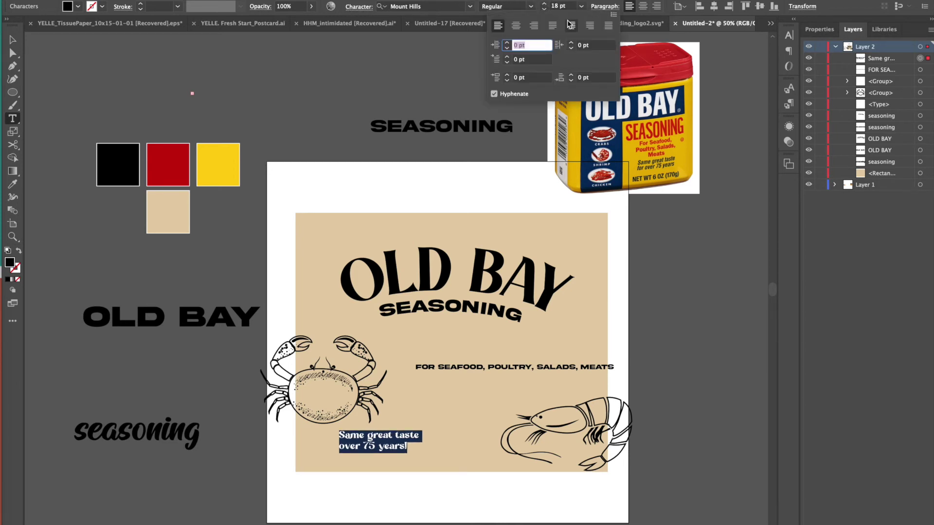
{"action": "left_click", "coordinate": [360, 7]}
{"action": "left_click", "coordinate": [326, 55]}
{"action": "left_click", "coordinate": [327, 55]}
{"action": "left_click", "coordinate": [327, 55]}
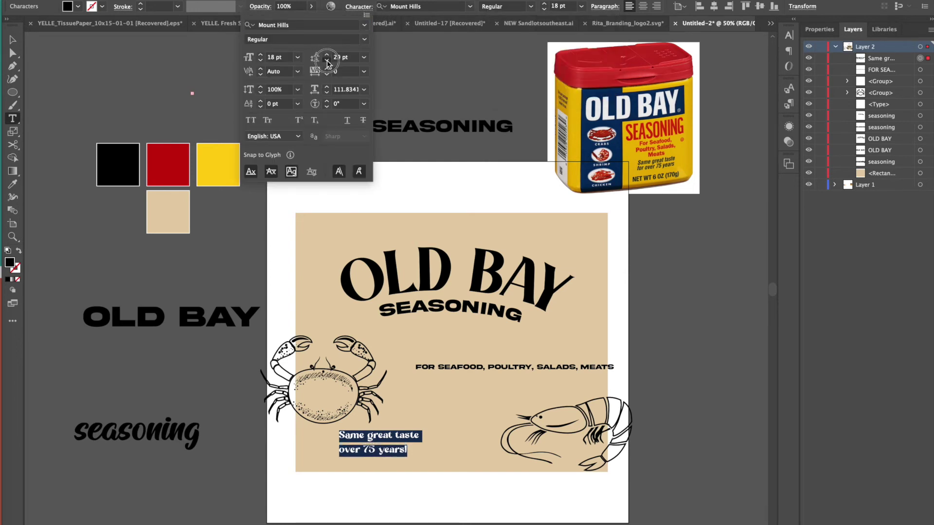
{"action": "left_click", "coordinate": [327, 61]}
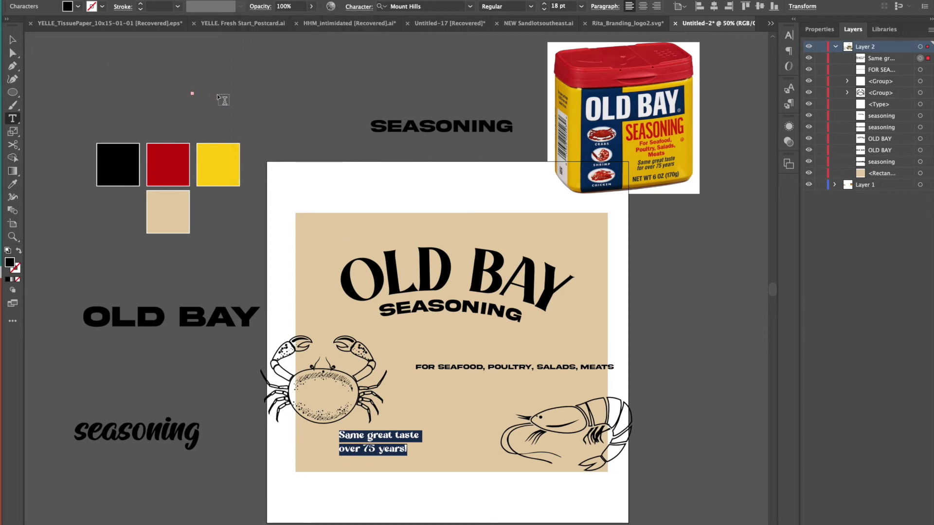
{"action": "key", "text": "Escape"}
{"action": "left_click", "coordinate": [14, 41]}
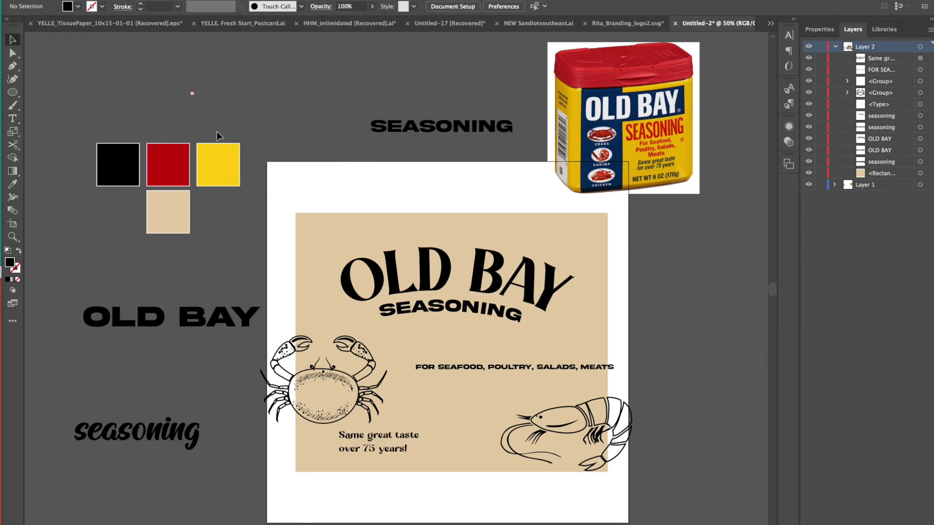
Step: Move the two-line text slightly left and down beneath the crab, and lock the tan rectangle
{"action": "left_click_drag", "start_coordinate": [405, 435], "coordinate": [380, 441]}
{"action": "left_click", "coordinate": [820, 174]}
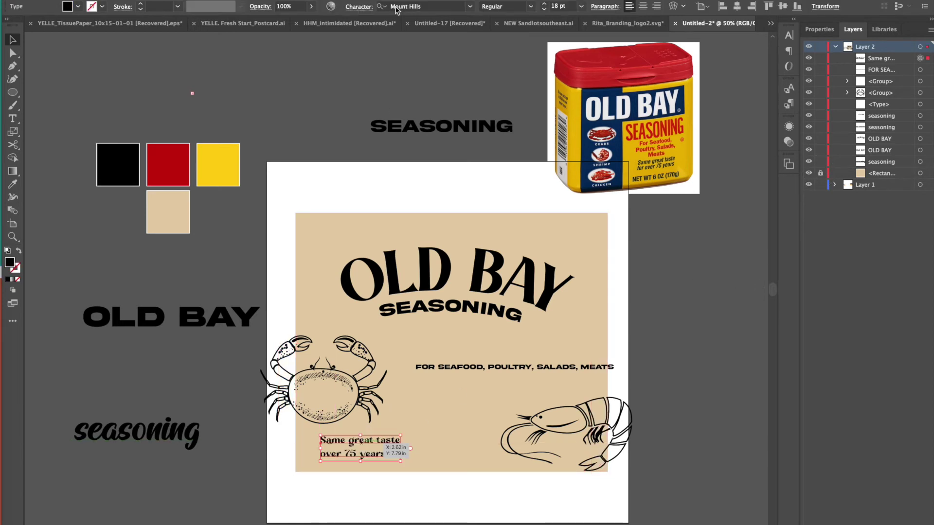
Step: Set the two-line text's horizontal scale to 116% and its leading to 24 pt
{"action": "left_click", "coordinate": [360, 7]}
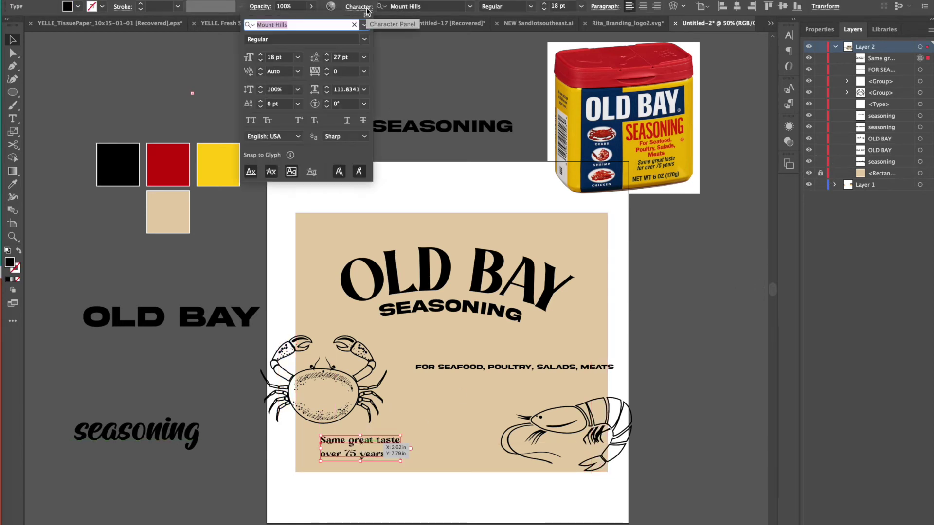
{"action": "left_click", "coordinate": [328, 75]}
{"action": "left_click", "coordinate": [327, 74]}
{"action": "left_click", "coordinate": [326, 68]}
{"action": "left_click", "coordinate": [327, 69]}
{"action": "left_click", "coordinate": [327, 69]}
{"action": "left_click", "coordinate": [326, 92]}
{"action": "left_click", "coordinate": [326, 87]}
{"action": "left_click", "coordinate": [326, 87]}
{"action": "left_click", "coordinate": [327, 87]}
{"action": "left_click", "coordinate": [327, 87]}
{"action": "left_click", "coordinate": [326, 87]}
{"action": "left_click", "coordinate": [327, 87]}
{"action": "left_click", "coordinate": [327, 60]}
{"action": "left_click", "coordinate": [327, 60]}
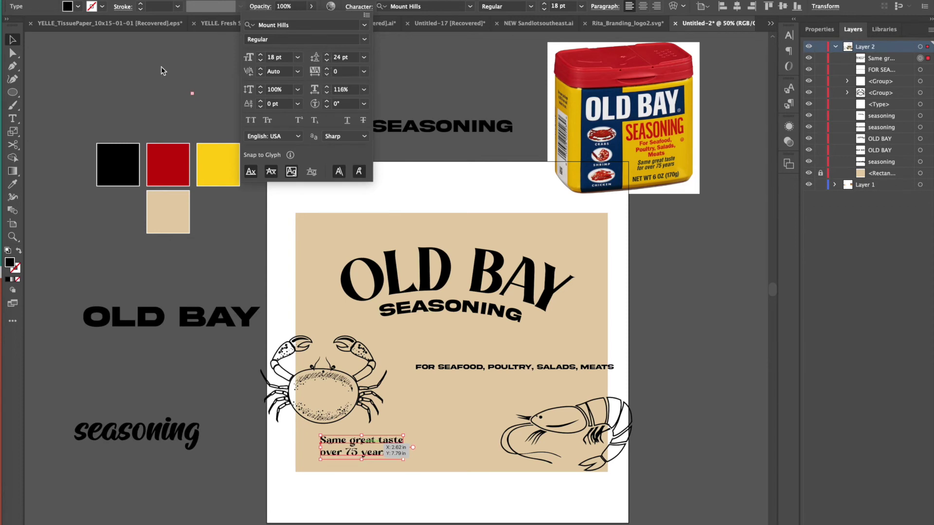
{"action": "left_click", "coordinate": [191, 89]}
{"action": "left_click", "coordinate": [191, 91]}
Step: Nudge the two-line text slightly closer to the tan rectangle's lower-left corner
{"action": "left_click_drag", "start_coordinate": [364, 447], "coordinate": [358, 449]}
{"action": "key", "text": "ctrl+equal"}
{"action": "key", "text": "ctrl+equal"}
{"action": "key", "text": "ctrl+equal"}
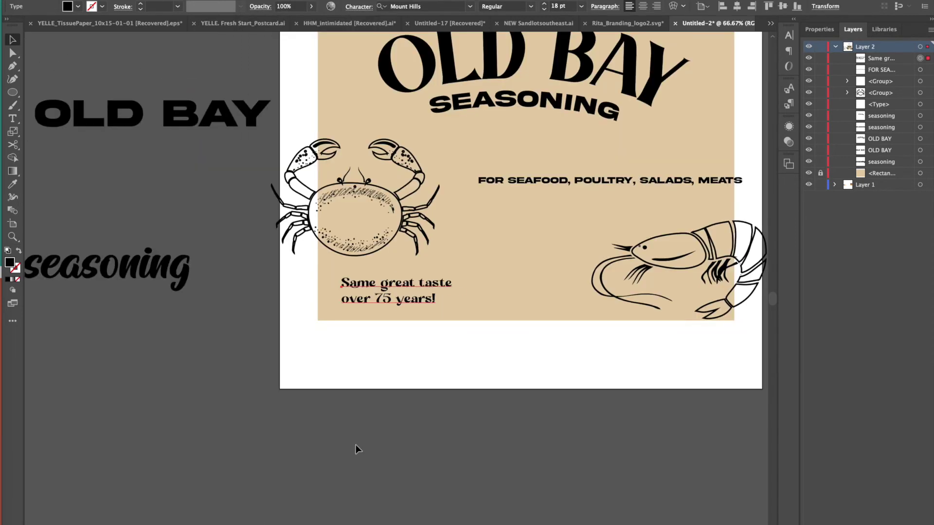
{"action": "key", "text": "ctrl+minus"}
{"action": "key", "text": "ctrl+minus"}
{"action": "key", "text": "ctrl+minus"}
{"action": "key", "text": "ctrl+minus"}
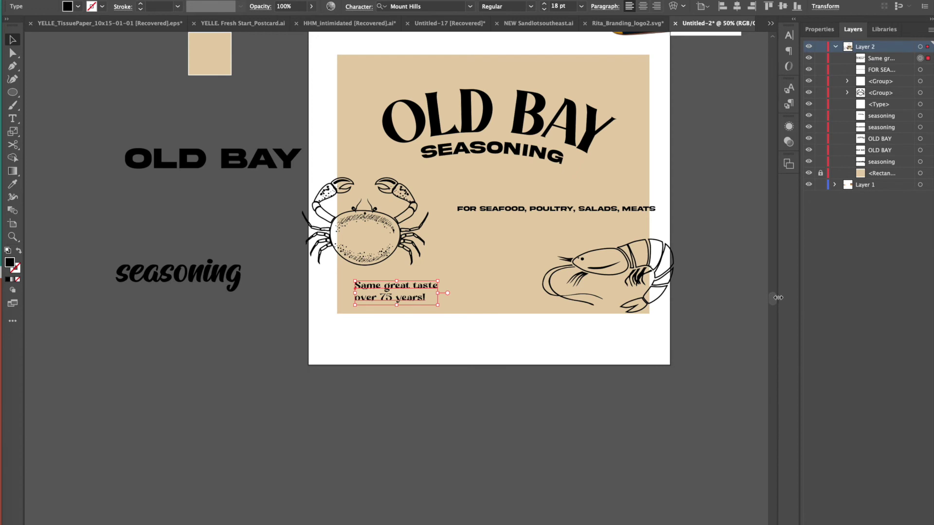
Step: Fill the curved SEASONING lettering with the red of the palette swatch and remove its stroke
{"action": "scroll", "coordinate": [771, 297], "scroll_direction": "up", "scroll_amount": 3}
{"action": "double_click", "coordinate": [484, 237]}
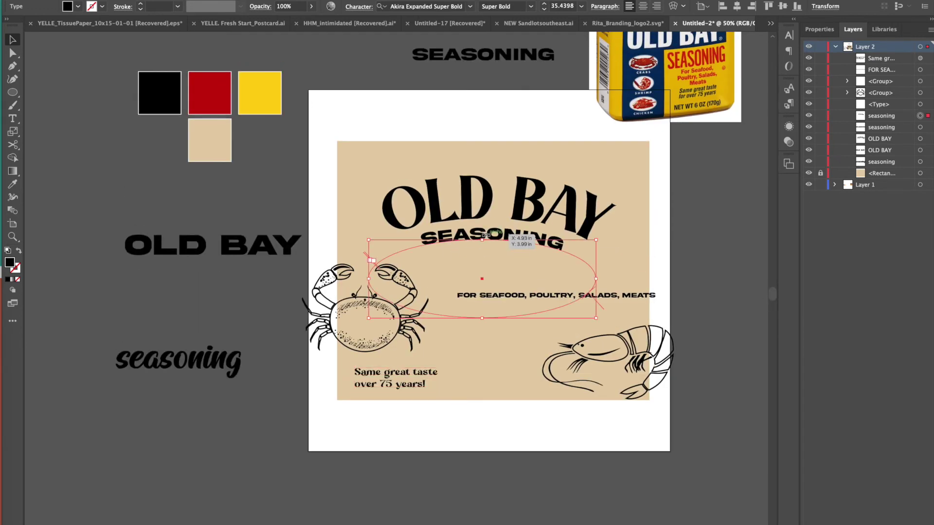
{"action": "double_click", "coordinate": [501, 239]}
{"action": "left_click", "coordinate": [13, 183]}
{"action": "left_click", "coordinate": [209, 92]}
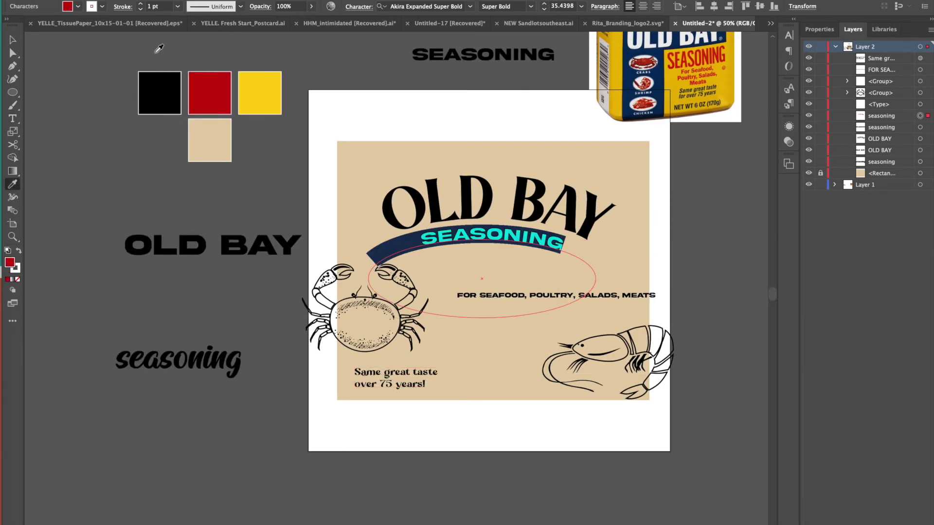
{"action": "left_click", "coordinate": [102, 7]}
{"action": "key", "text": "Escape"}
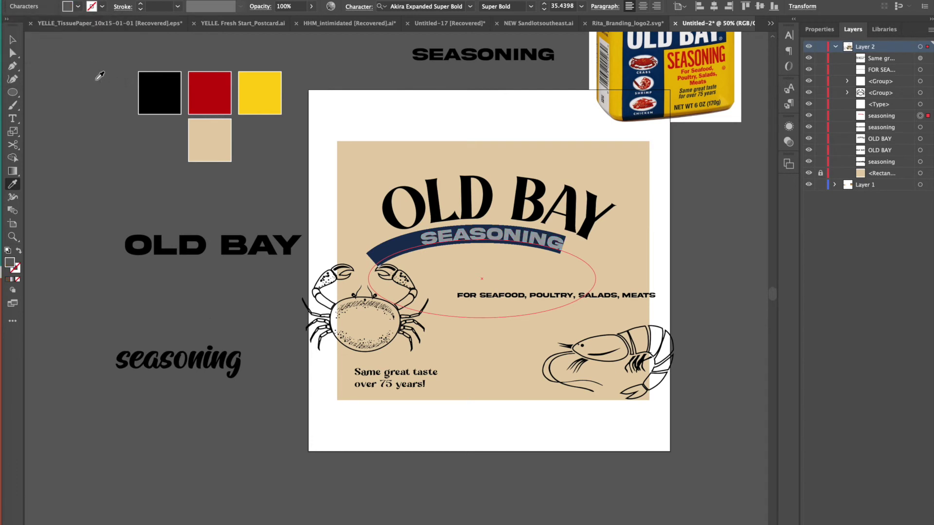
{"action": "left_click", "coordinate": [15, 267]}
{"action": "left_click", "coordinate": [18, 279]}
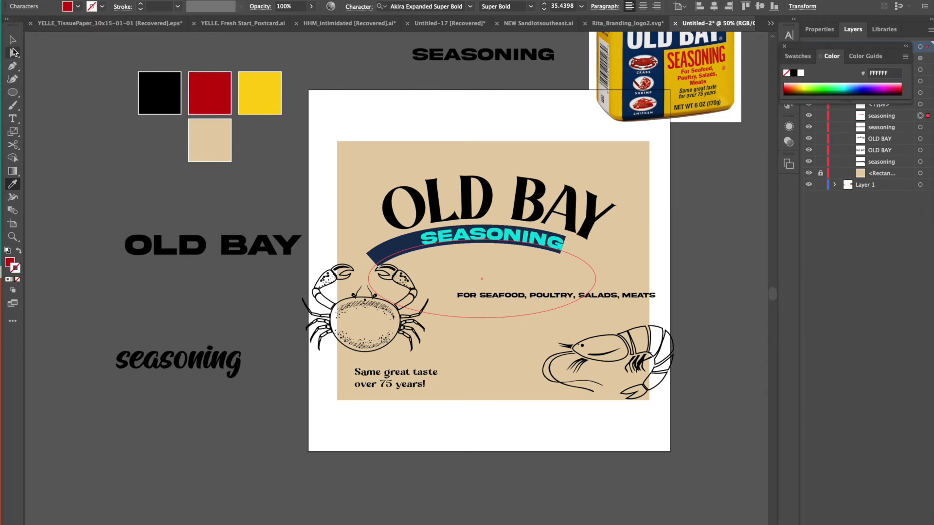
Step: Add the text "NET WT 6 OZ (170g)" on the artboard just below the tan rectangle
{"action": "left_click", "coordinate": [12, 40]}
{"action": "left_click", "coordinate": [112, 84]}
{"action": "scroll", "coordinate": [653, 350], "scroll_direction": "right", "scroll_amount": 3}
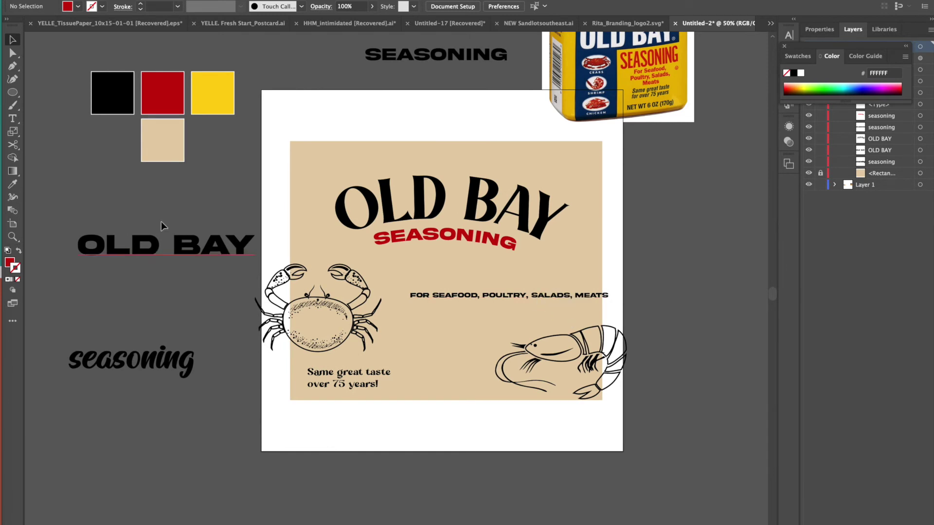
{"action": "left_click", "coordinate": [13, 119]}
{"action": "left_click", "coordinate": [431, 421]}
{"action": "type", "text": "NET WT 6 OZ (170g"}
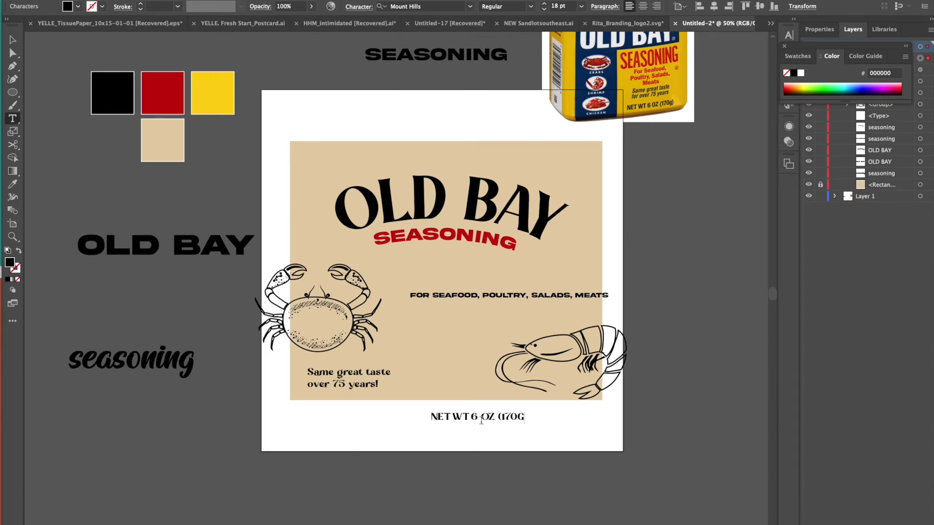
{"action": "key", "text": "ctrl+a"}
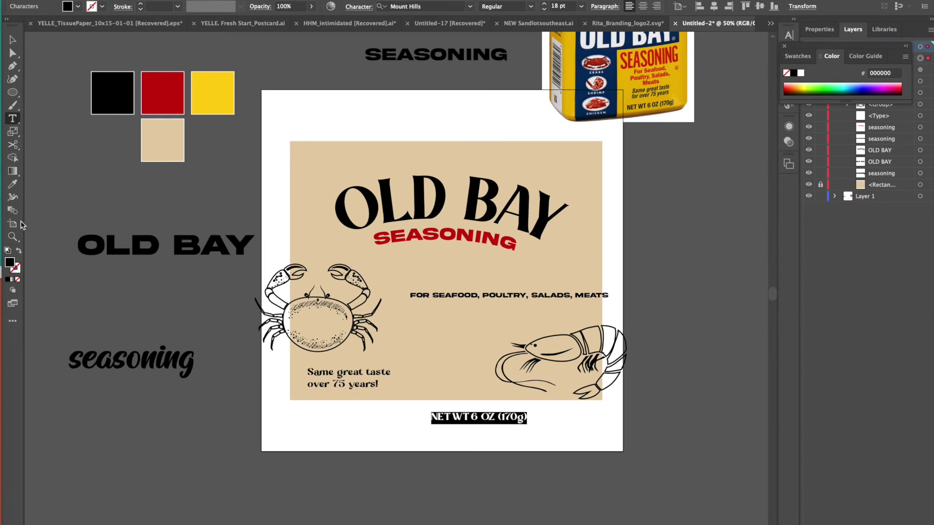
{"action": "key", "text": "Escape"}
{"action": "key", "text": "v"}
Step: Move the shrimp to the tan rectangle's upper-right corner and shift the curved lettering and crab downward
{"action": "left_click_drag", "start_coordinate": [579, 349], "coordinate": [579, 173]}
{"action": "left_click_drag", "start_coordinate": [445, 238], "coordinate": [451, 261]}
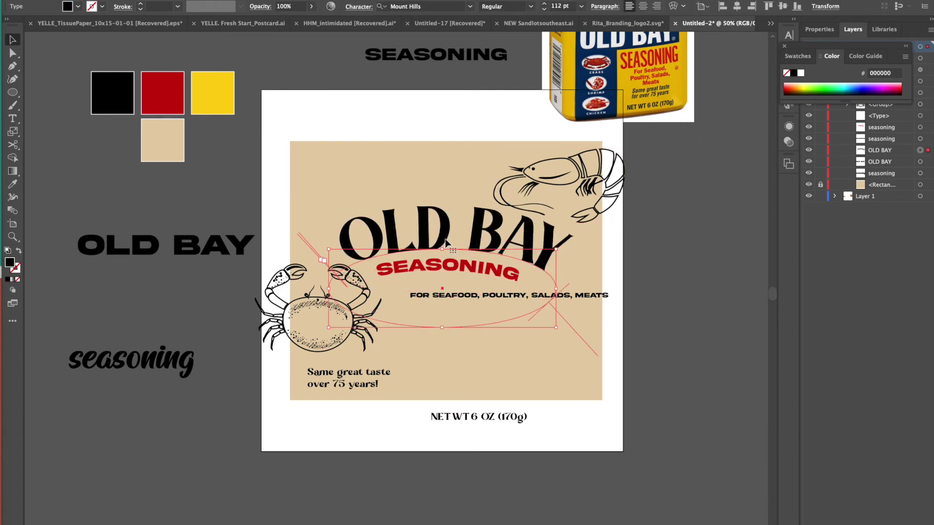
{"action": "left_click", "coordinate": [384, 325]}
{"action": "left_click", "coordinate": [350, 350]}
{"action": "left_click_drag", "start_coordinate": [489, 271], "coordinate": [488, 281]}
Step: Fine-tune the curved OLD BAY and SEASONING positions and place the FOR SEAFOOD tagline beneath them, toward the rectangle's right edge
{"action": "left_click_drag", "start_coordinate": [606, 296], "coordinate": [608, 354]}
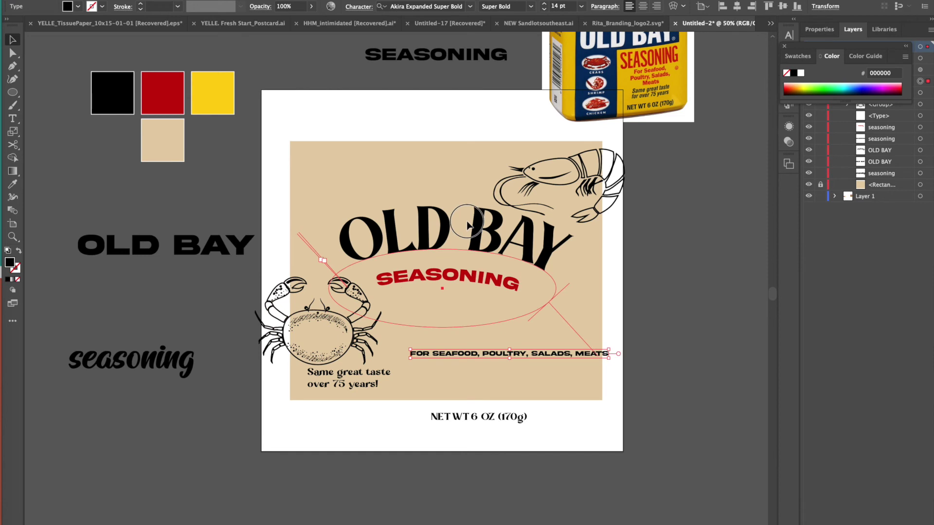
{"action": "left_click", "coordinate": [606, 262]}
{"action": "left_click", "coordinate": [514, 263]}
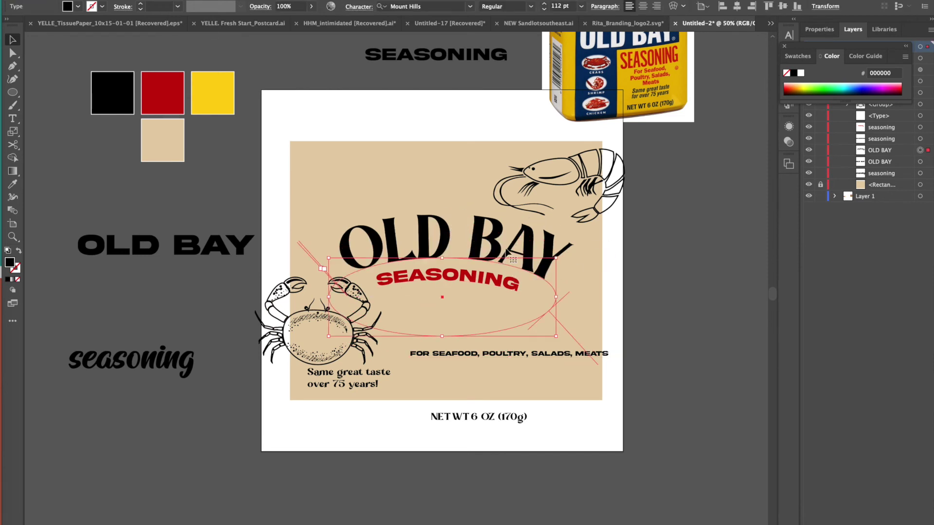
{"action": "left_click_drag", "start_coordinate": [543, 292], "coordinate": [546, 290]}
{"action": "left_click", "coordinate": [567, 335]}
{"action": "left_click_drag", "start_coordinate": [567, 356], "coordinate": [562, 322]}
Step: Place the net weight text in the tan rectangle's lower-right corner, styled like the bold OLD BAY text at 11 pt
{"action": "left_click_drag", "start_coordinate": [512, 422], "coordinate": [573, 394]}
{"action": "left_click", "coordinate": [12, 184]}
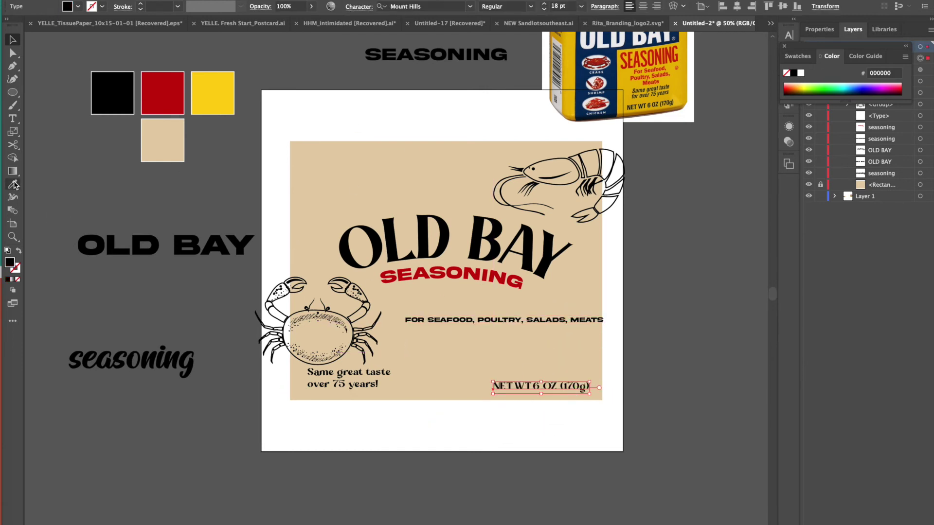
{"action": "left_click", "coordinate": [129, 243]}
{"action": "left_click", "coordinate": [581, 6]}
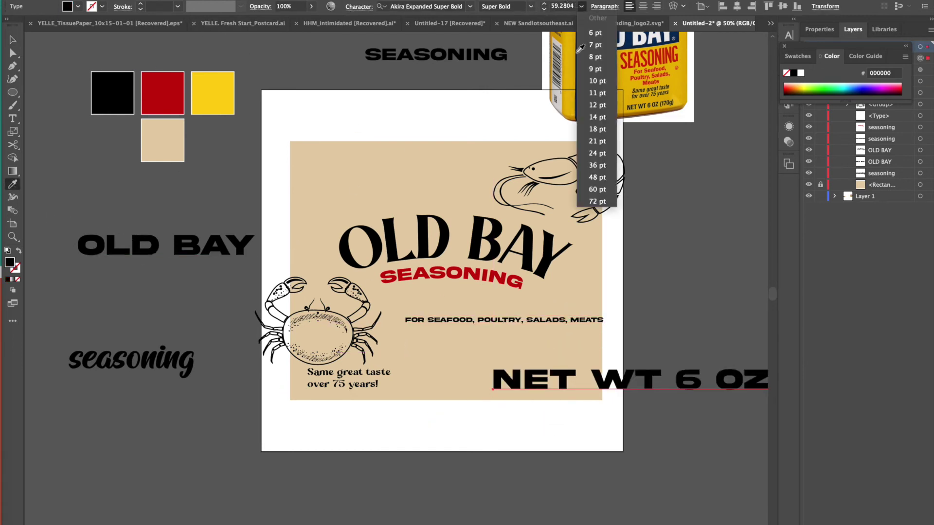
{"action": "left_click", "coordinate": [591, 82]}
{"action": "key", "text": "v"}
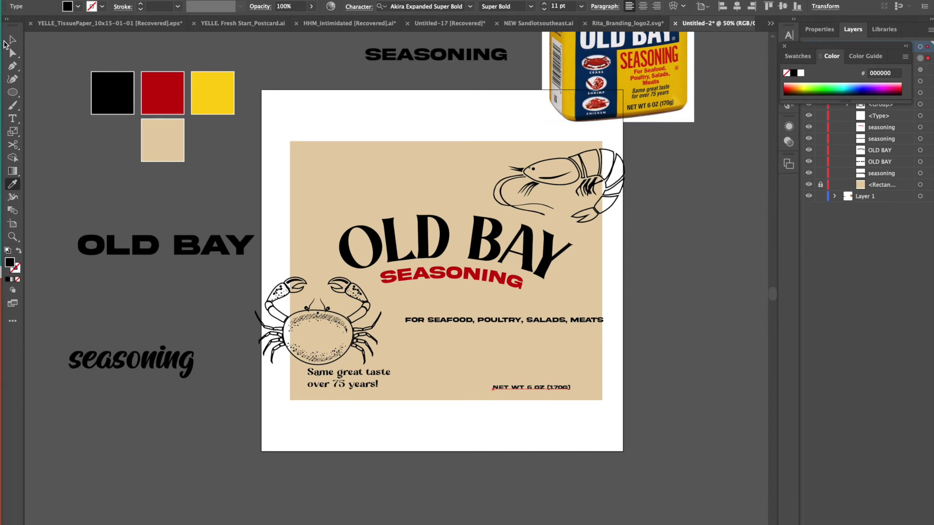
{"action": "left_click_drag", "start_coordinate": [525, 390], "coordinate": [549, 392]}
{"action": "left_click", "coordinate": [657, 359]}
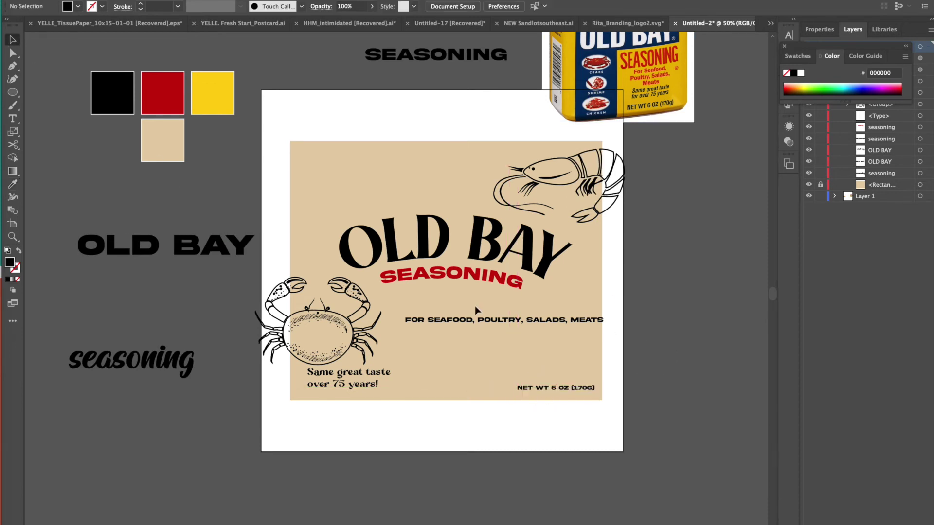
Step: Join "Same great taste over 75 years!" into one line, scaled to about 15 pt along the tan rectangle's lower-left edge
{"action": "left_click", "coordinate": [376, 385]}
{"action": "left_click", "coordinate": [325, 316]}
{"action": "key", "text": "t"}
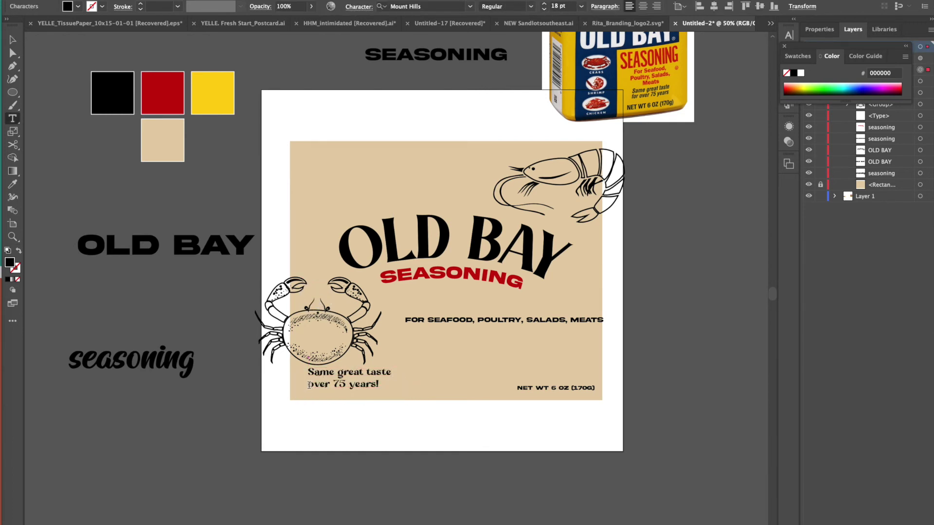
{"action": "left_click", "coordinate": [309, 385]}
{"action": "key", "text": "BackSpace"}
{"action": "scroll", "coordinate": [309, 385], "scroll_direction": "down", "scroll_amount": 1}
{"action": "key", "text": "Escape"}
{"action": "left_click_drag", "start_coordinate": [461, 366], "coordinate": [416, 382]}
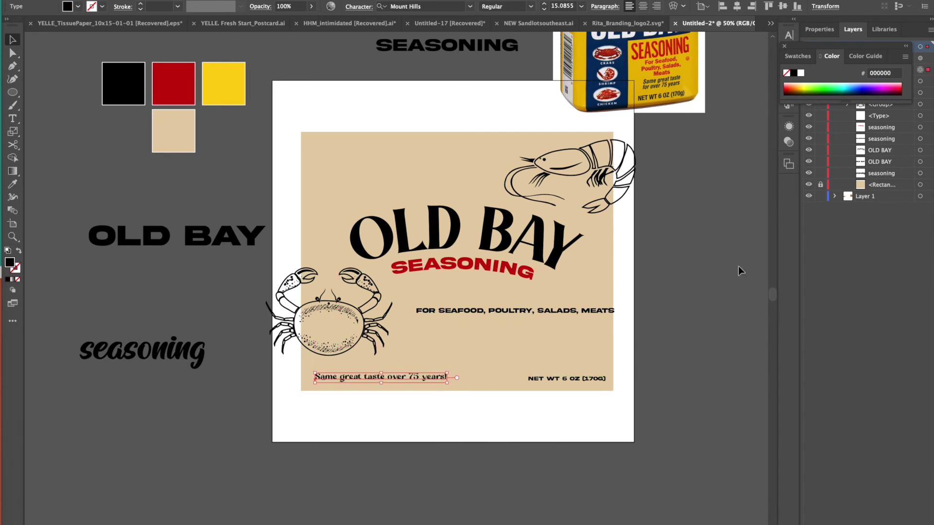
Step: Draw a black rectangle over the net weight text and round its corners to about 0.24 in to form a pill
{"action": "left_click", "coordinate": [716, 266]}
{"action": "left_click", "coordinate": [16, 93]}
{"action": "left_click", "coordinate": [48, 92]}
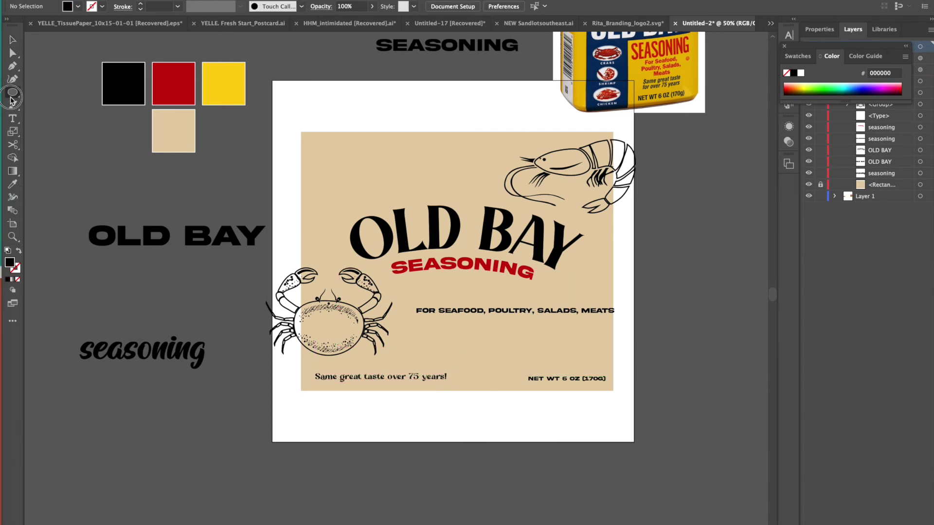
{"action": "left_click_drag", "start_coordinate": [517, 368], "coordinate": [612, 386]}
{"action": "left_click", "coordinate": [13, 38]}
{"action": "left_click", "coordinate": [13, 52]}
{"action": "key", "text": "ctrl+equal"}
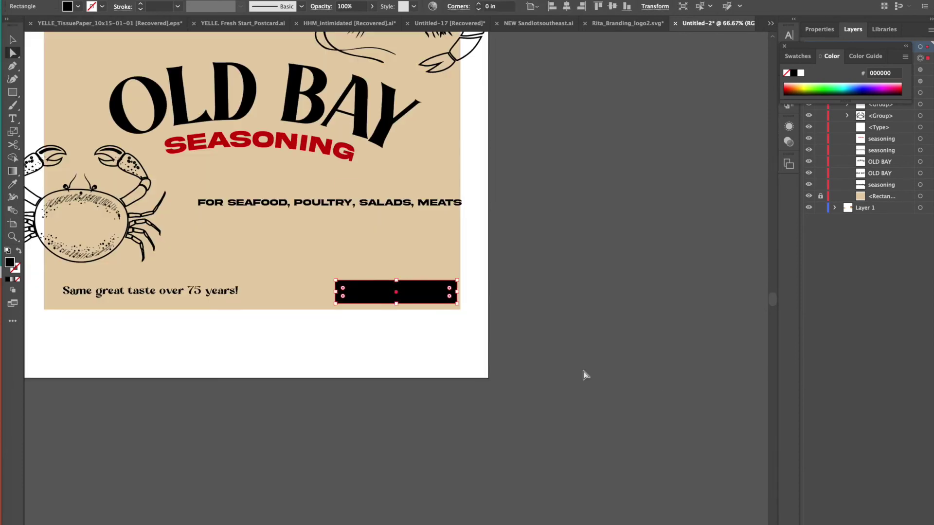
{"action": "left_click_drag", "start_coordinate": [449, 288], "coordinate": [428, 292]}
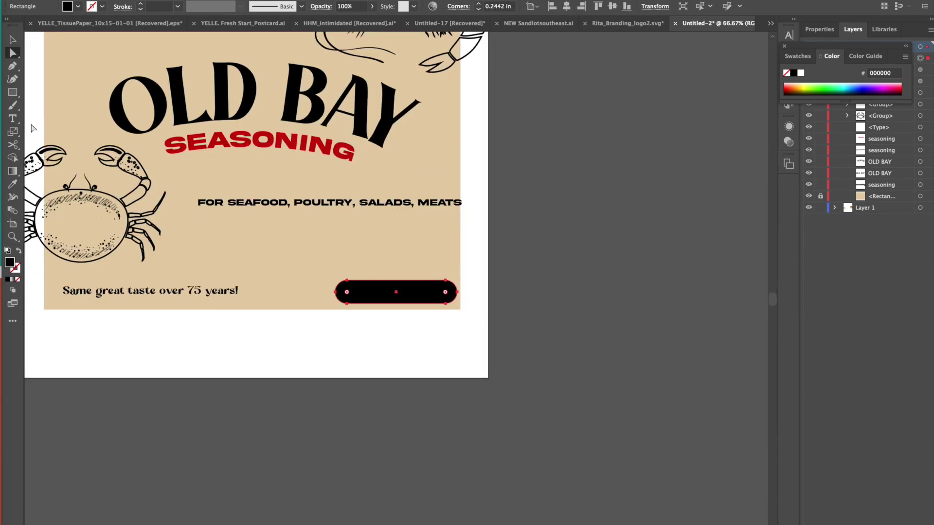
Step: Fill the pill shape with the palette's red and arrange it behind the net weight text
{"action": "key", "text": "ctrl+minus"}
{"action": "key", "text": "ctrl+minus"}
{"action": "key", "text": "ctrl+equal"}
{"action": "left_click", "coordinate": [773, 301]}
{"action": "left_click_drag", "start_coordinate": [773, 301], "coordinate": [772, 294]}
{"action": "scroll", "coordinate": [379, 251], "scroll_direction": "left", "scroll_amount": 5}
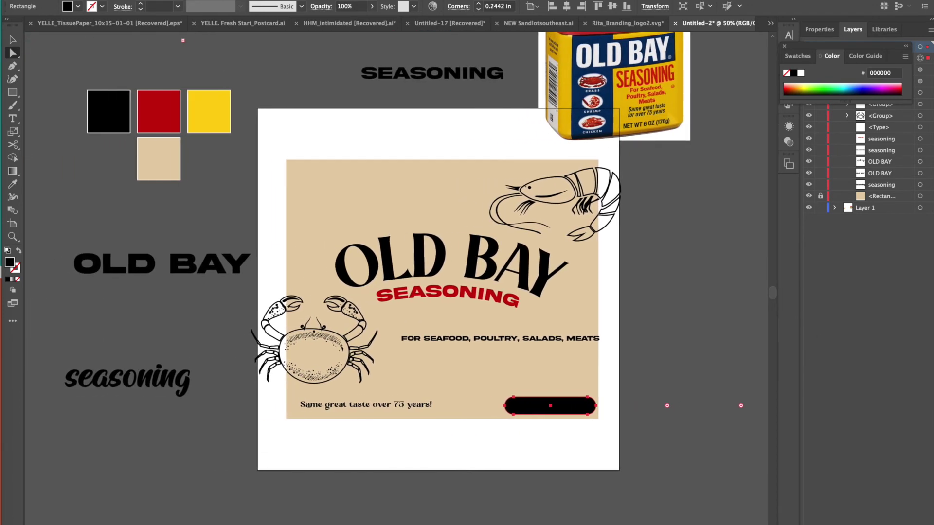
{"action": "left_click", "coordinate": [12, 184]}
{"action": "left_click", "coordinate": [224, 109]}
{"action": "left_click", "coordinate": [175, 109]}
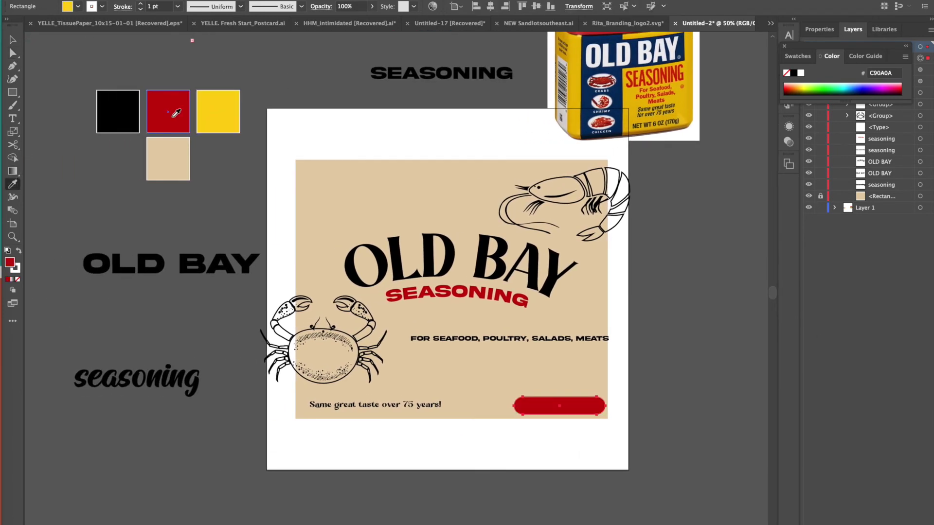
{"action": "left_click_drag", "start_coordinate": [885, 55], "coordinate": [790, 291]}
{"action": "left_click_drag", "start_coordinate": [882, 58], "coordinate": [890, 77]}
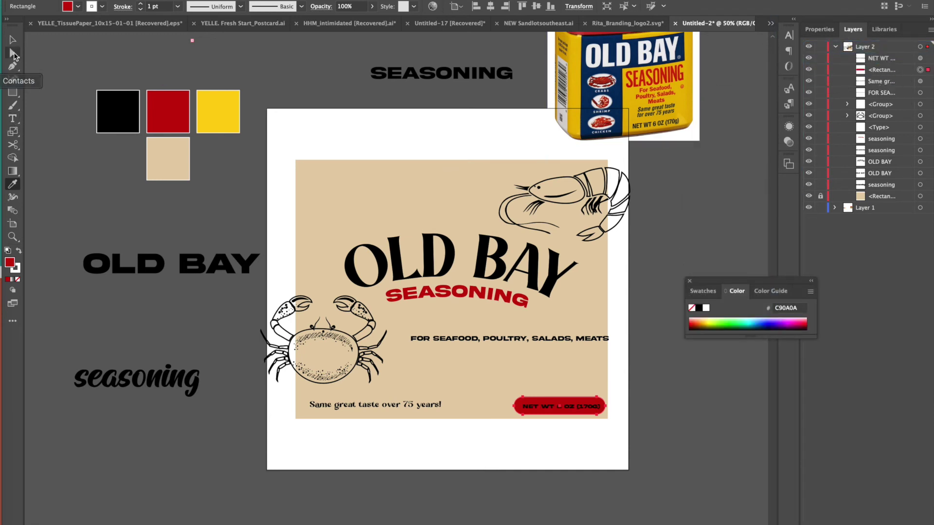
Step: Remove the white stroke from the red pill shape
{"action": "left_click", "coordinate": [12, 39]}
{"action": "left_click", "coordinate": [267, 175]}
{"action": "left_click", "coordinate": [549, 407]}
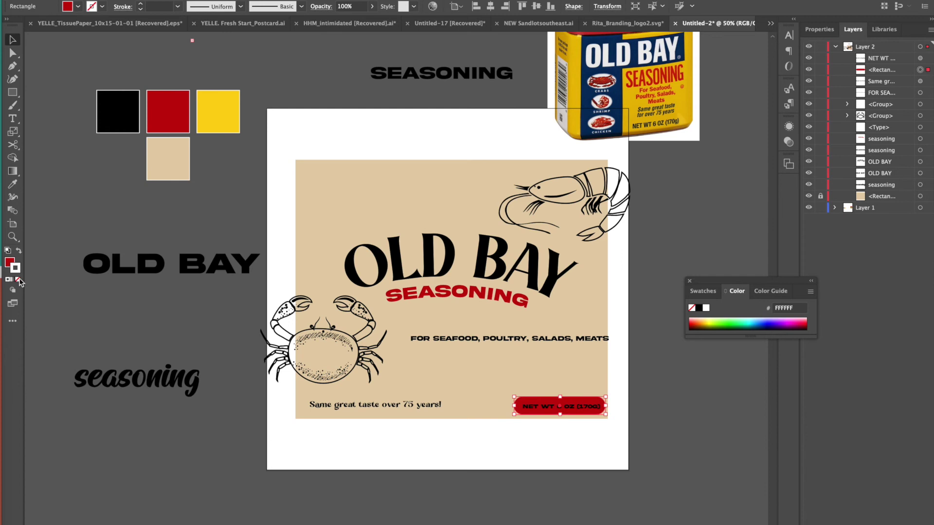
Step: Fill the net weight text with the background's tan and remove its stroke
{"action": "left_click", "coordinate": [562, 410]}
{"action": "key", "text": "i"}
{"action": "left_click", "coordinate": [324, 188]}
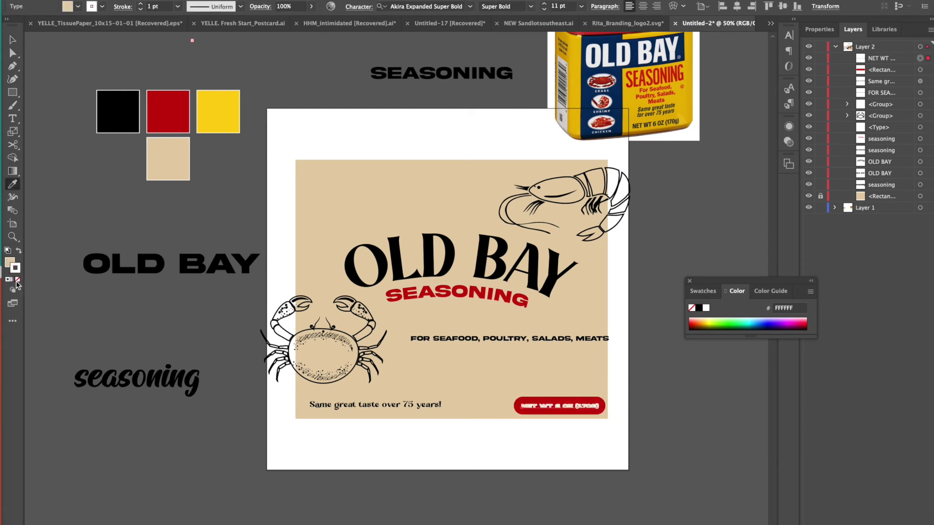
{"action": "left_click", "coordinate": [18, 280]}
{"action": "left_click", "coordinate": [13, 40]}
{"action": "left_click", "coordinate": [123, 75]}
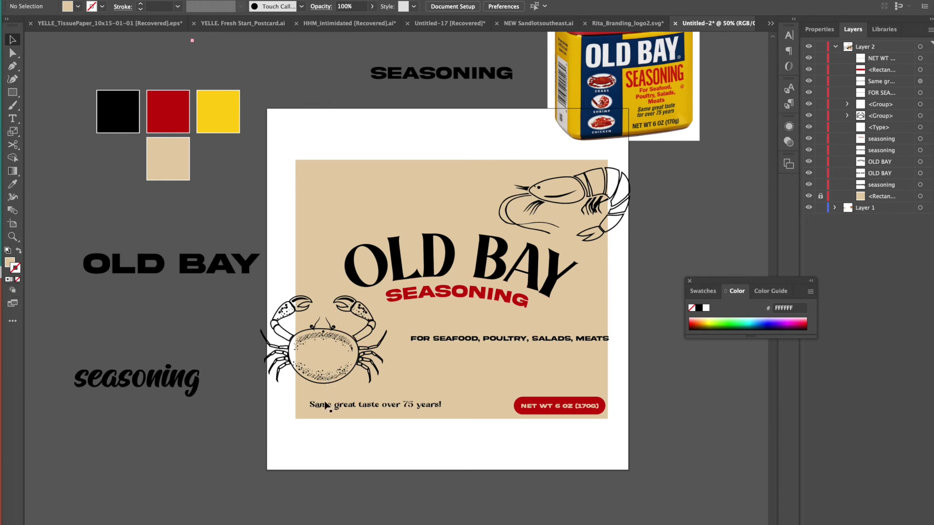
Step: Break the FOR SEAFOOD tagline into two lines after "POULTRY," and center-align it
{"action": "left_click", "coordinate": [348, 411]}
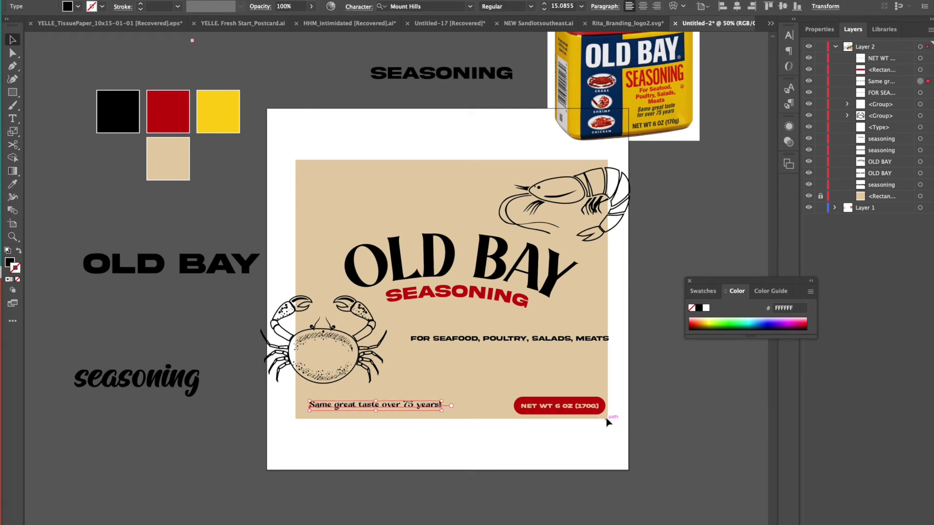
{"action": "double_click", "coordinate": [537, 340]}
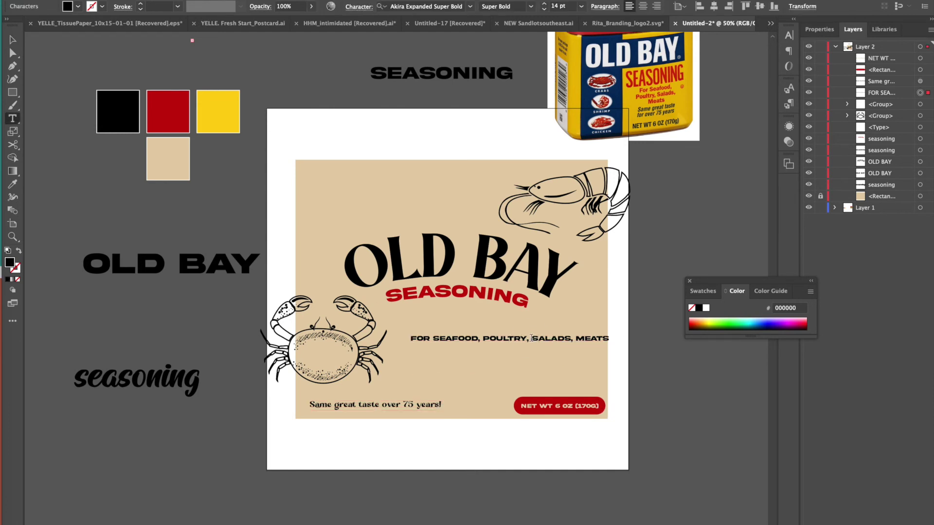
{"action": "key", "text": "Return"}
{"action": "left_click_drag", "start_coordinate": [488, 355], "coordinate": [394, 326]}
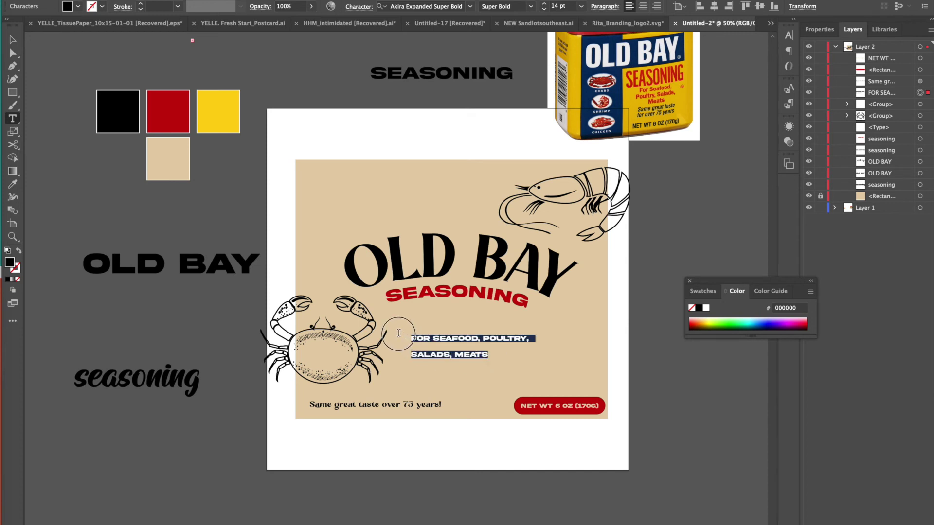
{"action": "left_click", "coordinate": [643, 6]}
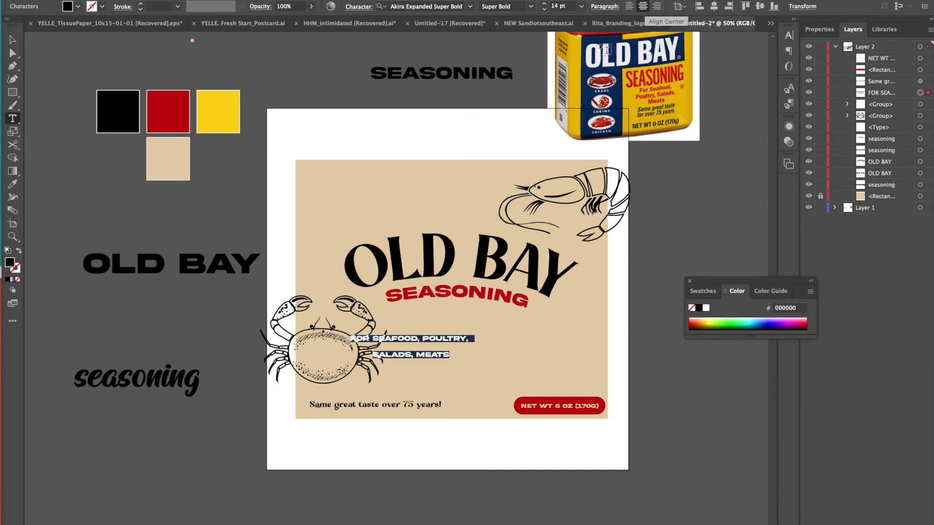
Step: Remove the trailing space after "POULTRY," in the tagline, keeping the line break before "SALADS, MEATS"
{"action": "left_click", "coordinate": [472, 338]}
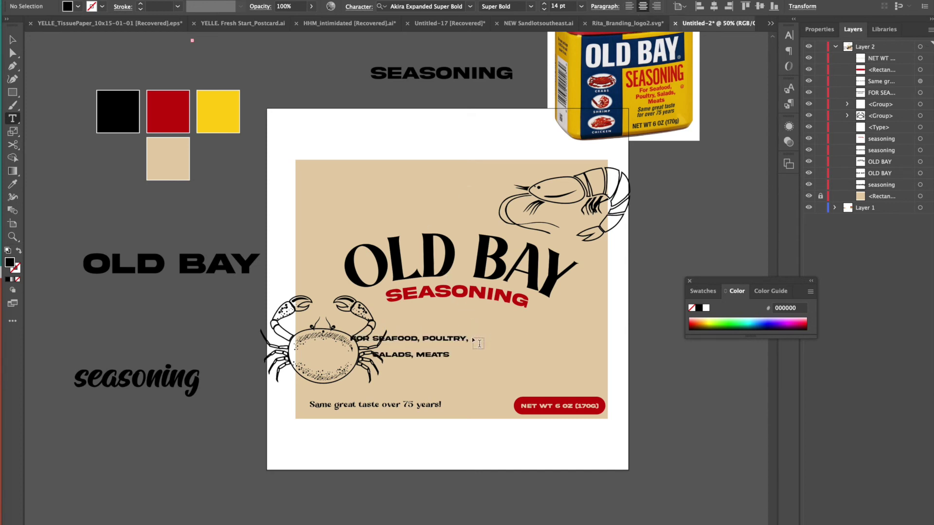
{"action": "key", "text": "Delete"}
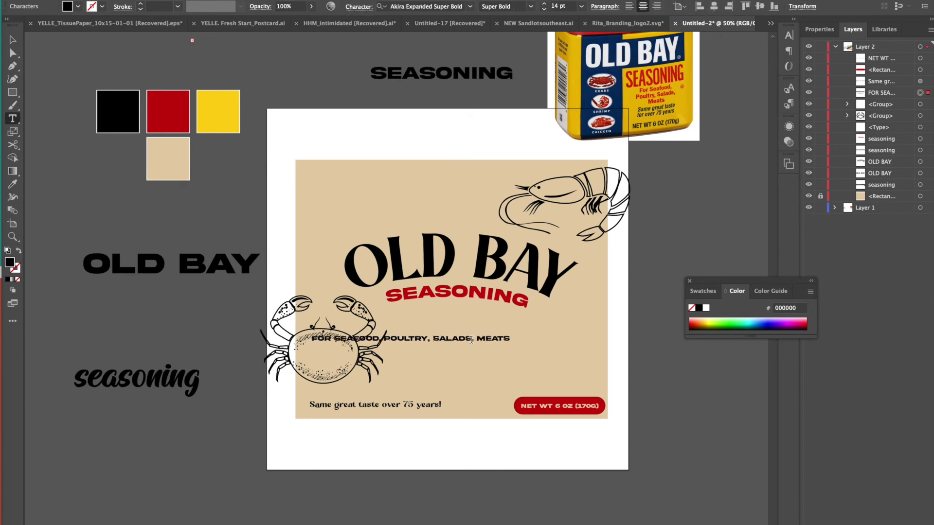
{"action": "key", "text": "BackSpace"}
{"action": "key", "text": "Return"}
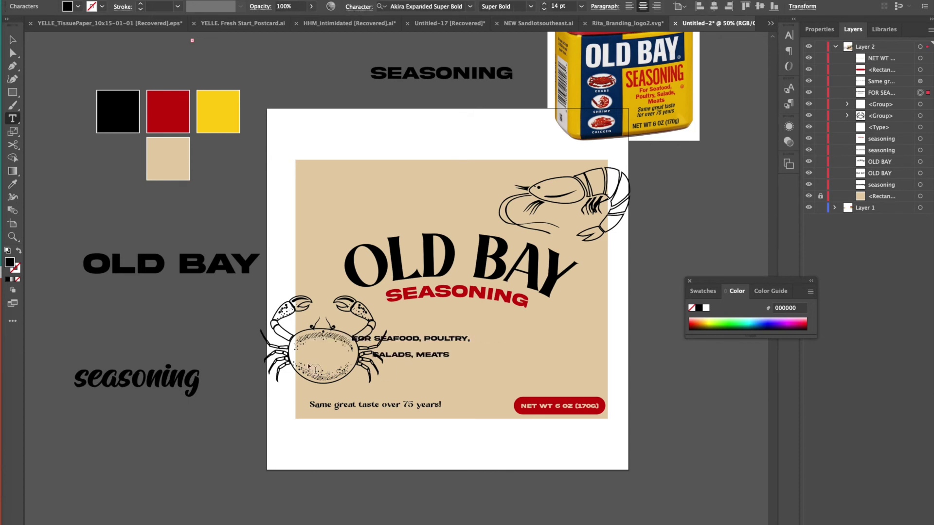
Step: Set the whole two-line tagline to 17 pt with tracking 0 and leading 21 pt
{"action": "key", "text": "ctrl+a"}
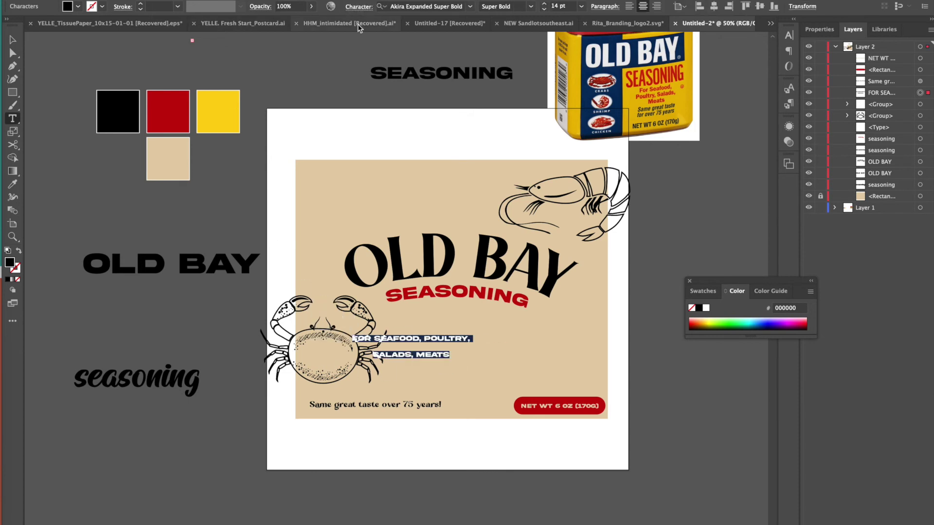
{"action": "left_click", "coordinate": [543, 4]}
{"action": "left_click", "coordinate": [542, 3]}
{"action": "left_click", "coordinate": [543, 5]}
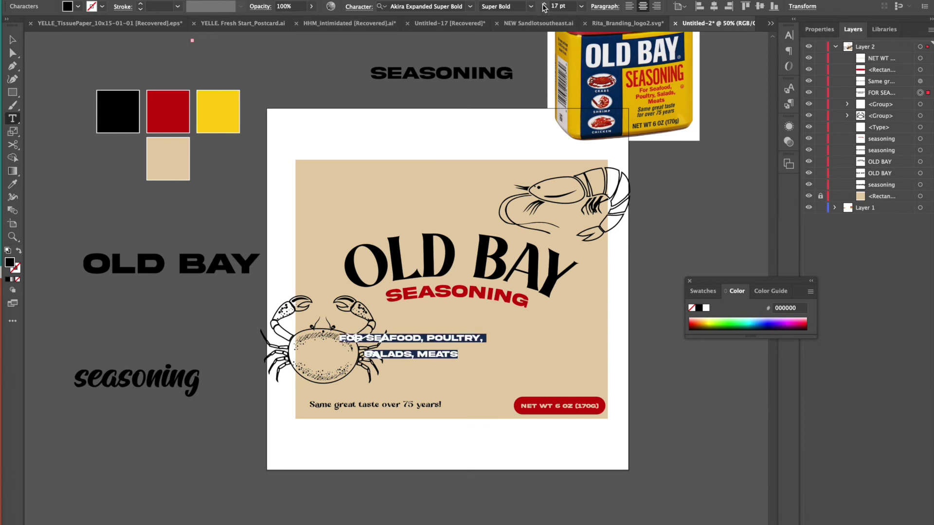
{"action": "left_click", "coordinate": [356, 7]}
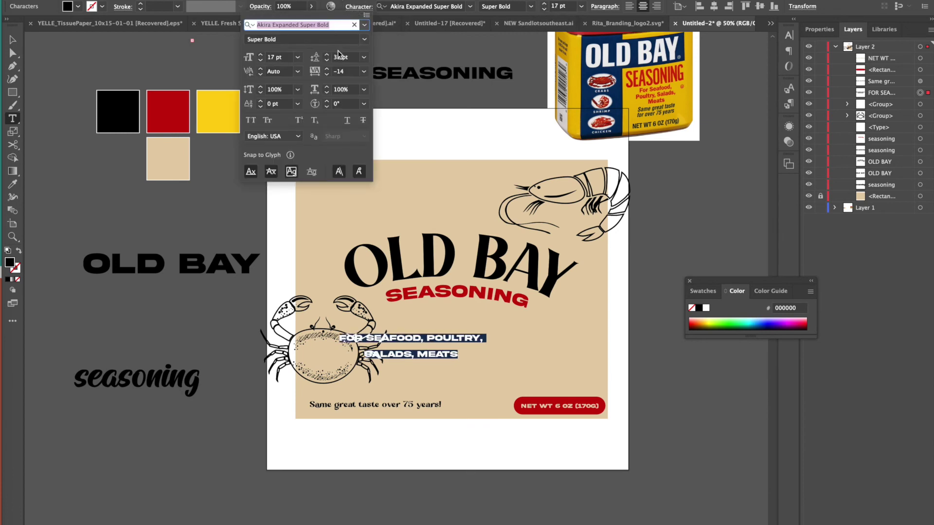
{"action": "left_click", "coordinate": [364, 71]}
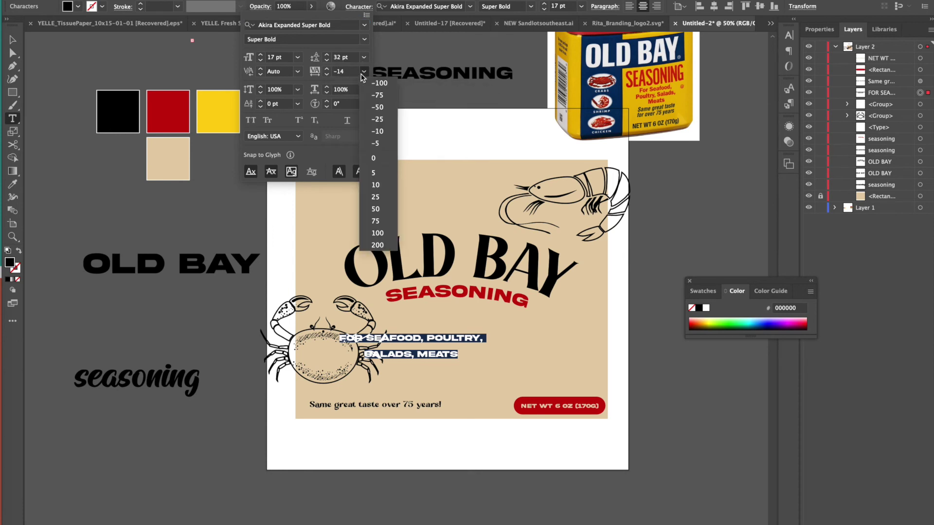
{"action": "left_click", "coordinate": [374, 161]}
{"action": "left_click", "coordinate": [326, 60]}
{"action": "left_click", "coordinate": [326, 59]}
{"action": "left_click", "coordinate": [326, 60]}
{"action": "left_click", "coordinate": [326, 60]}
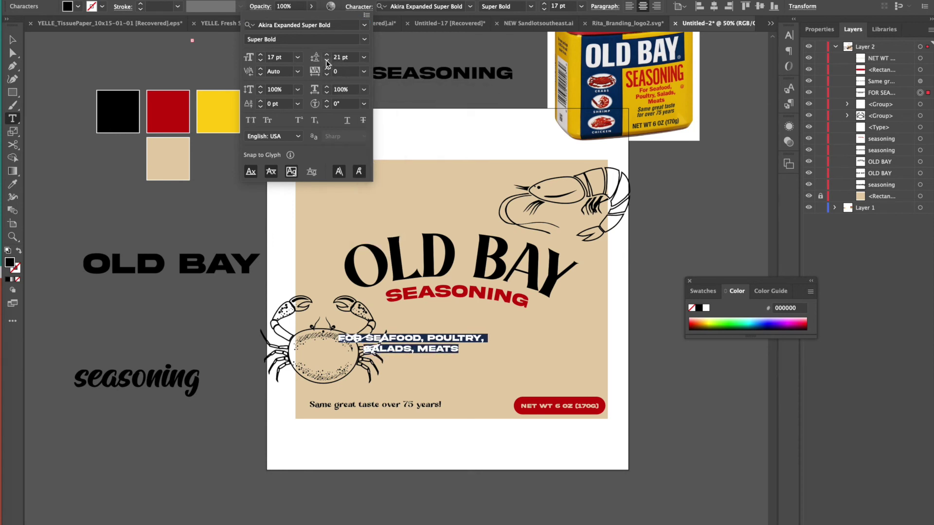
Step: Move the two-line tagline right and down, centered beneath the curved SEASONING lettering
{"action": "left_click", "coordinate": [157, 53]}
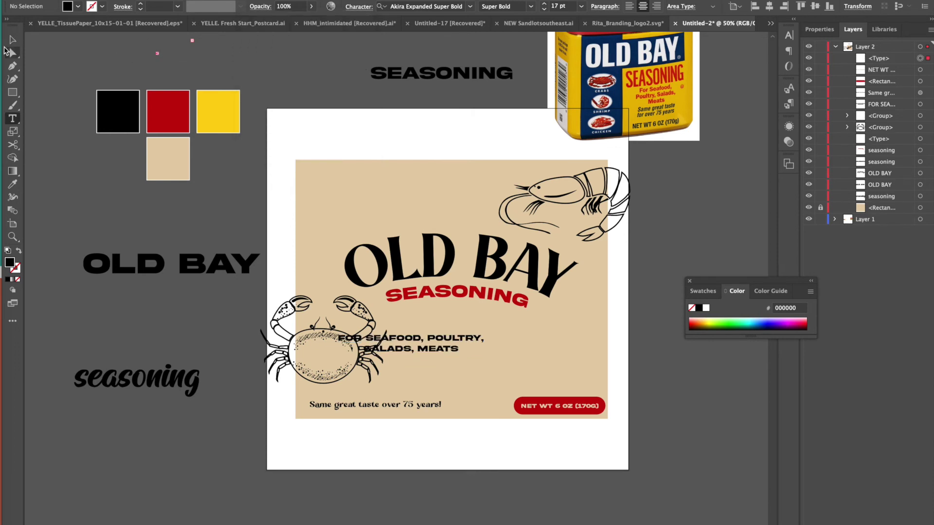
{"action": "left_click", "coordinate": [13, 40]}
{"action": "left_click_drag", "start_coordinate": [462, 343], "coordinate": [509, 358]}
{"action": "left_click", "coordinate": [603, 319]}
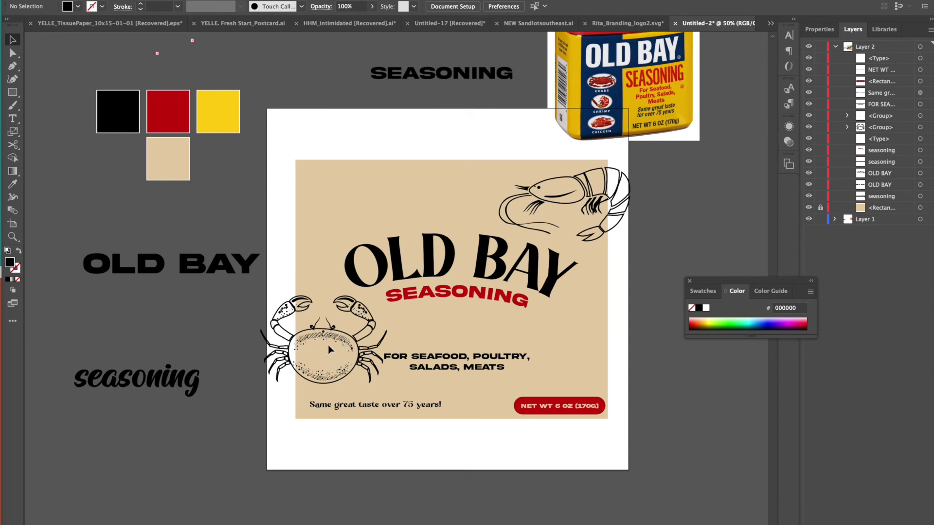
Step: Nudge the crab slightly up and to the left so it overhangs the tan panel's left edge
{"action": "left_click", "coordinate": [339, 336]}
{"action": "left_click_drag", "start_coordinate": [340, 334], "coordinate": [334, 337]}
{"action": "left_click", "coordinate": [544, 347]}
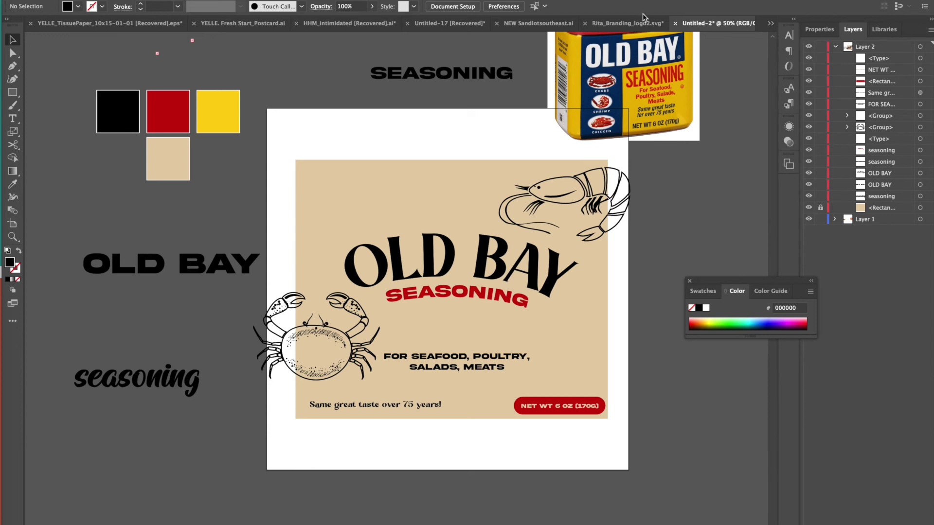
Step: Copy the leafy sprig beneath the upper fish in 44102 [Converted].eps and paste it into the Untitled-2 logo document
{"action": "left_click", "coordinate": [769, 24]}
{"action": "left_click", "coordinate": [784, 183]}
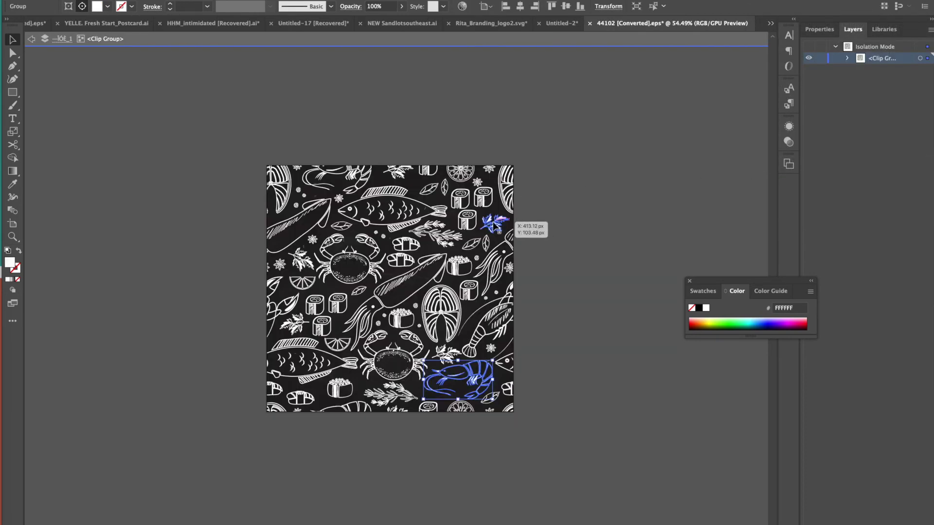
{"action": "left_click", "coordinate": [428, 238]}
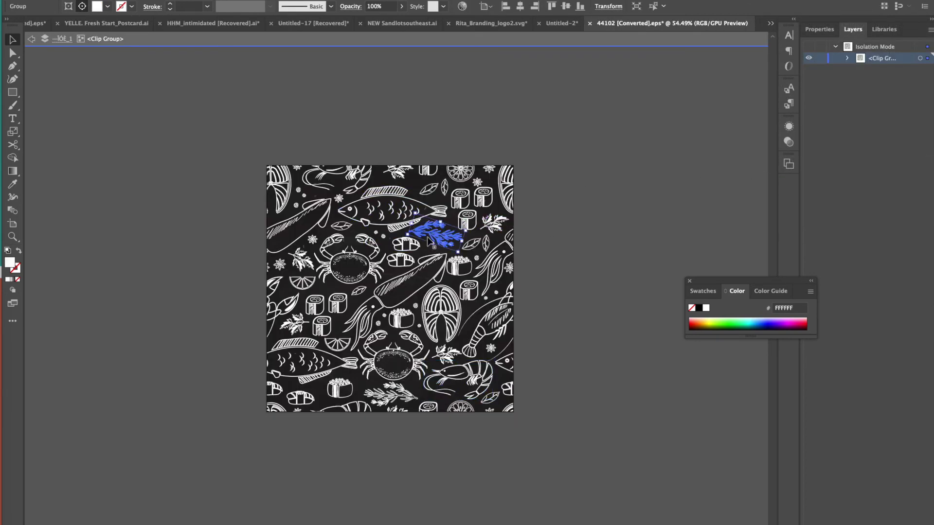
{"action": "left_click", "coordinate": [552, 25]}
{"action": "key", "text": "ctrl+v"}
Step: Enlarge the pasted sprig, rotate it to point up and right, and place it over the tan panel's upper-left corner
{"action": "left_click_drag", "start_coordinate": [424, 307], "coordinate": [467, 354]}
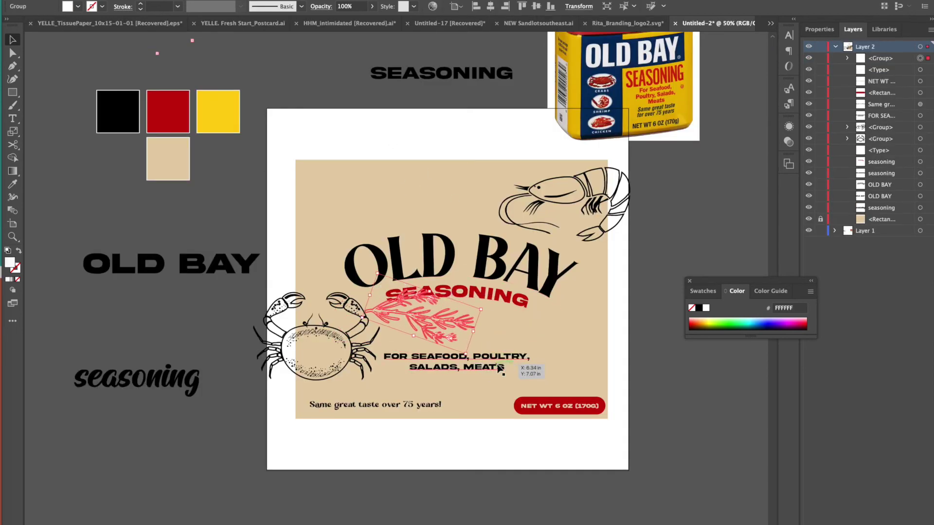
{"action": "left_click_drag", "start_coordinate": [487, 310], "coordinate": [465, 252]}
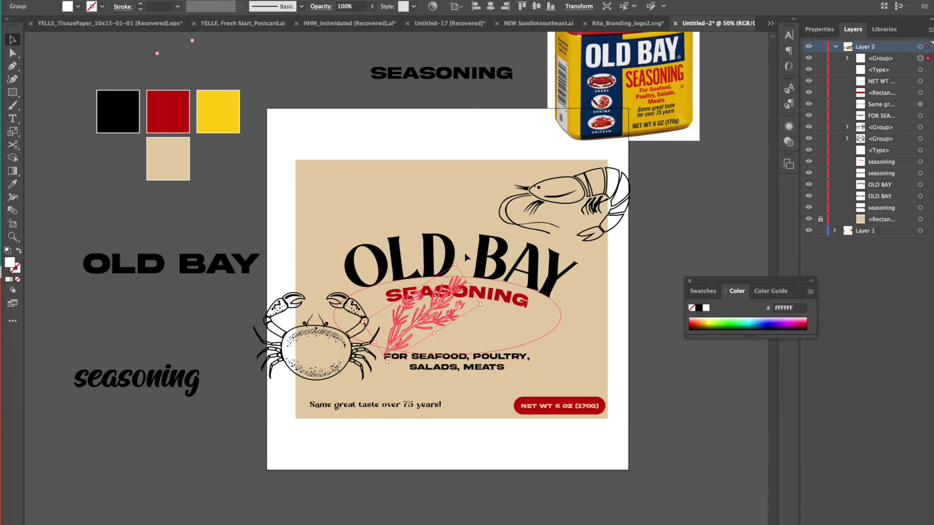
{"action": "left_click_drag", "start_coordinate": [431, 301], "coordinate": [337, 195]}
{"action": "left_click", "coordinate": [375, 136]}
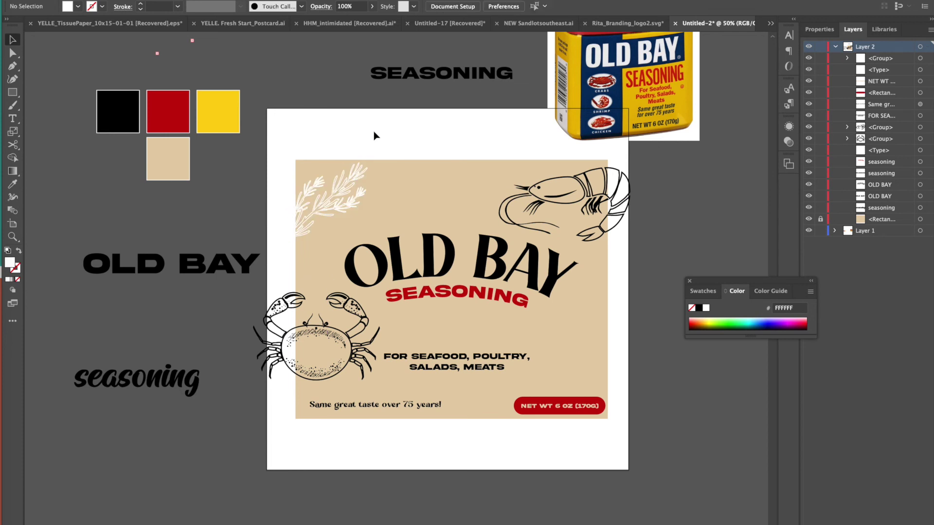
Step: Rotate the sprig in the upper-left corner so its tips point down toward the OLD BAY lettering
{"action": "left_click", "coordinate": [355, 191]}
{"action": "left_click_drag", "start_coordinate": [361, 149], "coordinate": [373, 205]}
{"action": "left_click", "coordinate": [379, 170]}
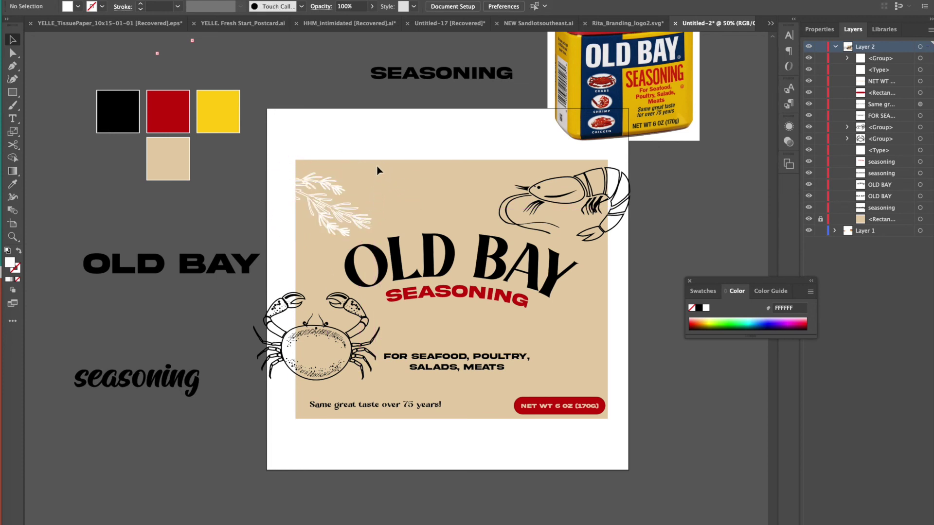
{"action": "left_click", "coordinate": [330, 210]}
{"action": "left_click", "coordinate": [516, 111]}
Step: Copy the small parsley leaf above the shrimp in 44102 [Converted].eps and paste it into the Untitled-2 logo document
{"action": "left_click", "coordinate": [770, 23]}
{"action": "left_click", "coordinate": [790, 182]}
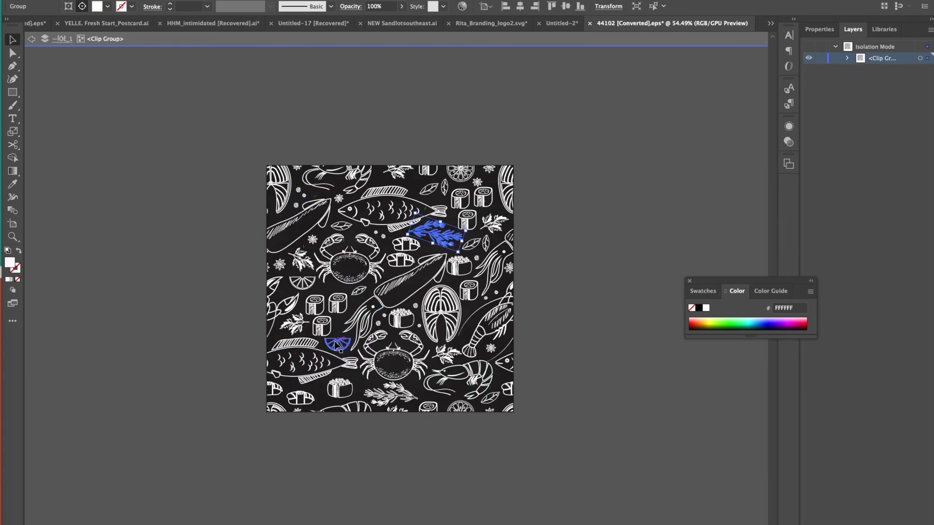
{"action": "left_click", "coordinate": [447, 355]}
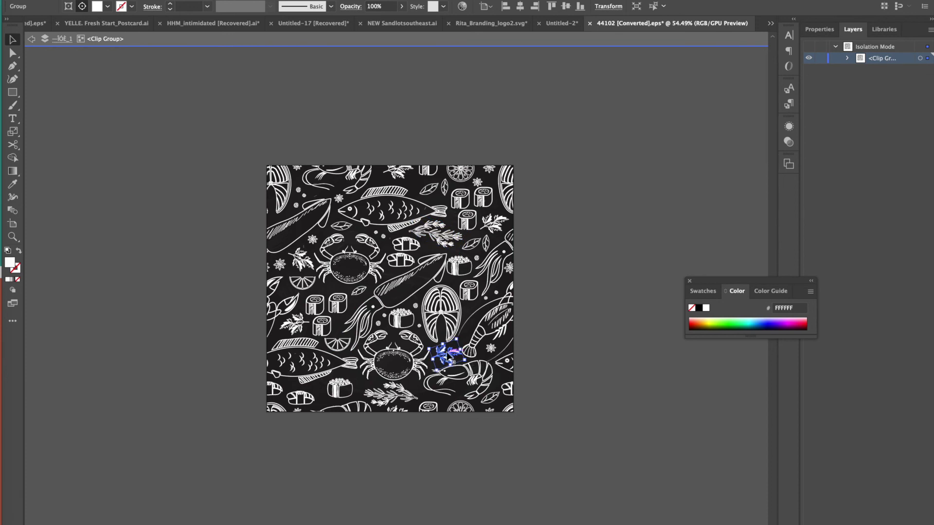
{"action": "left_click", "coordinate": [549, 20]}
{"action": "key", "text": "ctrl+v"}
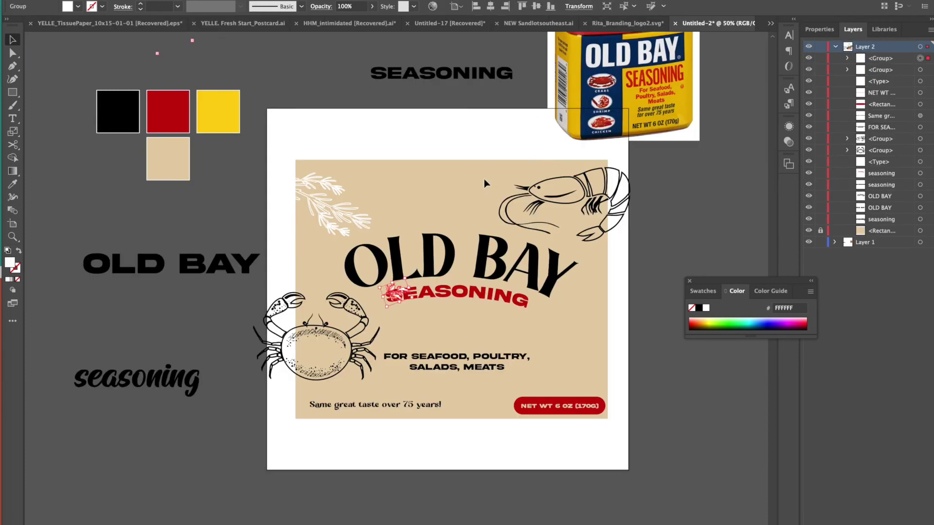
Step: Enlarge and rotate the parsley leaf, placing it across the tan panel's right edge above the net-weight pill
{"action": "left_click_drag", "start_coordinate": [417, 269], "coordinate": [356, 251]}
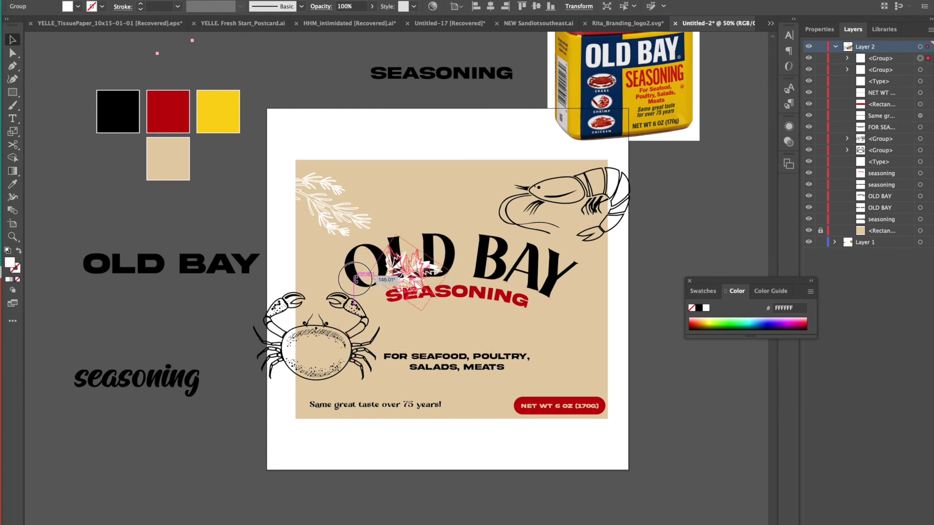
{"action": "left_click_drag", "start_coordinate": [421, 277], "coordinate": [592, 360]}
{"action": "left_click", "coordinate": [681, 403]}
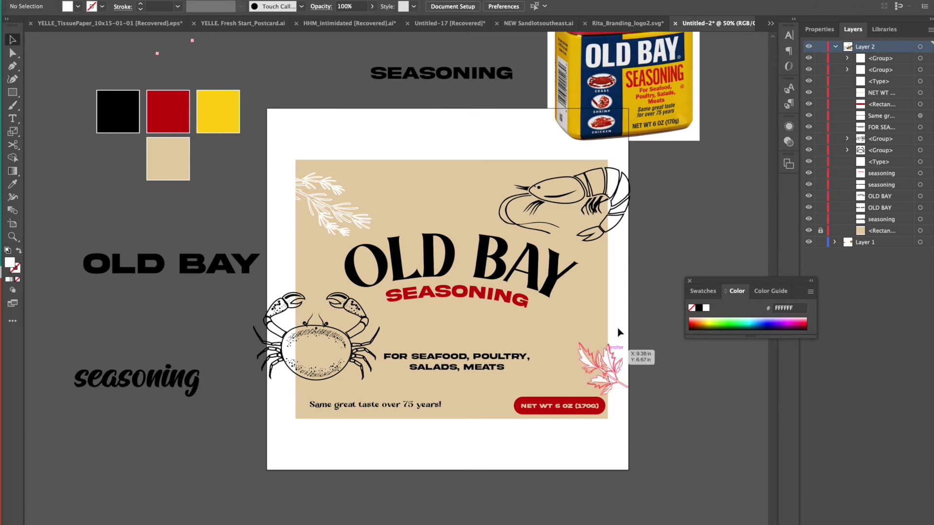
Step: Try the palette's yellow as the sprig's fill, with no stroke
{"action": "left_click", "coordinate": [307, 204]}
{"action": "left_click", "coordinate": [13, 184]}
{"action": "left_click", "coordinate": [212, 115]}
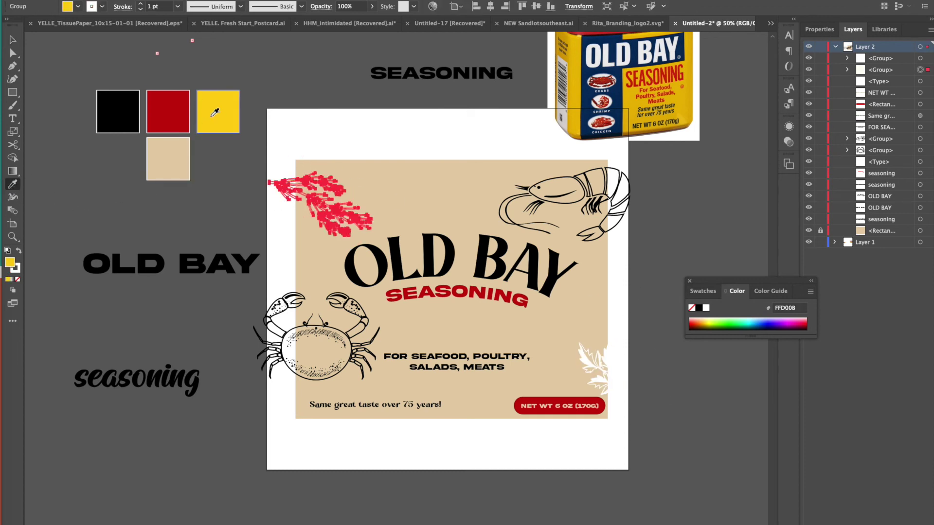
{"action": "left_click", "coordinate": [17, 279]}
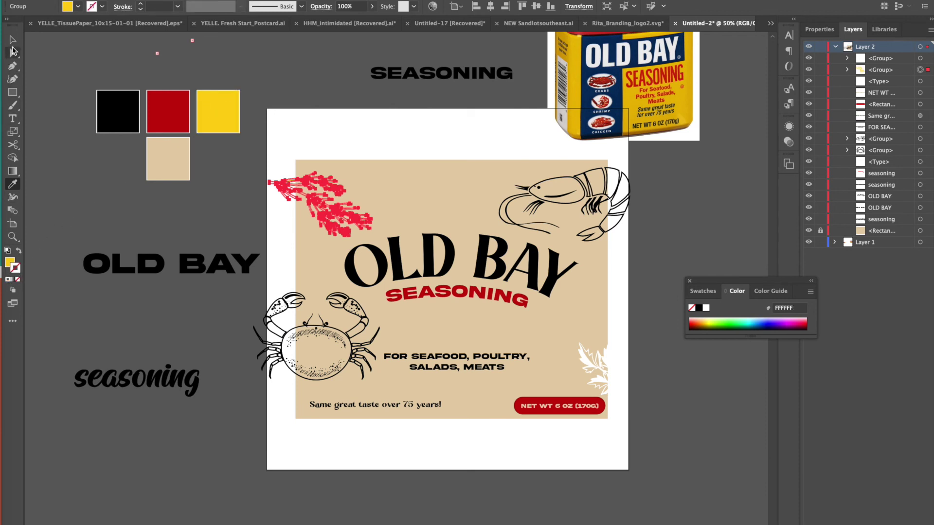
{"action": "left_click", "coordinate": [13, 39]}
{"action": "left_click", "coordinate": [76, 79]}
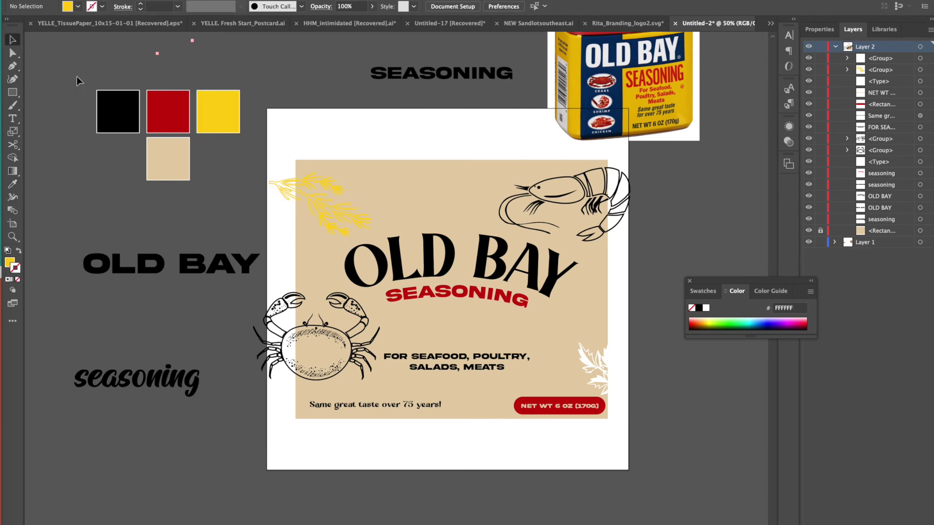
Step: Undo the sprig's yellow fill and stroke changes
{"action": "key", "text": "ctrl+z"}
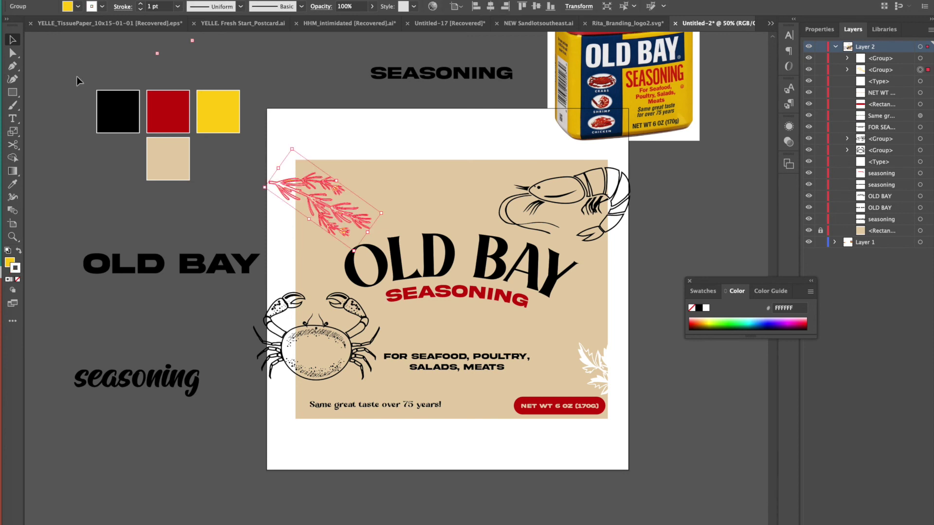
{"action": "left_click", "coordinate": [291, 106]}
{"action": "key", "text": "ctrl+z"}
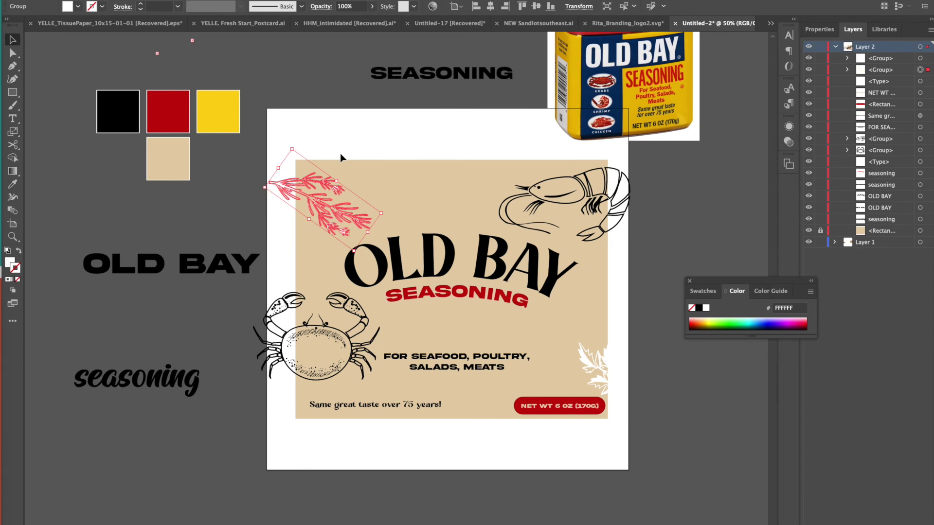
{"action": "left_click", "coordinate": [326, 153]}
Step: Unlock the tan background rectangle and try the palette's yellow as its fill
{"action": "left_click", "coordinate": [544, 404]}
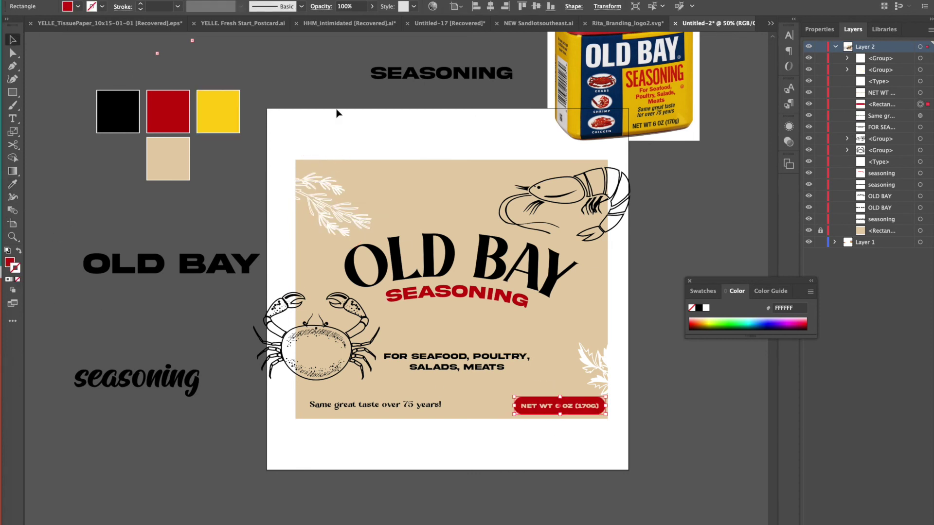
{"action": "key", "text": "ctrl+alt+2"}
{"action": "left_click", "coordinate": [12, 184]}
{"action": "left_click", "coordinate": [233, 113]}
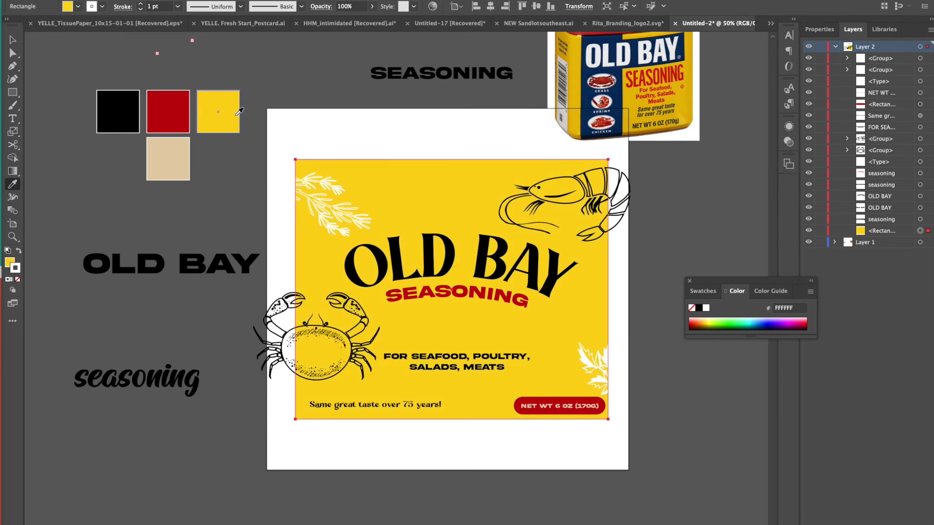
{"action": "key", "text": "ctrl+z"}
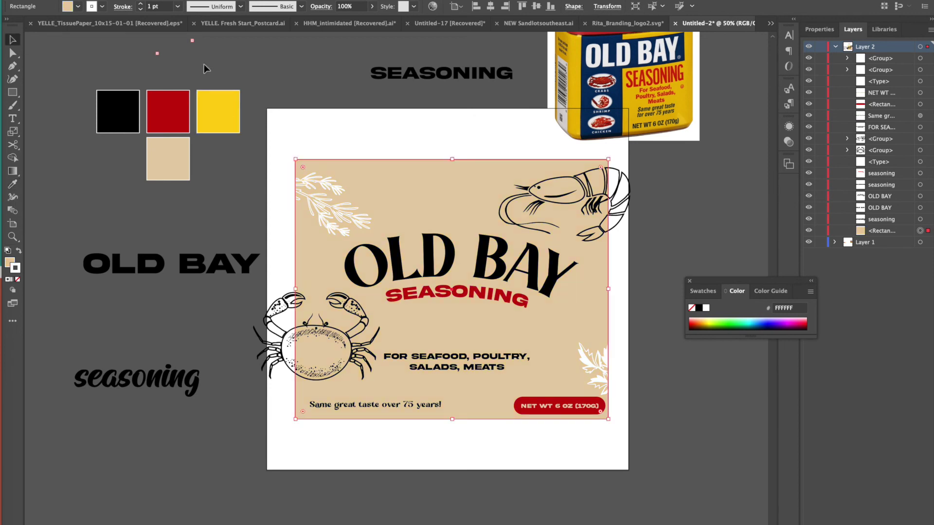
Step: Delete the parsley leaf above the net-weight pill
{"action": "key", "text": "v"}
{"action": "left_click", "coordinate": [326, 199]}
{"action": "left_click_drag", "start_coordinate": [326, 199], "coordinate": [407, 347]}
{"action": "key", "text": "Delete"}
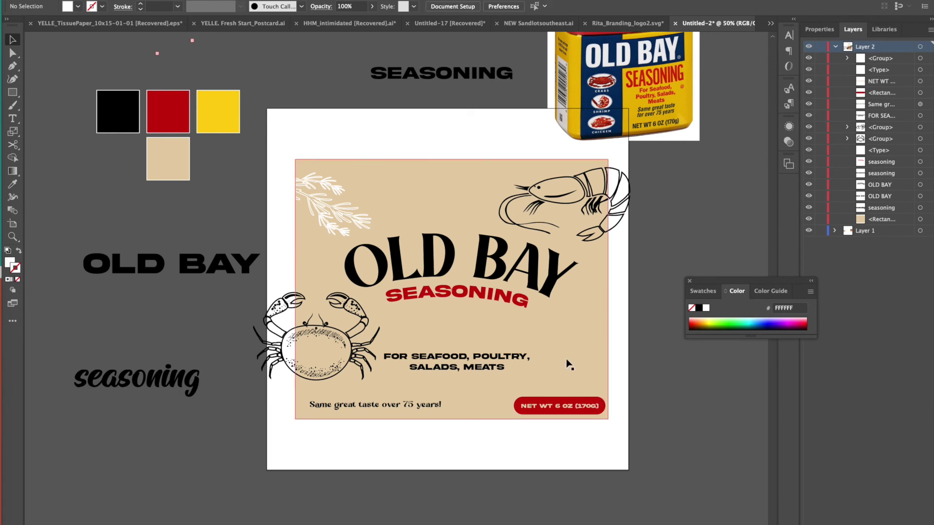
Step: Try a few freehand white brush strokes on the pasteboard below the script seasoning text and remove them
{"action": "key", "text": "b"}
{"action": "left_click_drag", "start_coordinate": [198, 412], "coordinate": [201, 473]}
{"action": "mouse_move", "coordinate": [226, 437]}
{"action": "left_mouse_down"}
{"action": "mouse_move", "coordinate": [201, 470]}
{"action": "mouse_move", "coordinate": [248, 488]}
{"action": "left_mouse_up"}
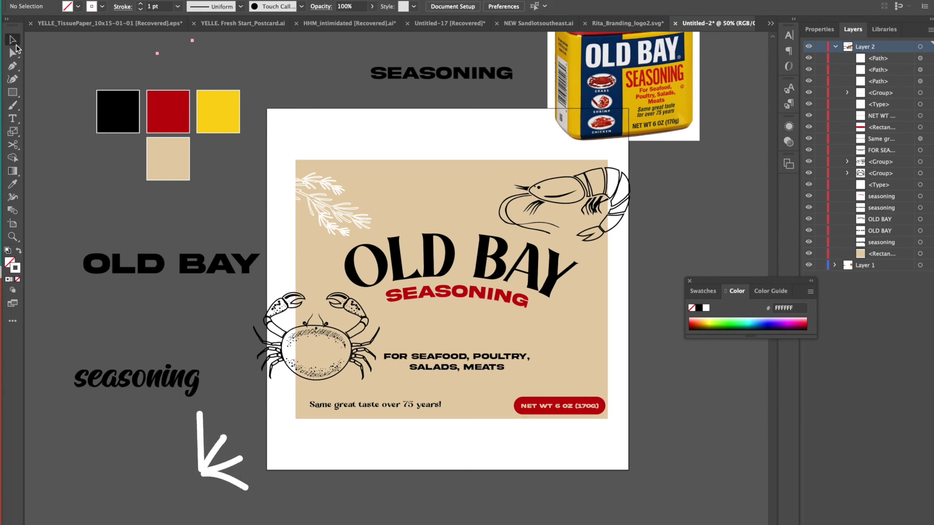
{"action": "left_click_drag", "start_coordinate": [200, 447], "coordinate": [567, 347]}
{"action": "key", "text": "Delete"}
Step: Widen the letter tracking of the curved red SEASONING text beneath OLD BAY
{"action": "left_click", "coordinate": [493, 294]}
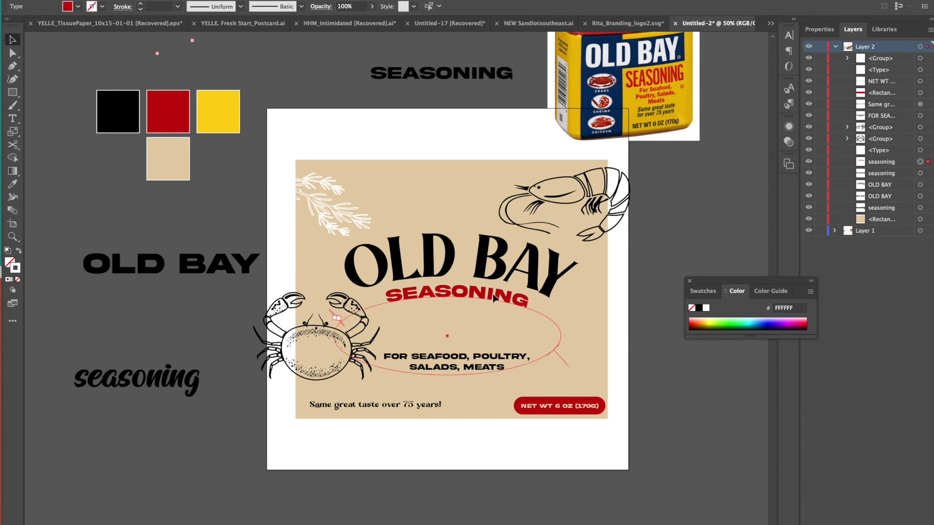
{"action": "key", "text": "t"}
{"action": "key", "text": "ctrl+t"}
{"action": "key", "text": "ctrl+t"}
{"action": "double_click", "coordinate": [395, 294]}
{"action": "left_click", "coordinate": [380, 298]}
{"action": "key", "text": "ctrl+t"}
{"action": "left_click", "coordinate": [364, 72]}
{"action": "left_click", "coordinate": [374, 156]}
{"action": "left_click", "coordinate": [105, 63]}
{"action": "key", "text": "Escape"}
Step: Delete the white sprig from the tan panel's upper-left corner
{"action": "left_click", "coordinate": [362, 215]}
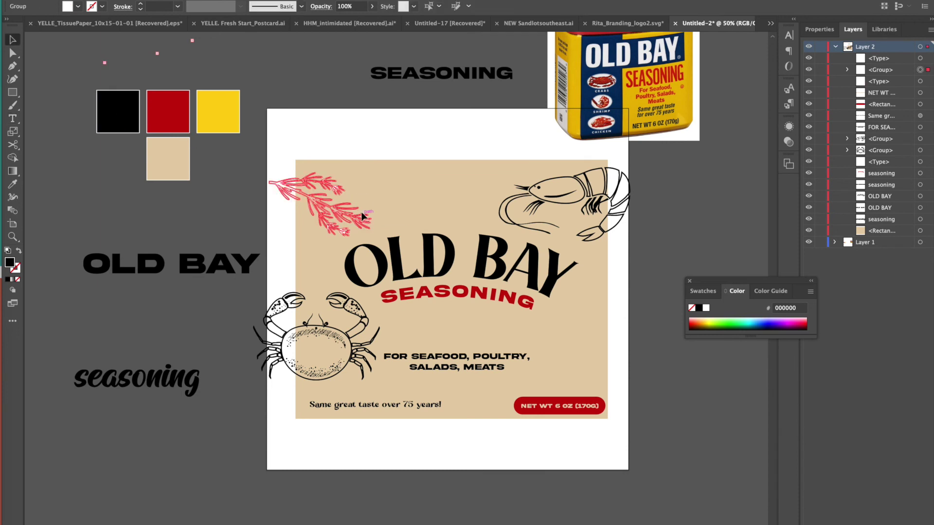
{"action": "key", "text": "Delete"}
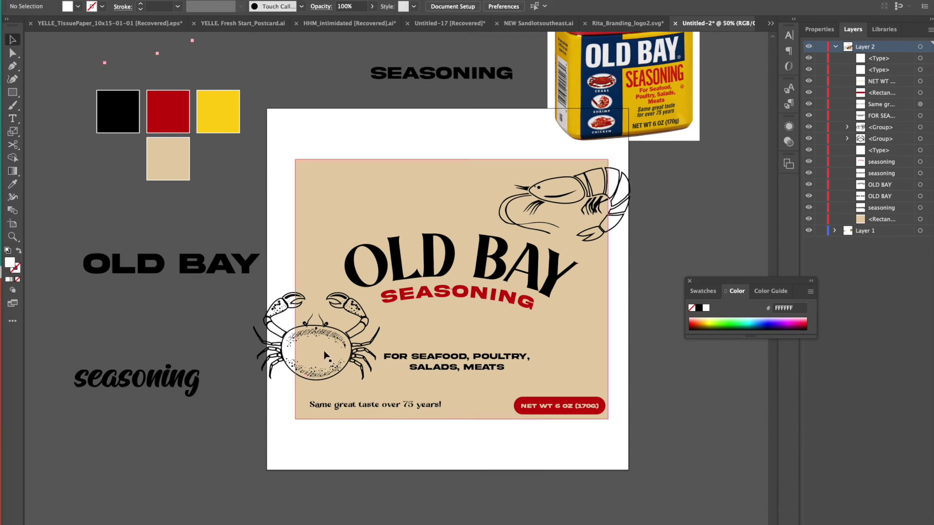
Step: Duplicate the crab up and to the right of the original and fill the copy with white (FFFFFF)
{"action": "left_click", "coordinate": [325, 335]}
{"action": "mouse_move", "coordinate": [324, 335]}
{"action": "left_mouse_down"}
{"action": "mouse_move", "coordinate": [430, 280]}
{"action": "mouse_move", "coordinate": [419, 287]}
{"action": "mouse_move", "coordinate": [373, 225]}
{"action": "left_mouse_up"}
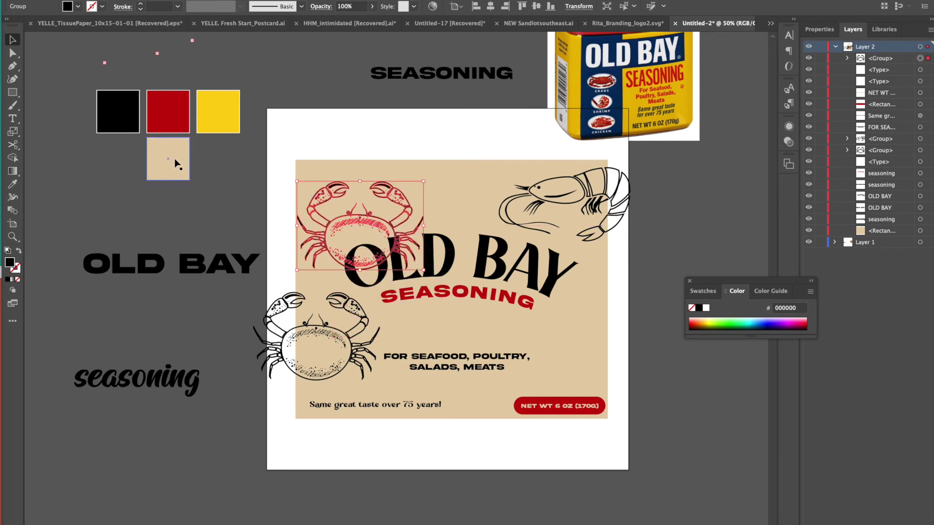
{"action": "double_click", "coordinate": [11, 263]}
{"action": "left_click_drag", "start_coordinate": [125, 387], "coordinate": [77, 339]}
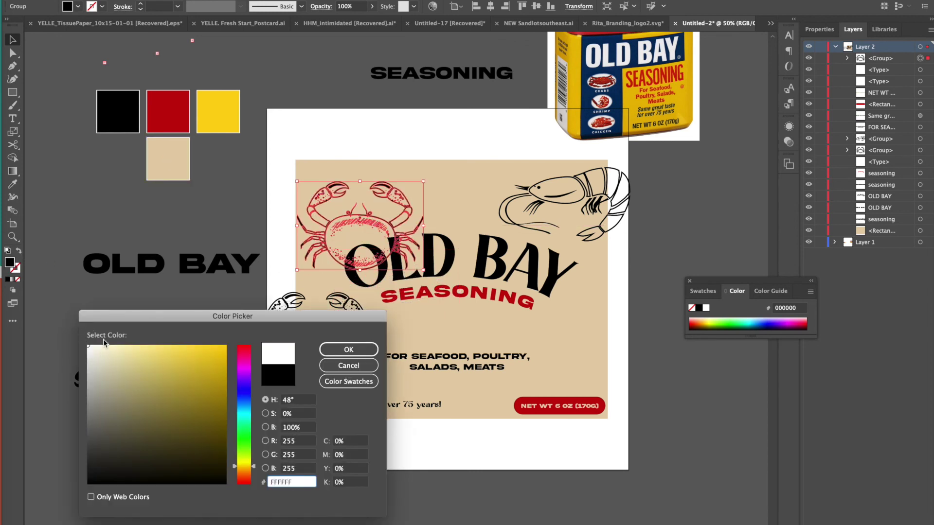
{"action": "left_click", "coordinate": [325, 350]}
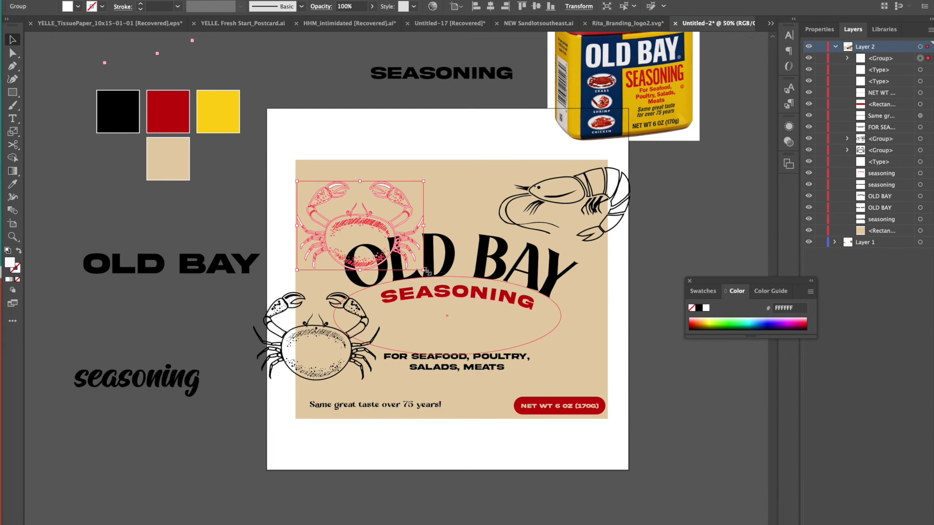
Step: Enlarge the white crab to about twice its size and lock the tan background rectangle
{"action": "left_click_drag", "start_coordinate": [424, 271], "coordinate": [559, 386]}
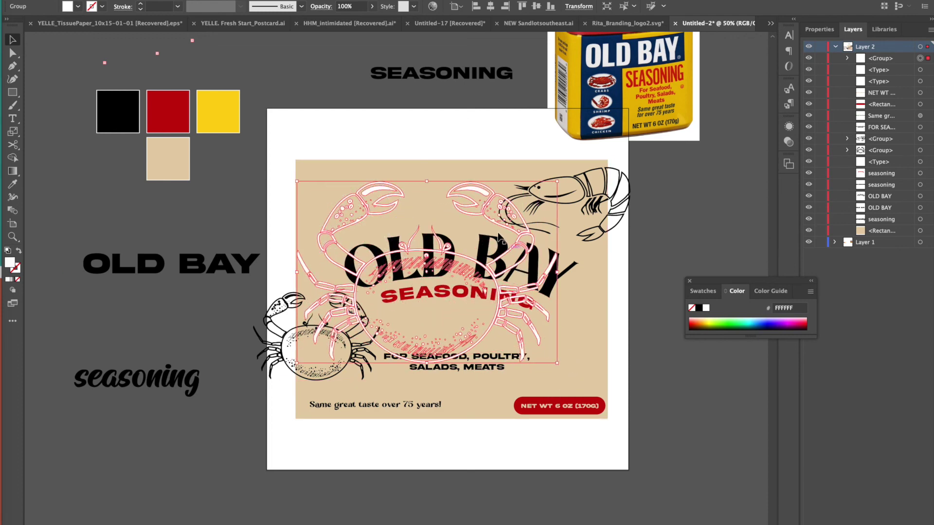
{"action": "left_click", "coordinate": [389, 209]}
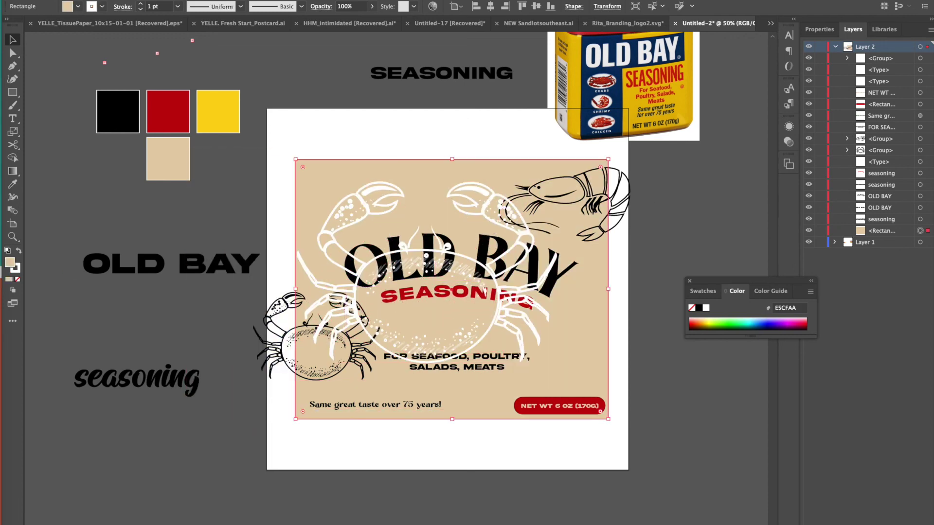
{"action": "left_click", "coordinate": [820, 231]}
Step: Move the large white crab behind the small crab at the panel's left edge, stacking it directly above the tan background
{"action": "left_click_drag", "start_coordinate": [389, 210], "coordinate": [273, 213]}
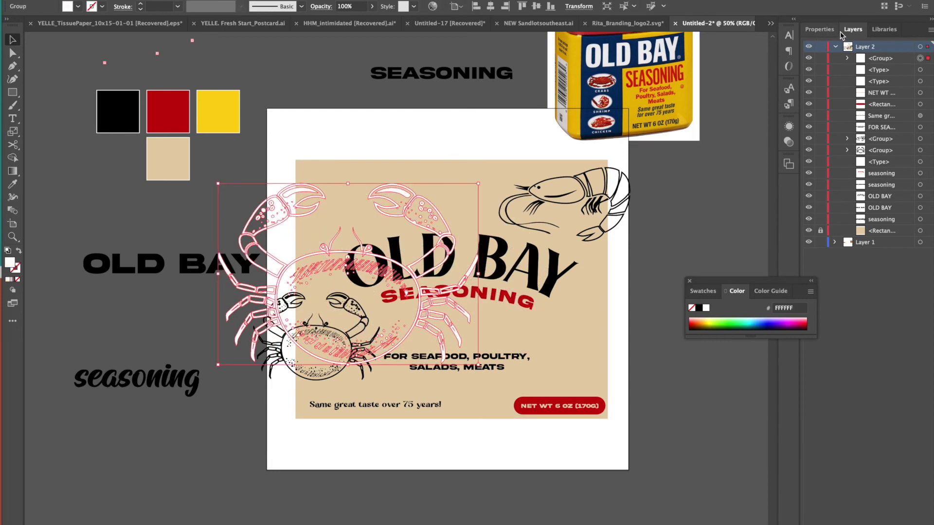
{"action": "left_click", "coordinate": [894, 59]}
{"action": "left_click_drag", "start_coordinate": [894, 63], "coordinate": [882, 225]}
{"action": "left_click_drag", "start_coordinate": [404, 196], "coordinate": [385, 245]}
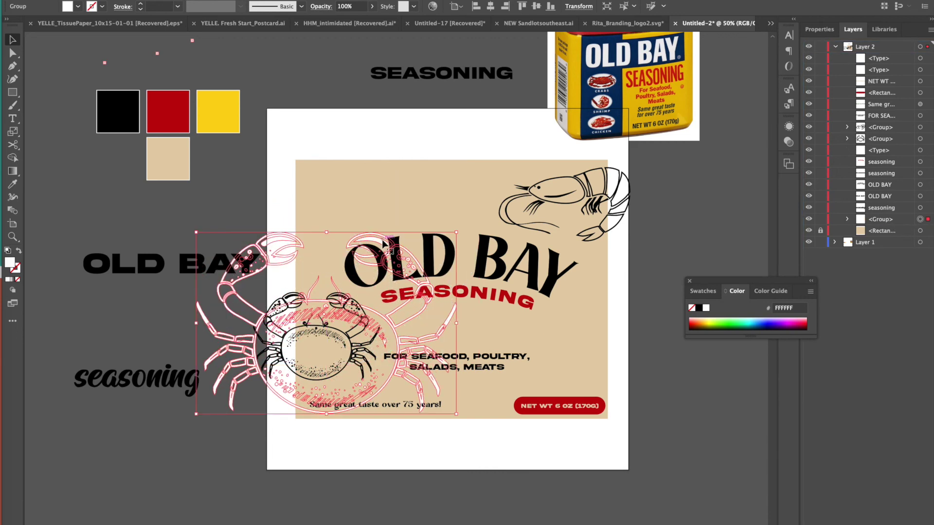
Step: Set the large white crab's opacity to 12%
{"action": "left_click", "coordinate": [372, 6]}
{"action": "left_click_drag", "start_coordinate": [372, 20], "coordinate": [335, 23]}
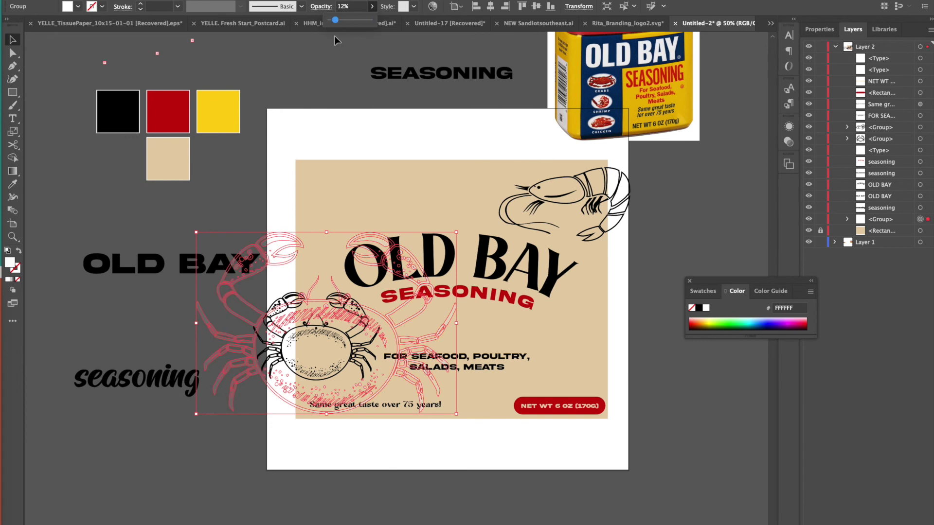
{"action": "left_click", "coordinate": [337, 64]}
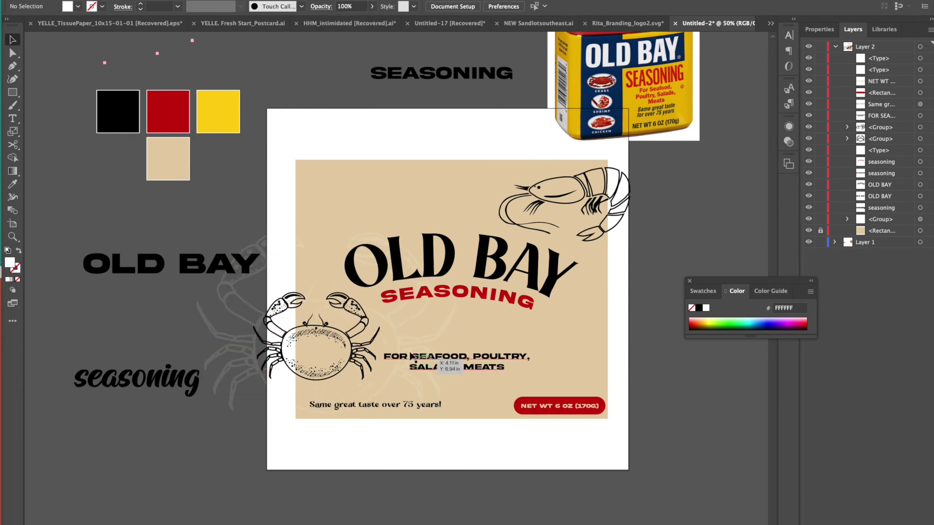
{"action": "left_click", "coordinate": [431, 370]}
{"action": "left_click", "coordinate": [372, 7]}
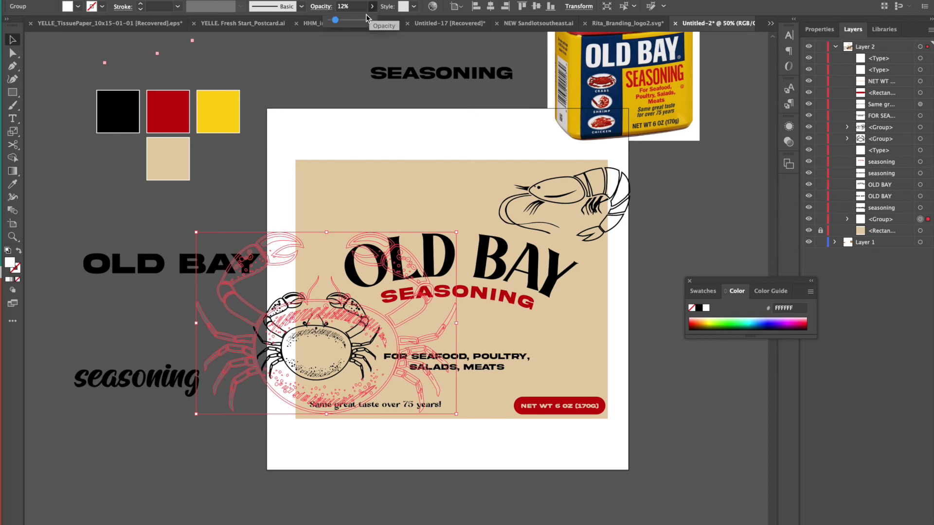
{"action": "left_click", "coordinate": [329, 100]}
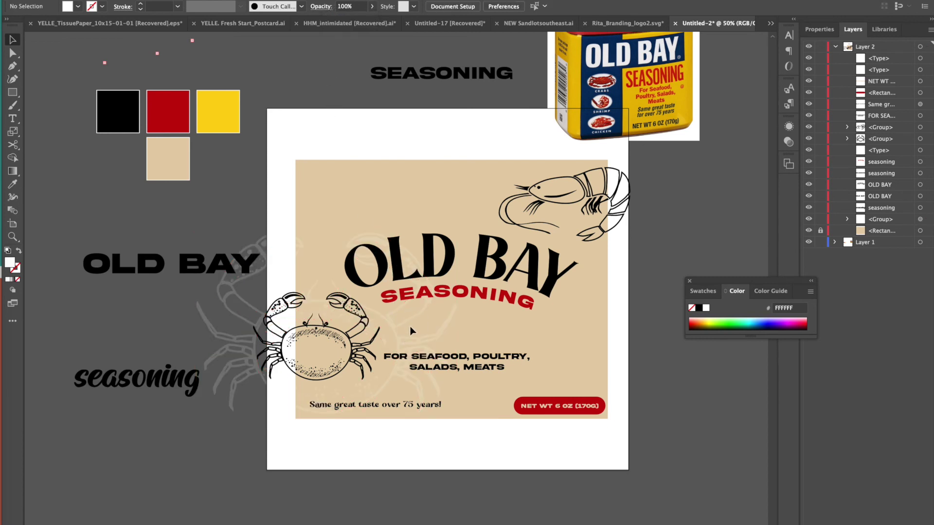
{"action": "left_click_drag", "start_coordinate": [398, 315], "coordinate": [395, 341]}
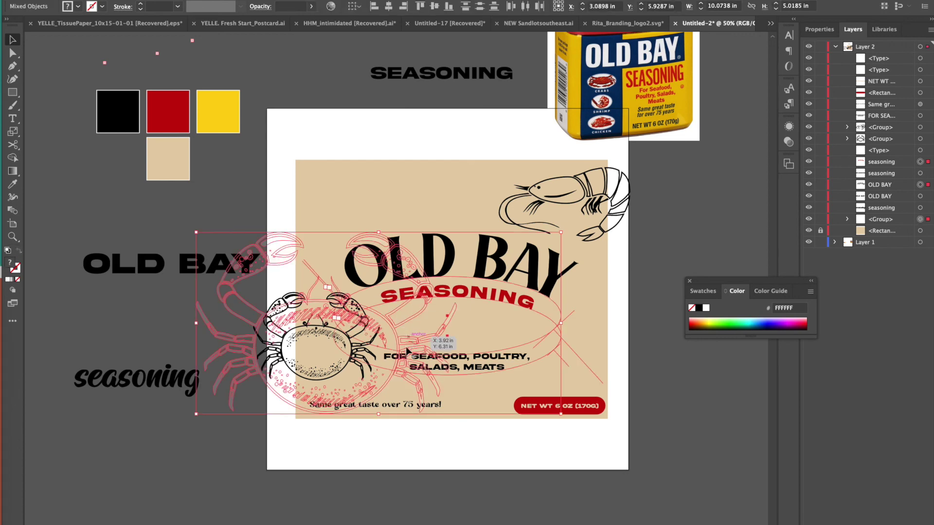
{"action": "left_click_drag", "start_coordinate": [392, 388], "coordinate": [384, 403]}
{"action": "key", "text": "ctrl+z"}
{"action": "left_click", "coordinate": [374, 193]}
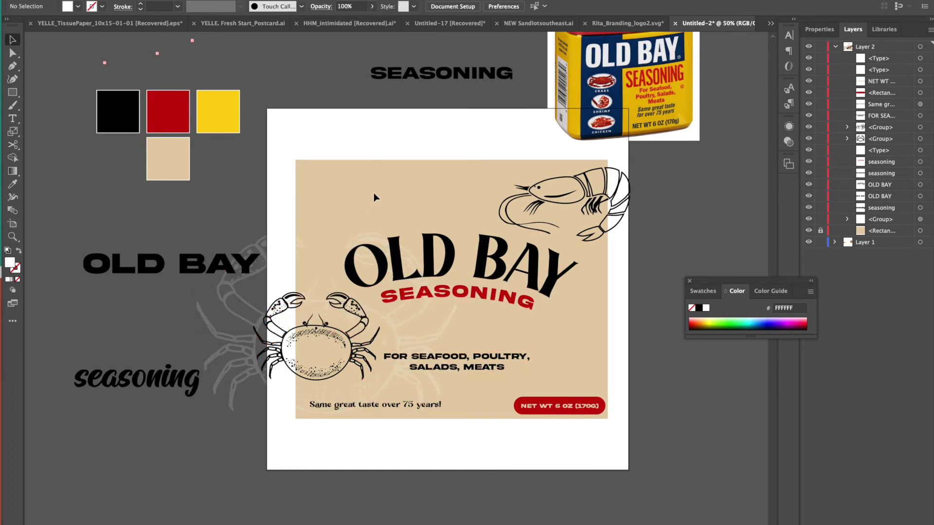
Step: Nudge the large white crab slightly downward and raise its opacity to 33%
{"action": "left_click_drag", "start_coordinate": [232, 311], "coordinate": [229, 326]}
{"action": "left_click", "coordinate": [372, 7]}
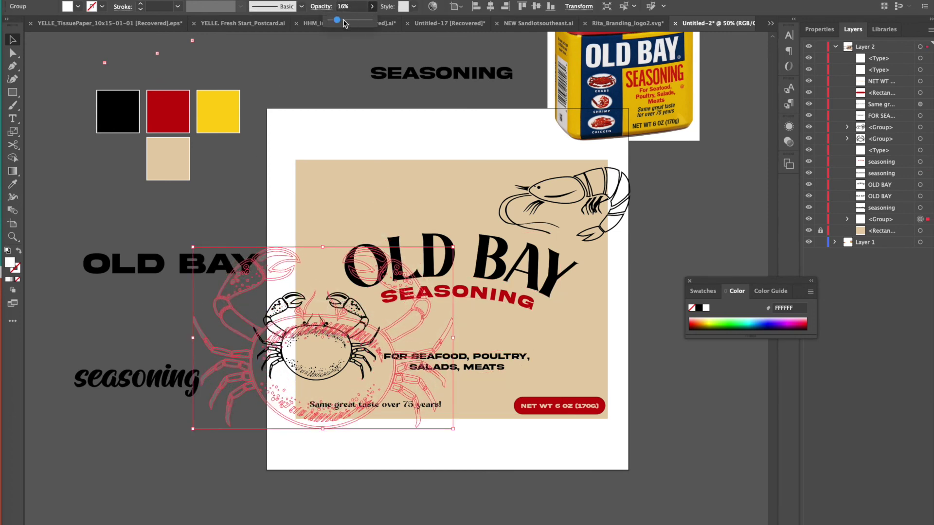
{"action": "left_click", "coordinate": [319, 156]}
Step: Move the large faded crab behind the shrimp at the panel's upper-right corner and rotate it about a quarter turn counterclockwise
{"action": "left_click_drag", "start_coordinate": [259, 289], "coordinate": [540, 177]}
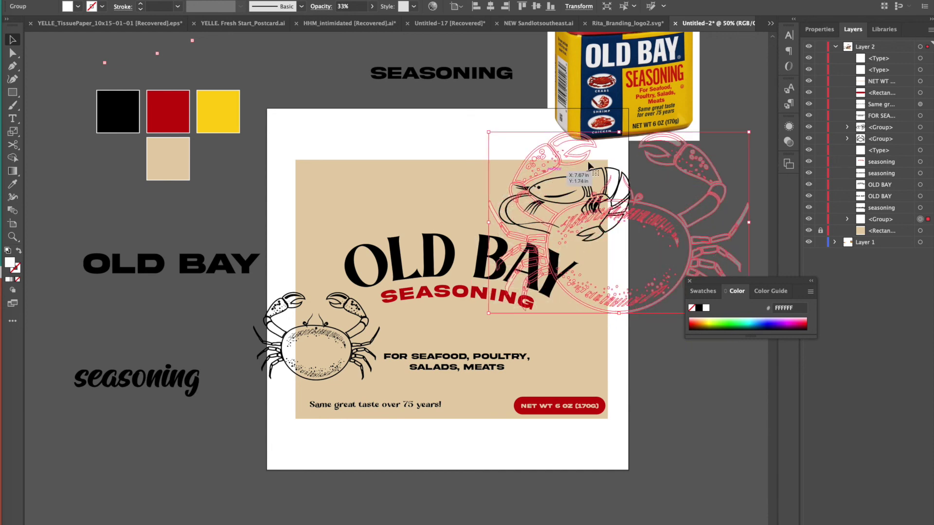
{"action": "left_click_drag", "start_coordinate": [484, 128], "coordinate": [632, 282]}
{"action": "left_click", "coordinate": [697, 152]}
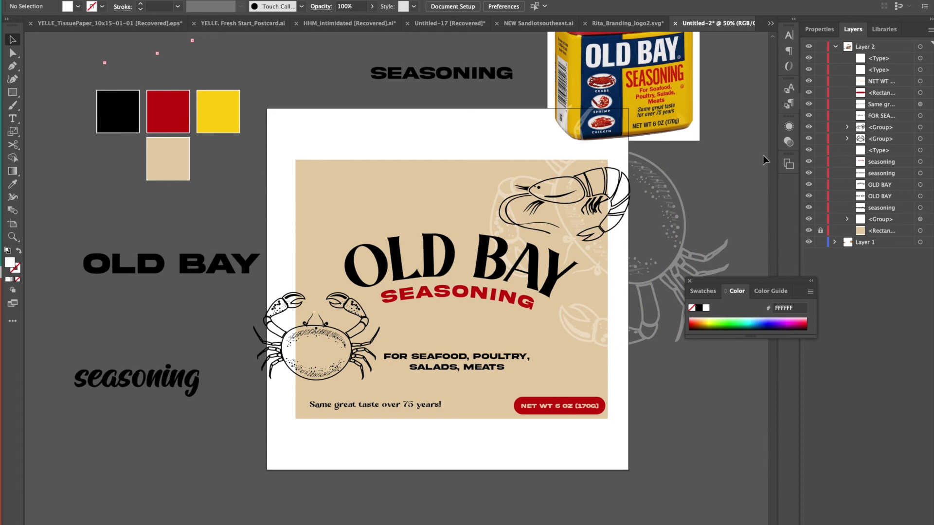
Step: Duplicate the shrimp over the Old Bay lettering and enlarge the copy to about one and a half times its size
{"action": "left_click", "coordinate": [527, 200]}
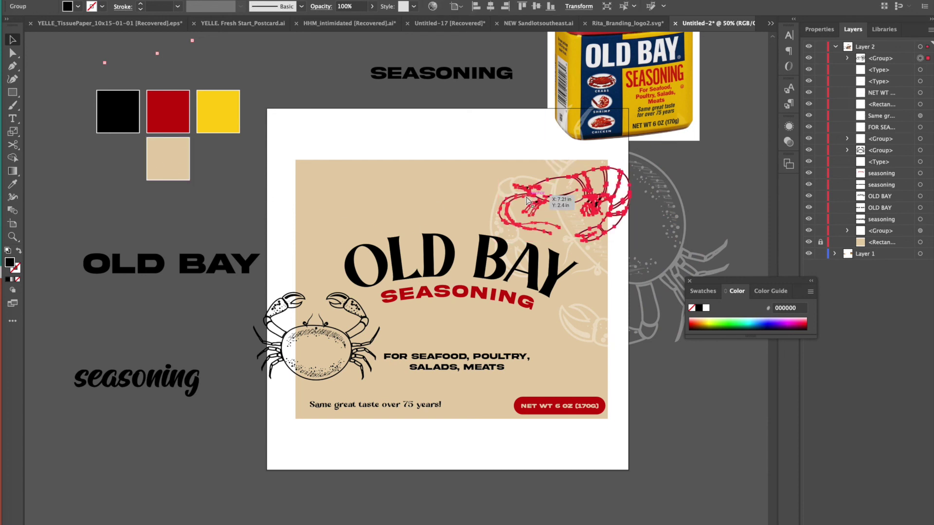
{"action": "left_click_drag", "start_coordinate": [527, 200], "coordinate": [359, 288]}
{"action": "left_click_drag", "start_coordinate": [466, 251], "coordinate": [335, 323]}
{"action": "left_click_drag", "start_coordinate": [309, 249], "coordinate": [382, 342]}
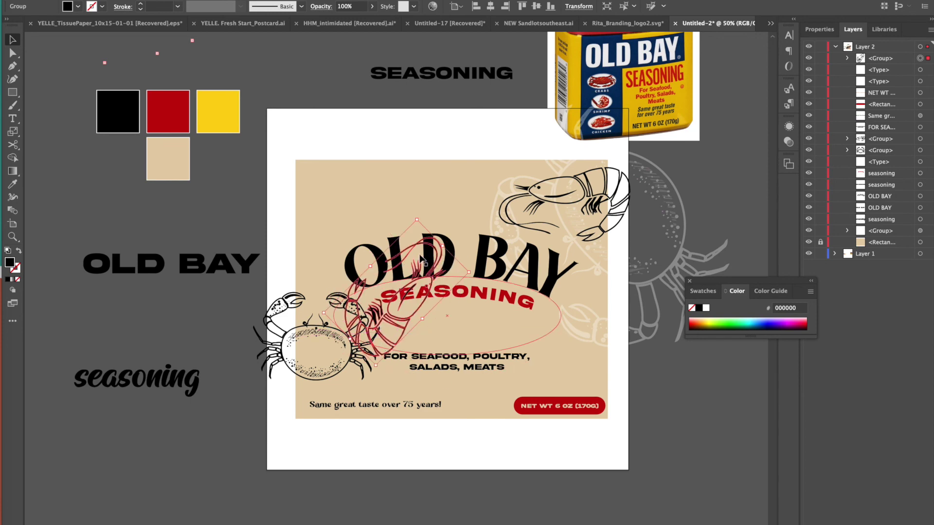
{"action": "key", "text": "ctrl+z"}
{"action": "left_click_drag", "start_coordinate": [462, 256], "coordinate": [535, 199]}
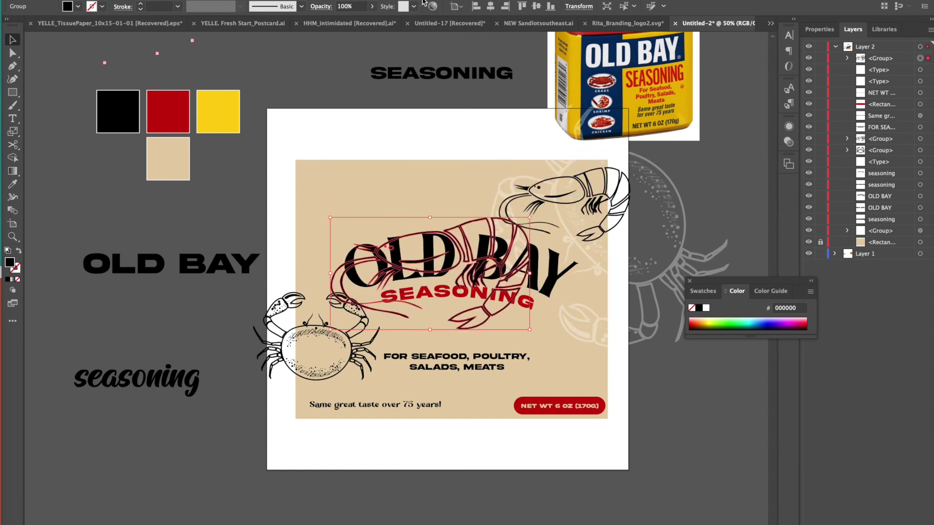
Step: Fill the enlarged shrimp with white (FFFFFF) at 20% opacity and stack it directly above the faded crab, beneath the lettering
{"action": "left_click", "coordinate": [78, 6]}
{"action": "left_click", "coordinate": [15, 26]}
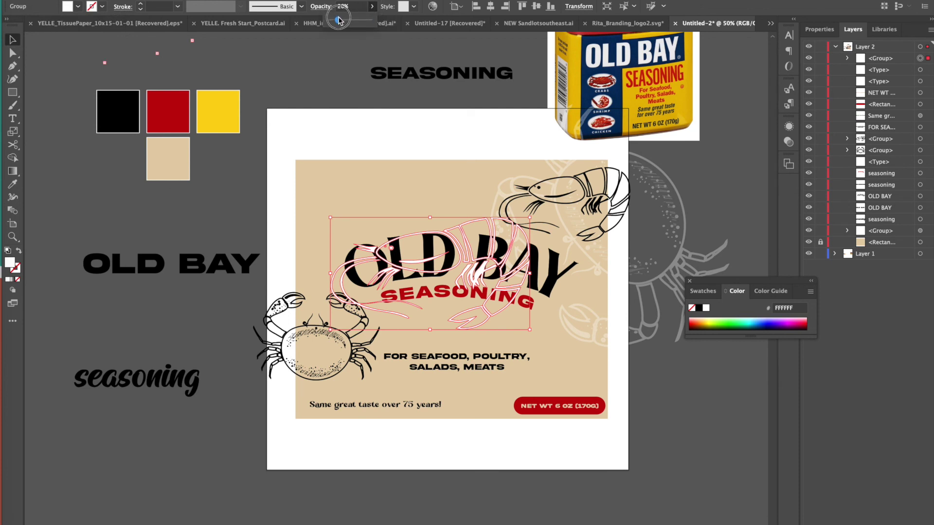
{"action": "left_click_drag", "start_coordinate": [338, 20], "coordinate": [337, 19]}
{"action": "left_click", "coordinate": [876, 60]}
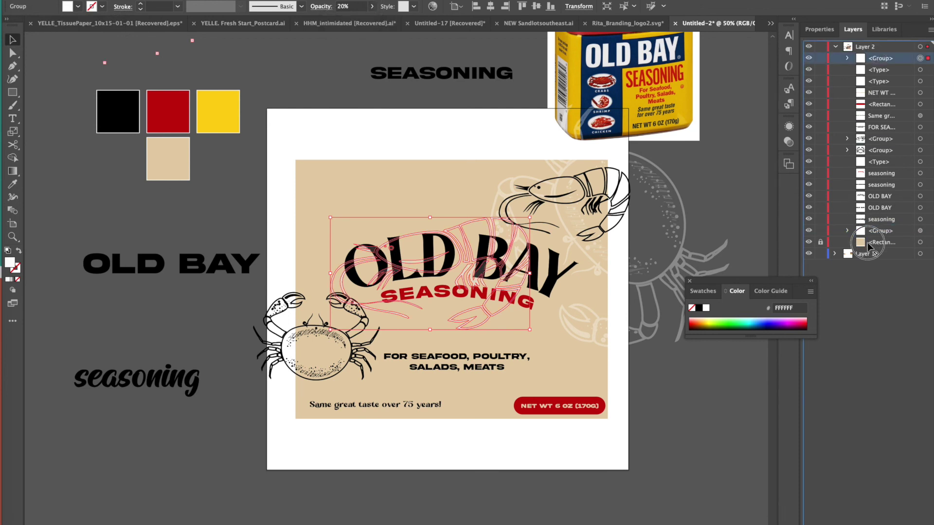
{"action": "left_click_drag", "start_coordinate": [860, 225], "coordinate": [860, 225]}
Step: Move the faded shrimp behind the small crab at the panel's left edge and rotate it counterclockwise so its body rises above the crab
{"action": "left_click_drag", "start_coordinate": [402, 243], "coordinate": [267, 299]}
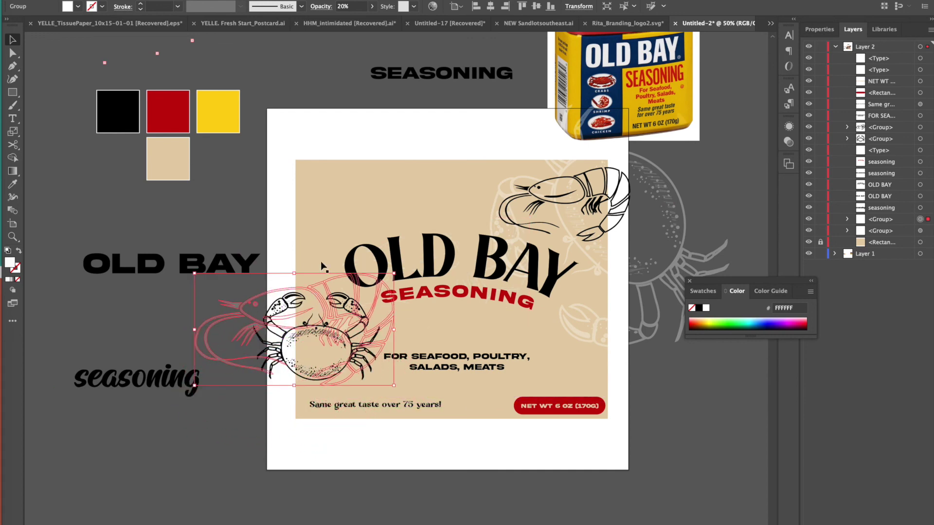
{"action": "left_click_drag", "start_coordinate": [399, 272], "coordinate": [343, 211]}
{"action": "left_click", "coordinate": [403, 113]}
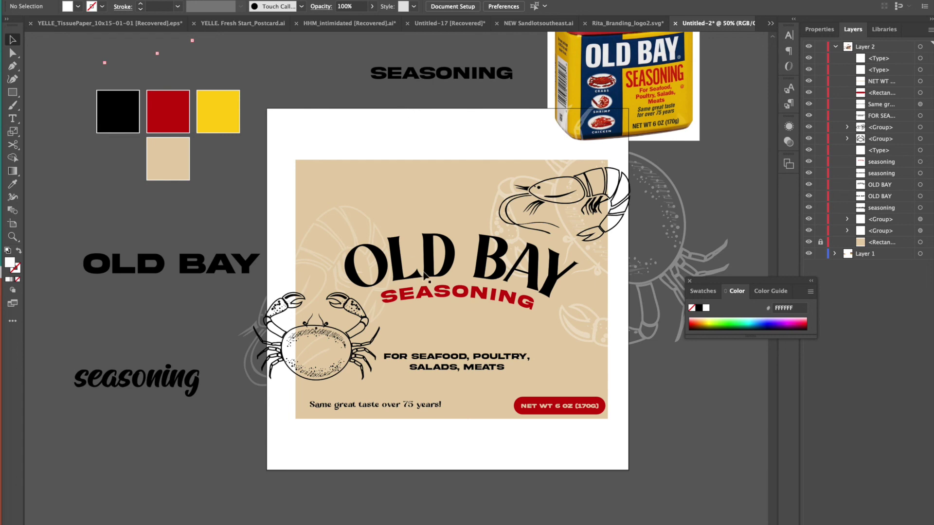
Step: Shift the large faded crab slightly left and down, farther into the tan panel
{"action": "left_click_drag", "start_coordinate": [660, 267], "coordinate": [689, 229]}
{"action": "left_click", "coordinate": [709, 211]}
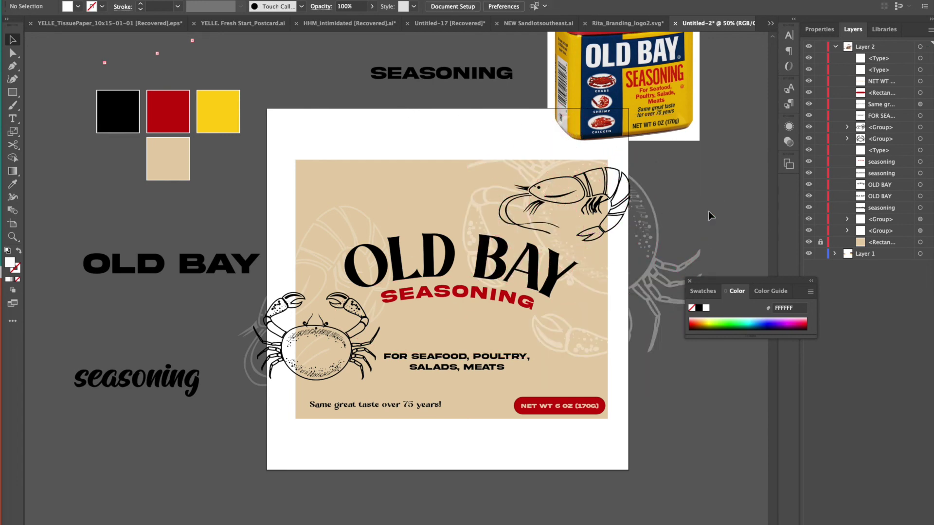